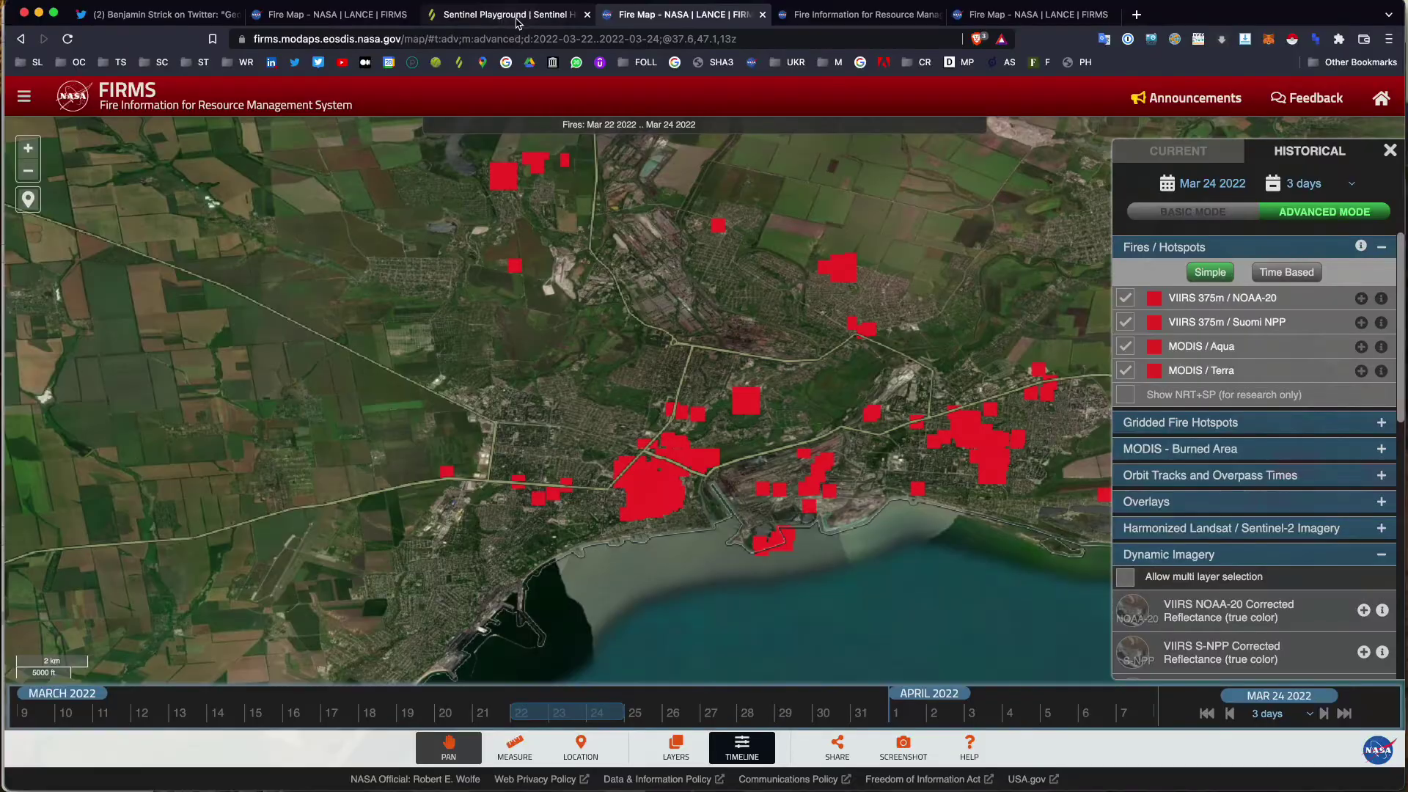
Step: Compare the Mariupol fire hotspots for March 22–24, 2022 in FIRMS with Sentinel imagery, including EO Browser's Wildfires view for 2022-03-24
click(517, 17)
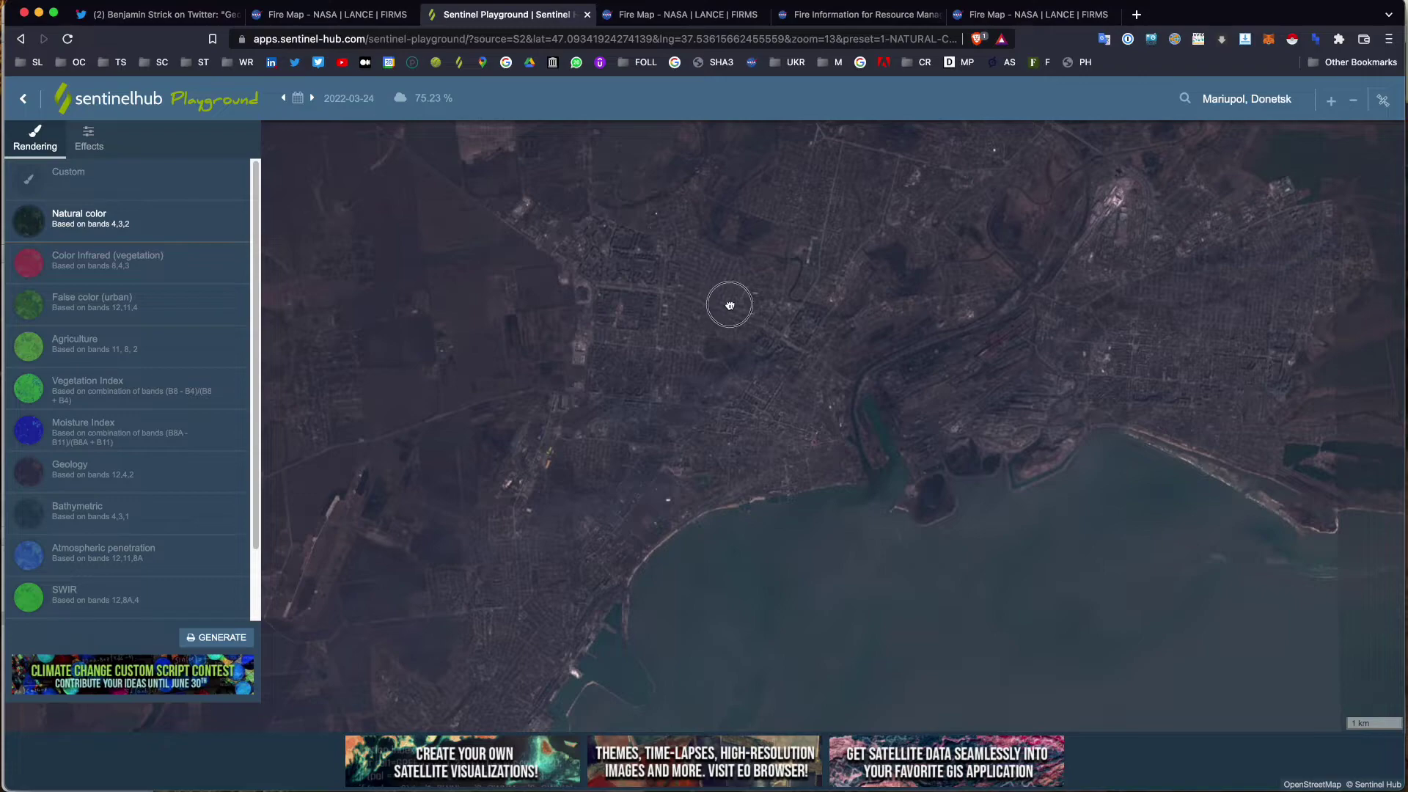
click(649, 23)
scroll(660, 492, up, 2)
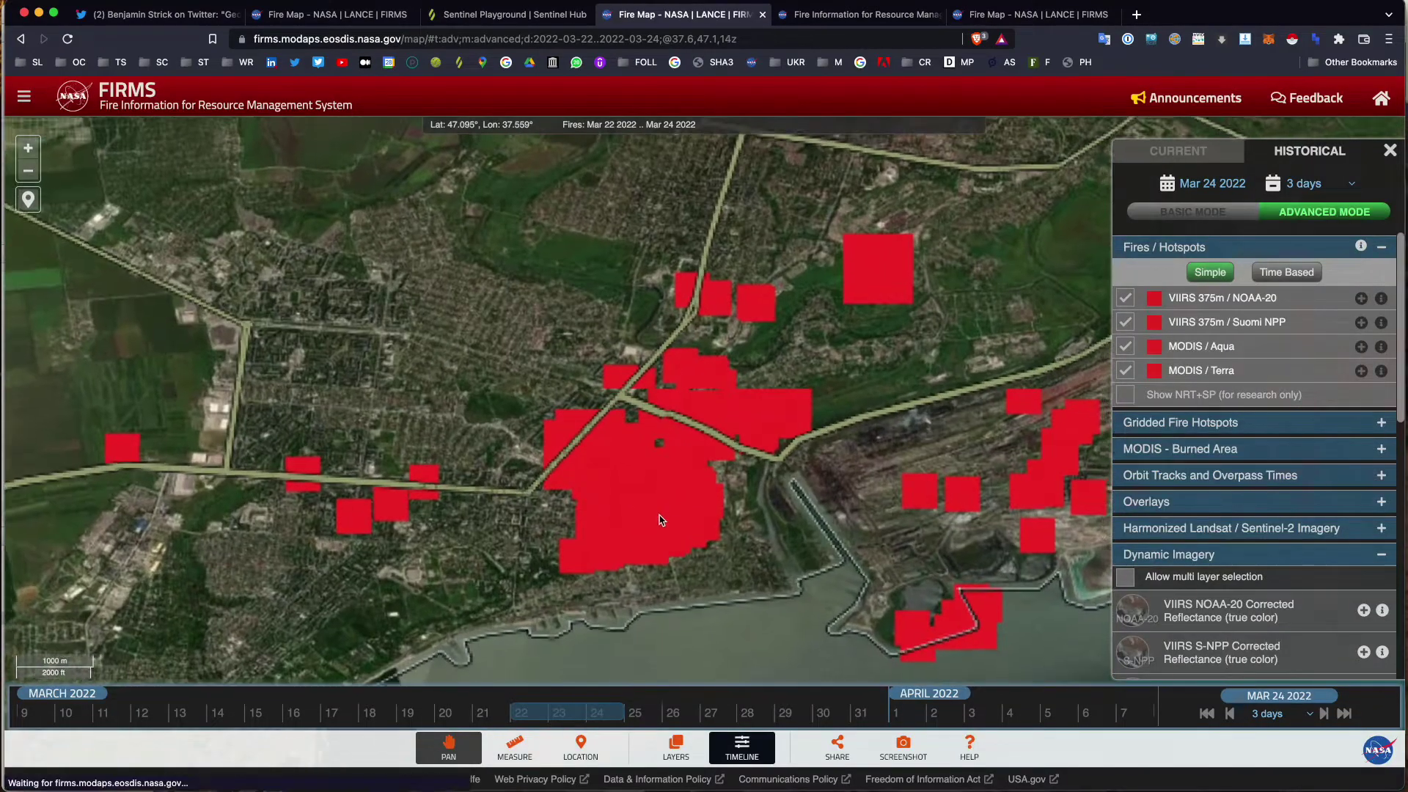
click(559, 18)
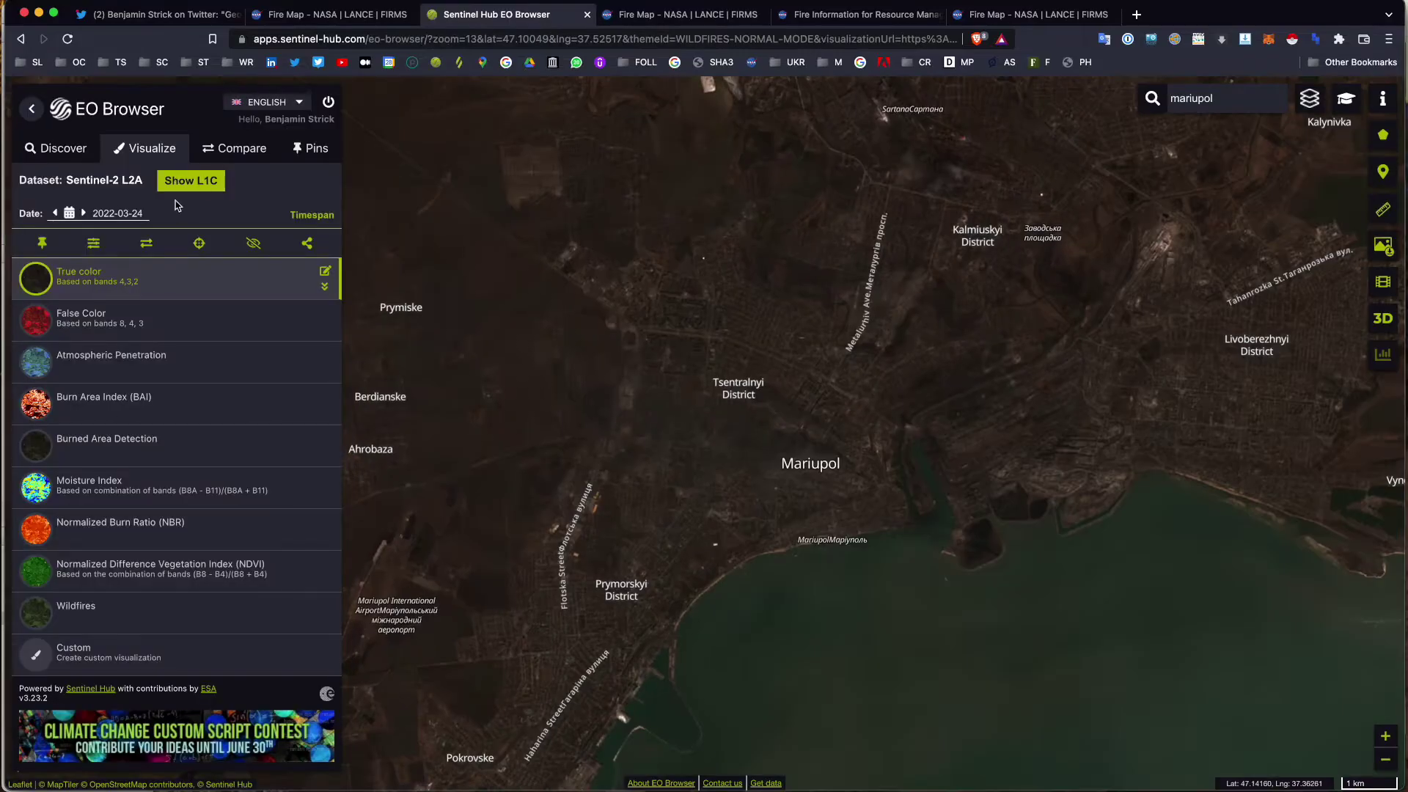
scroll(792, 454, up, 2)
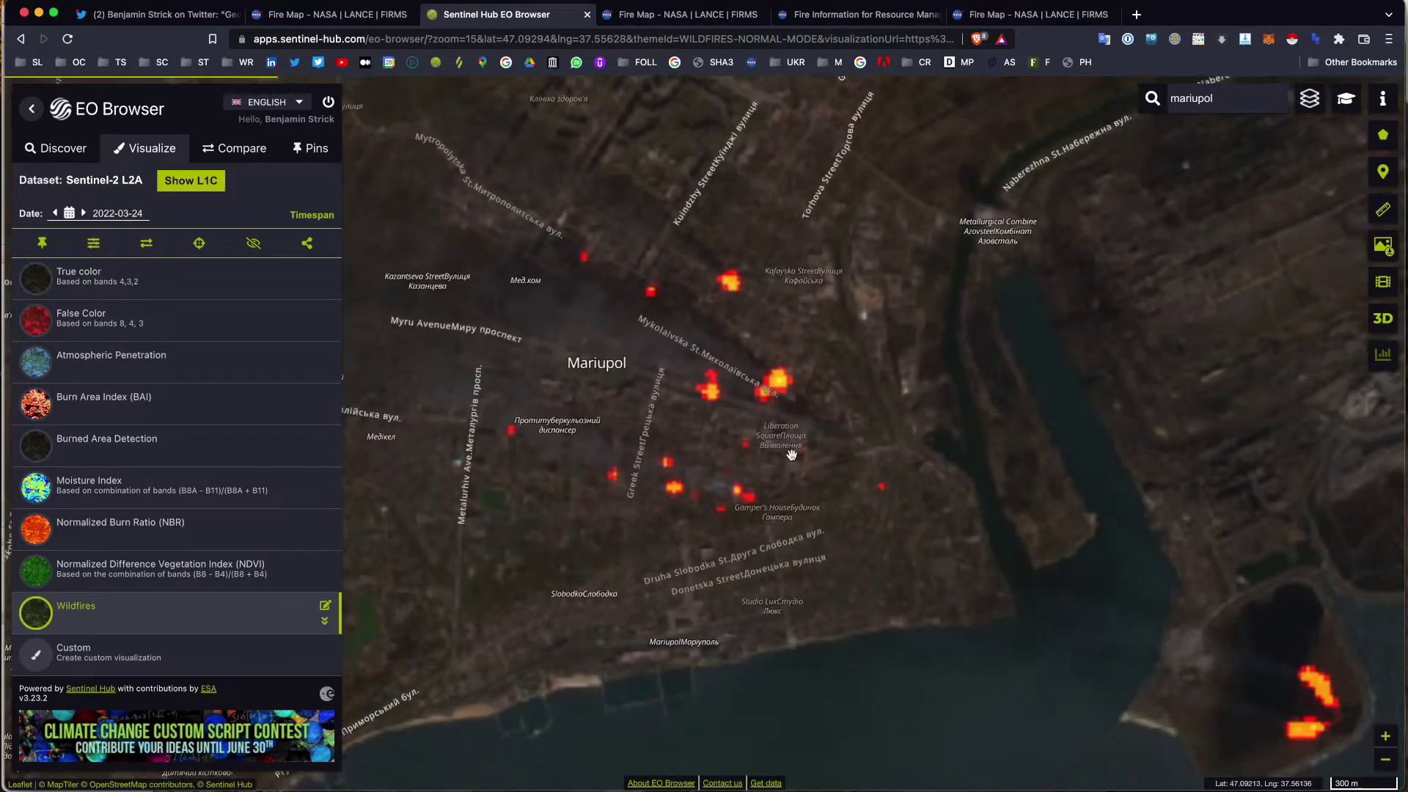
scroll(818, 432, down, 2)
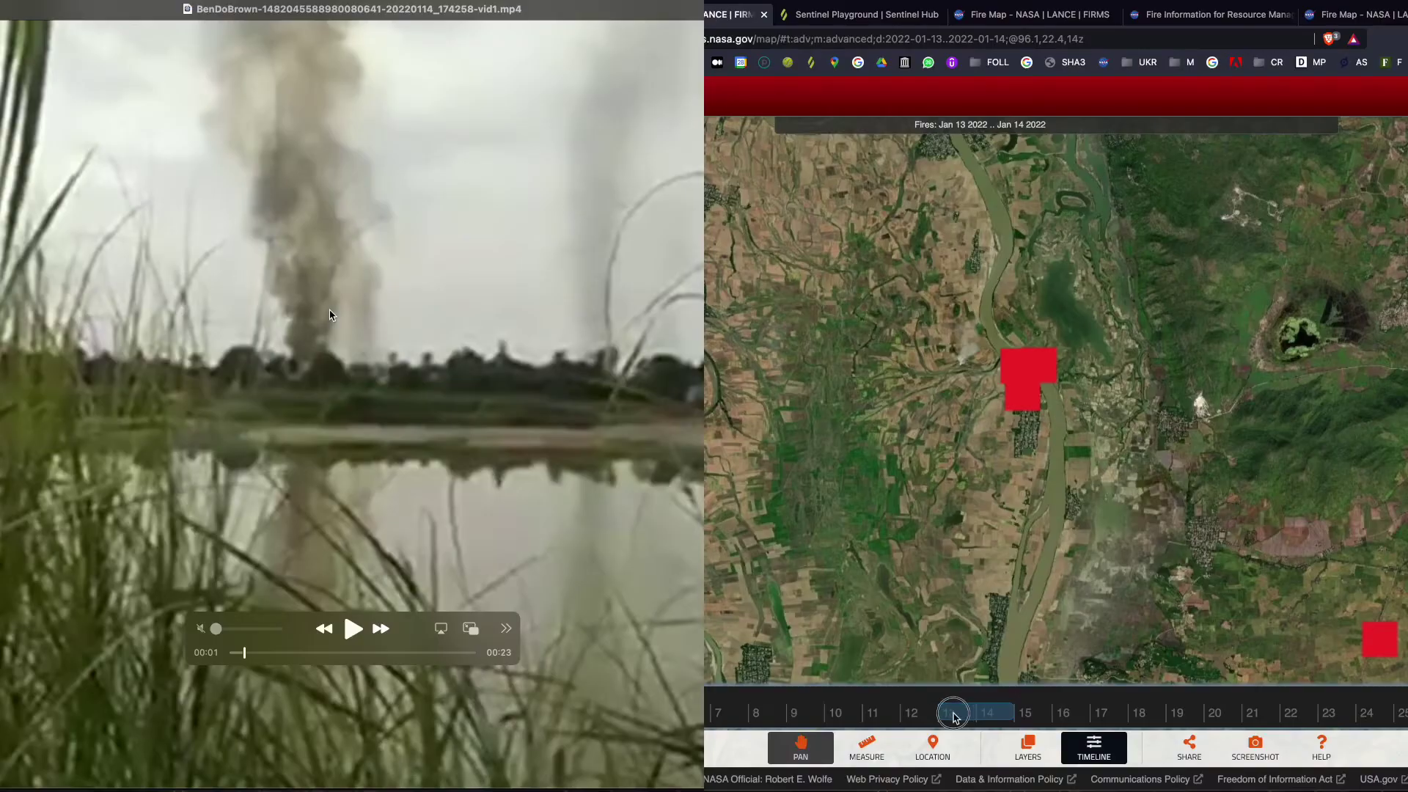
Step: Compare the smoke video with the January 13–14, 2022 FIRMS hotspot and inspect the riverside village at 22.36, 96.06 in Google Earth
click(954, 713)
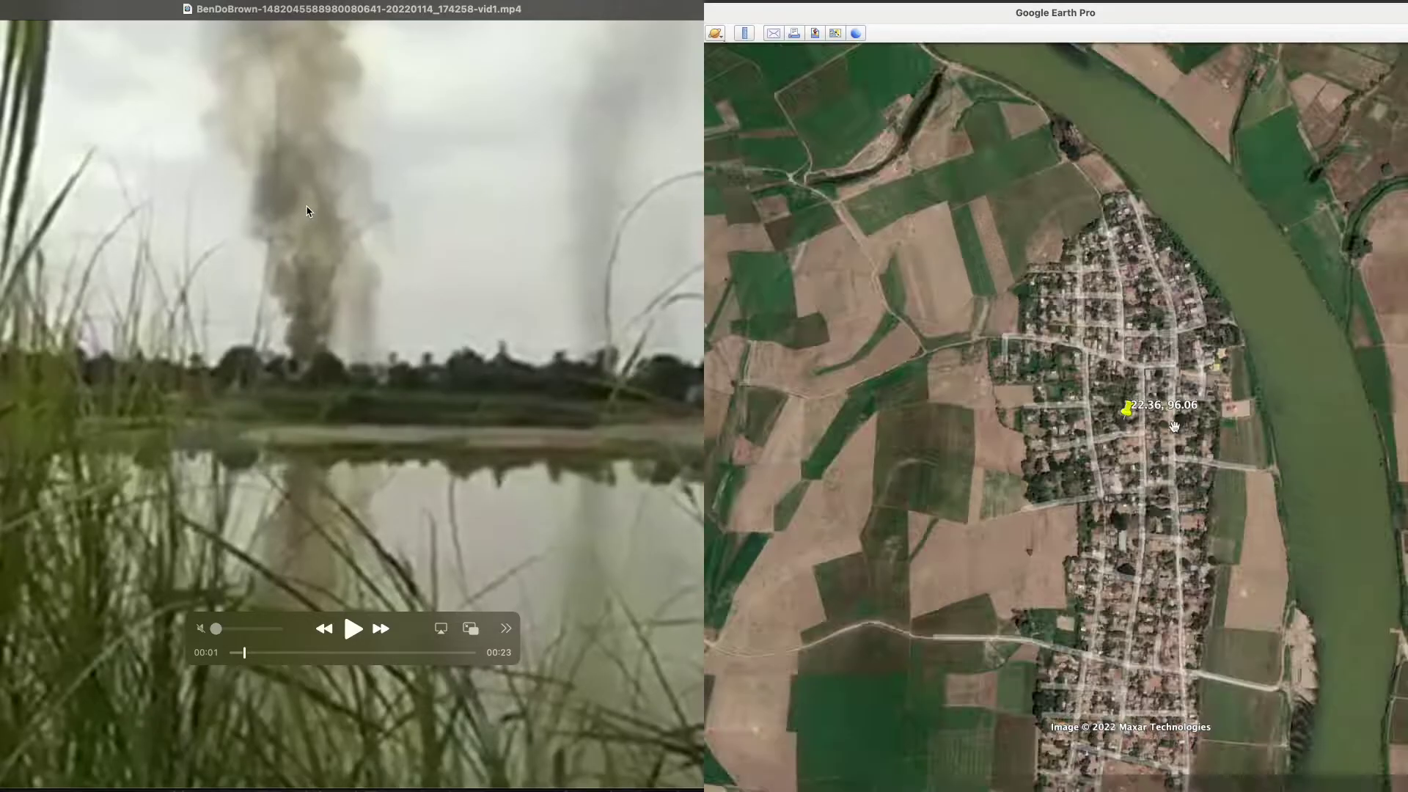
scroll(1223, 434, up, 3)
scroll(1223, 434, up, 3)
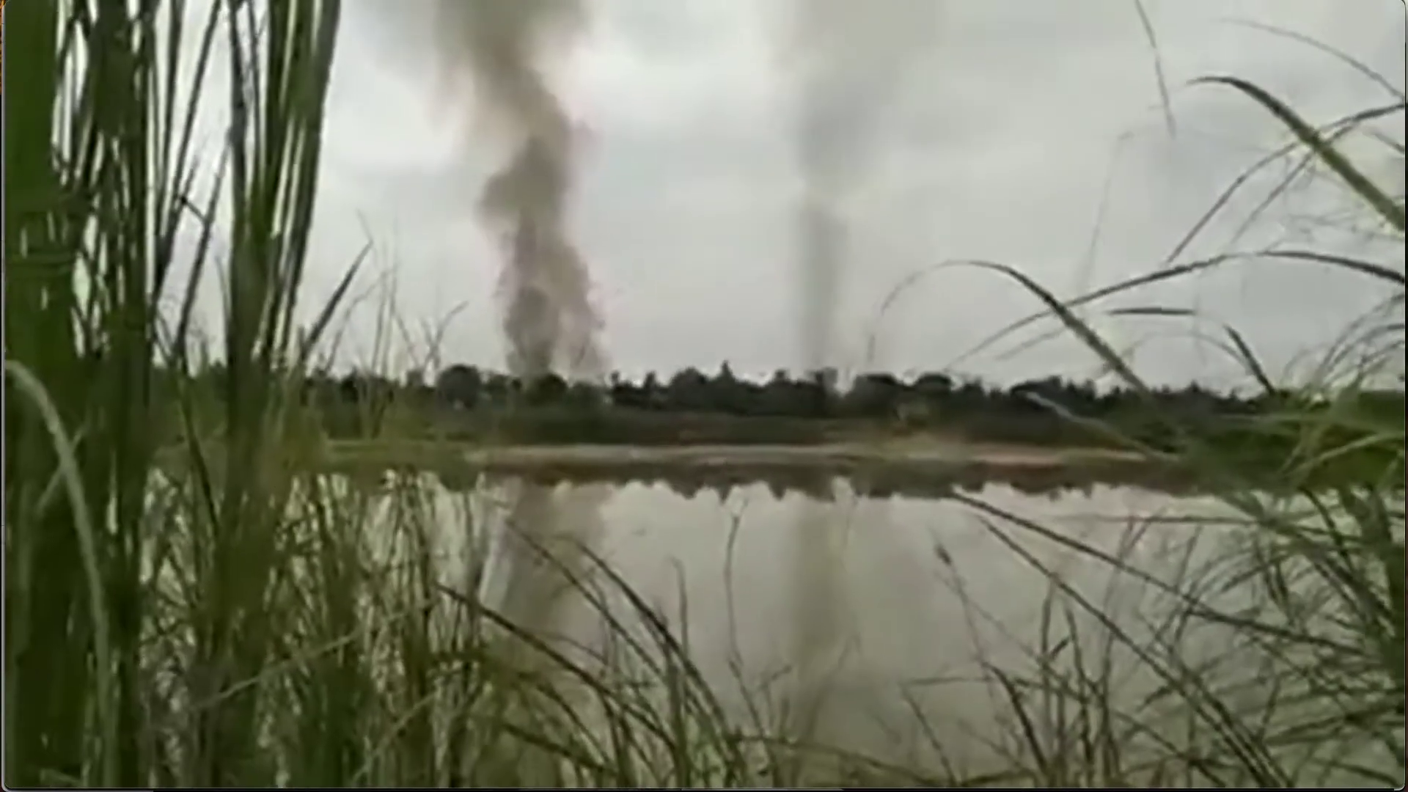
Step: Play the smoke video and pause it at 00:10 to examine the plumes behind the trees across the river
mouse_move(615, 523)
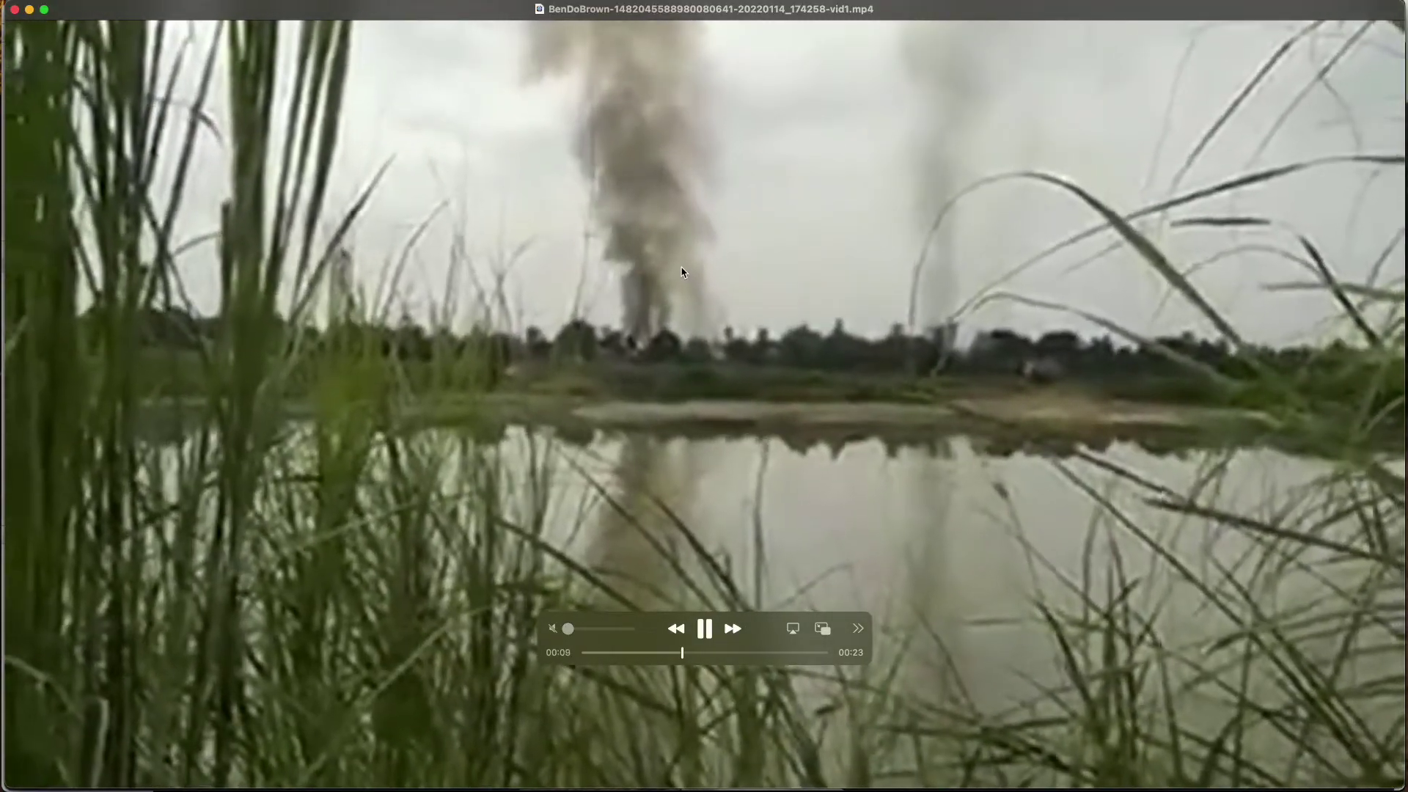
key(space)
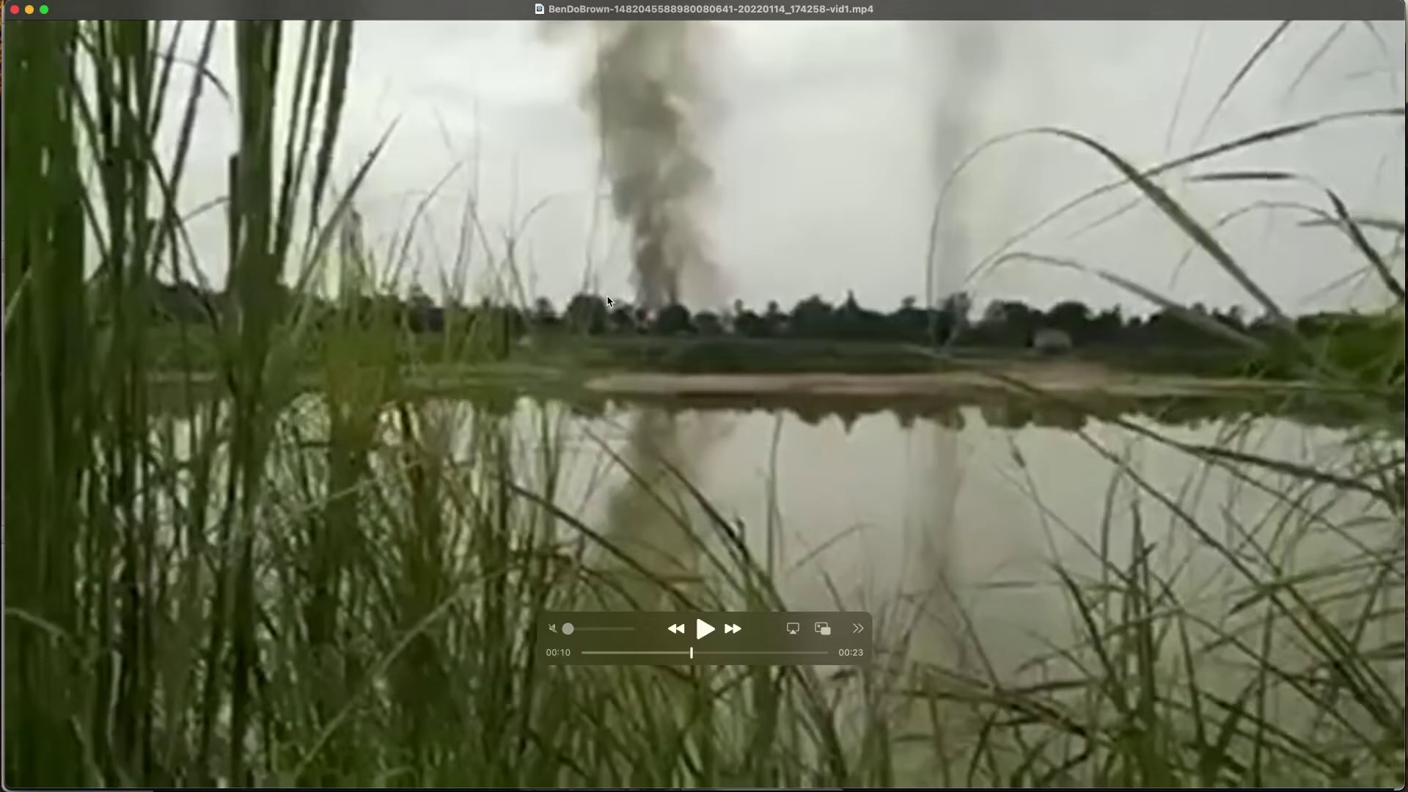
key(space)
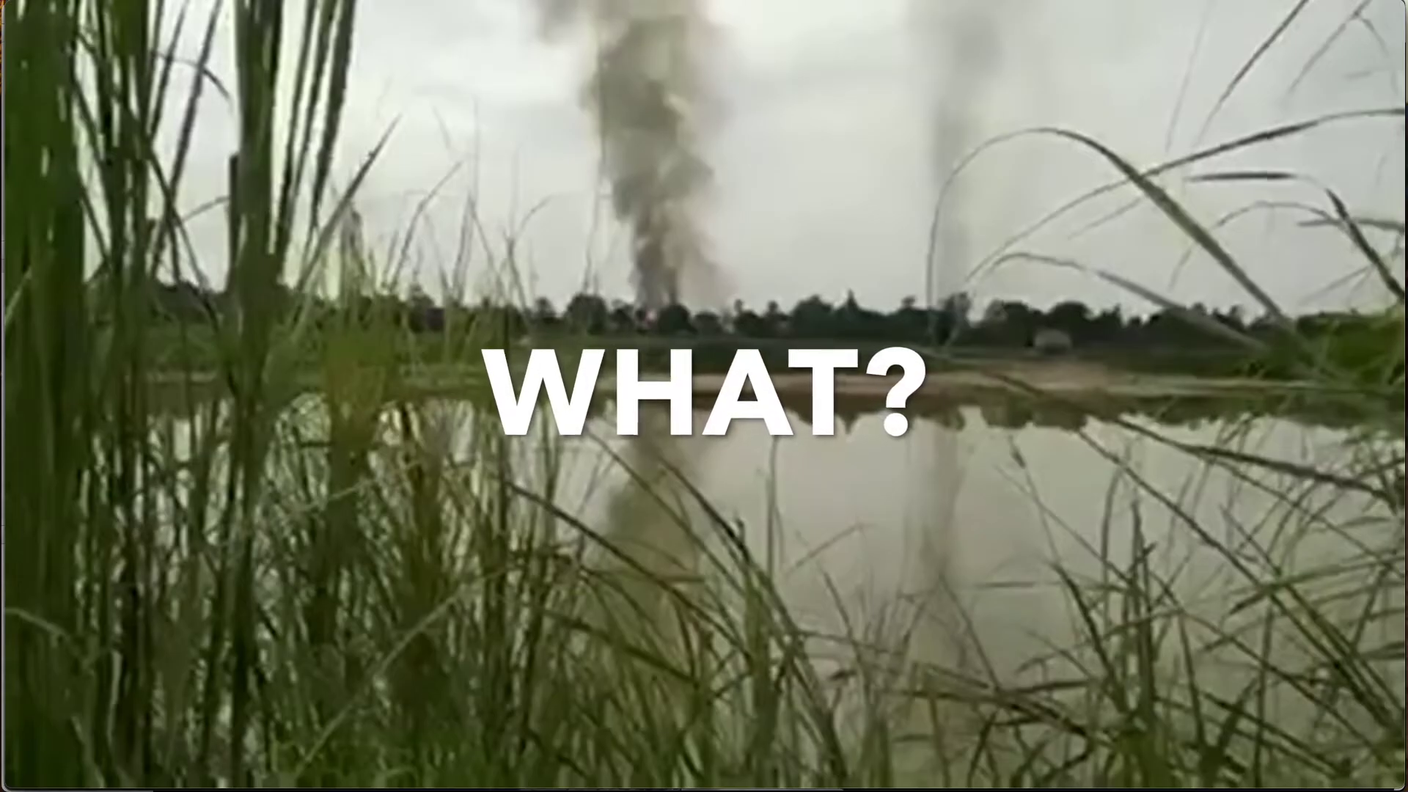
key(space)
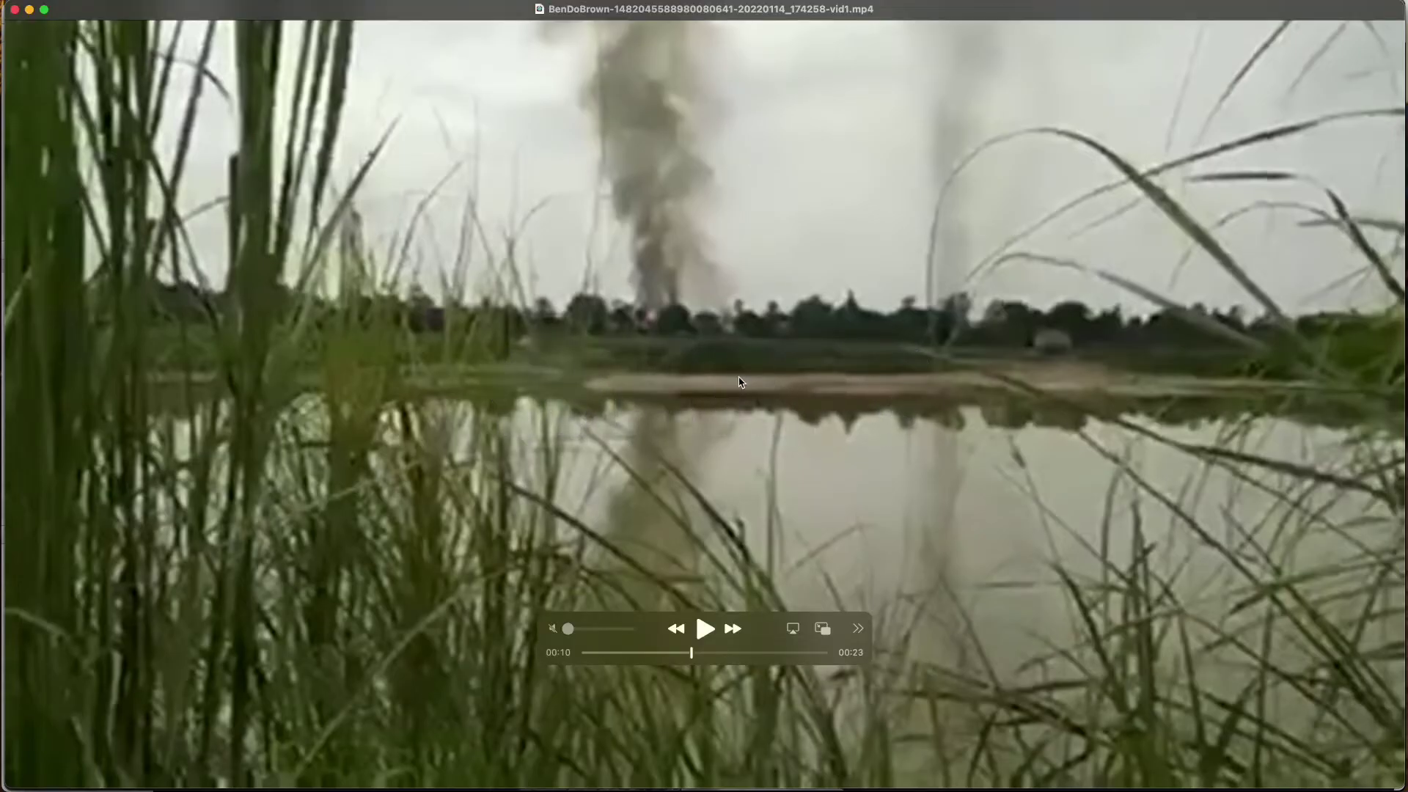
Step: Switch to Google Earth Pro and search for Mandalay Region to fly to it
key(super+Tab)
key(super+Tab)
key(super+Tab)
key(super+Tab)
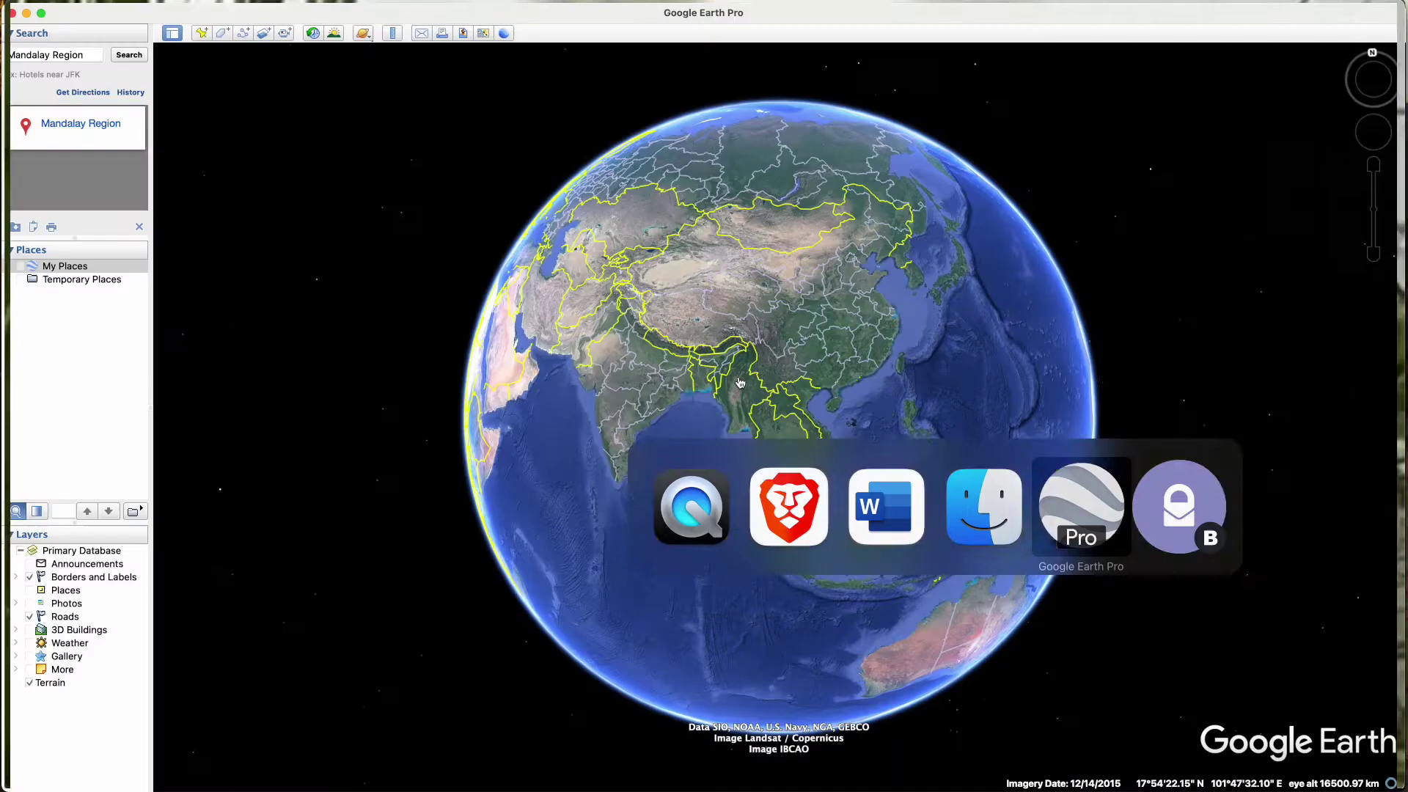
click(133, 57)
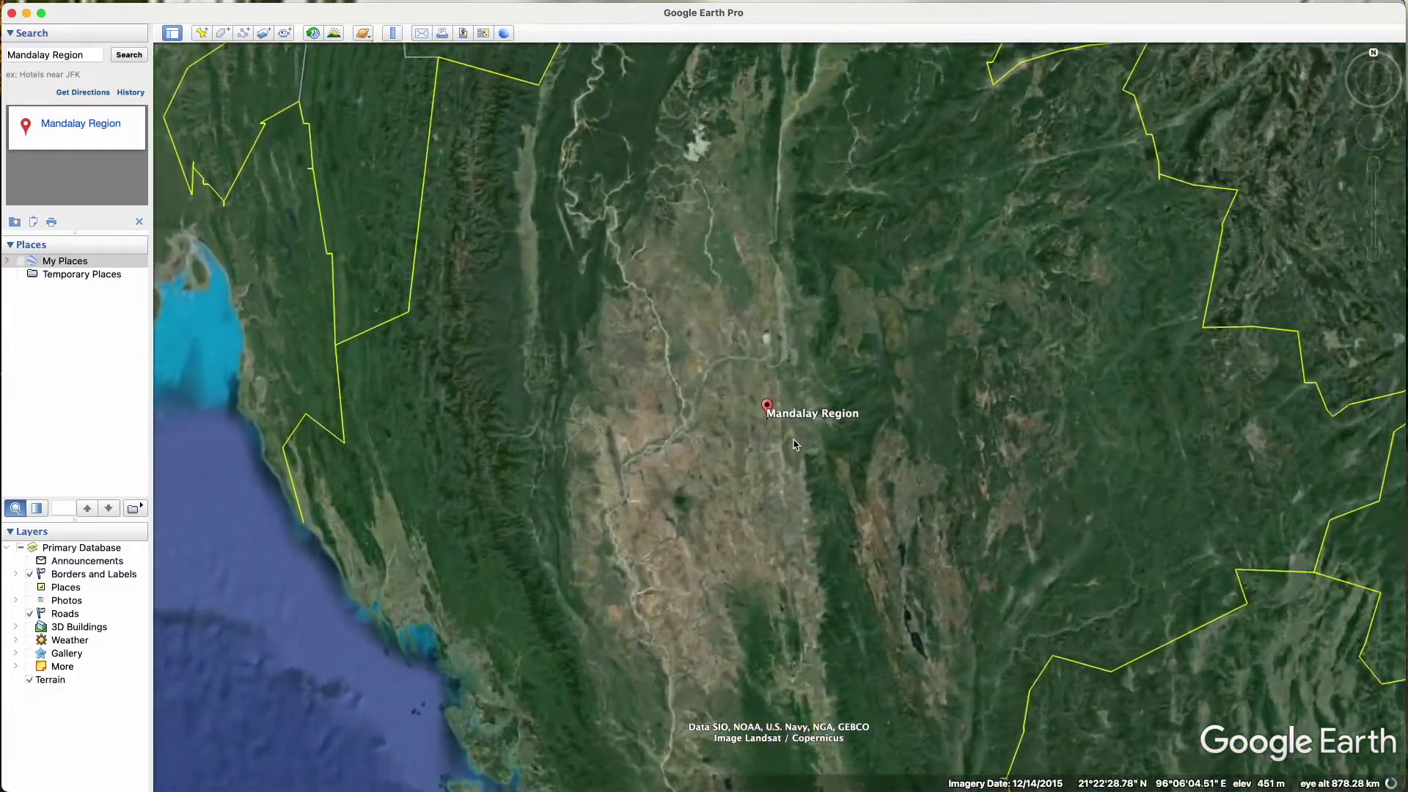
Step: Look closer at the Mandalay Region and hide the Borders and Labels layer
scroll(785, 451, up, 5)
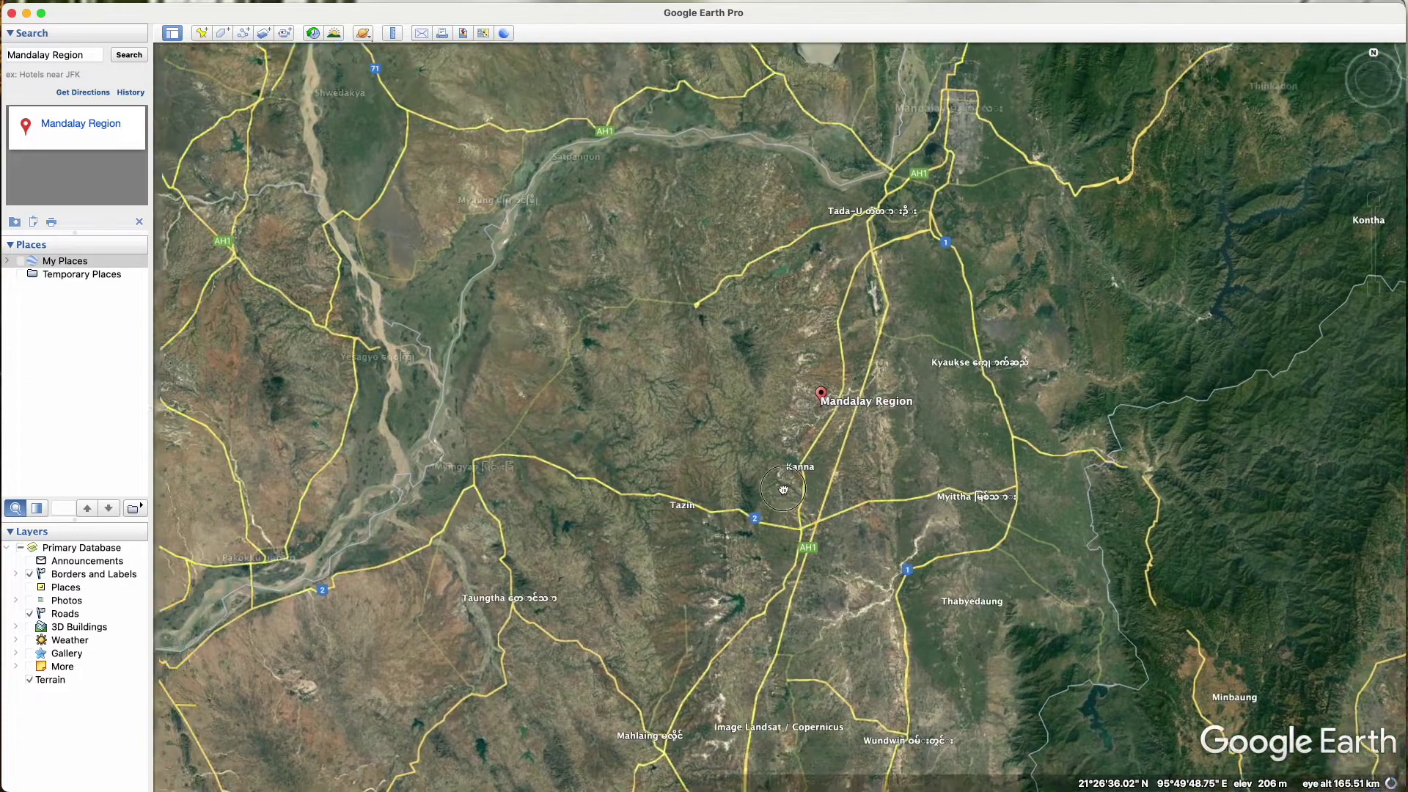
drag(784, 489, 852, 586)
click(29, 574)
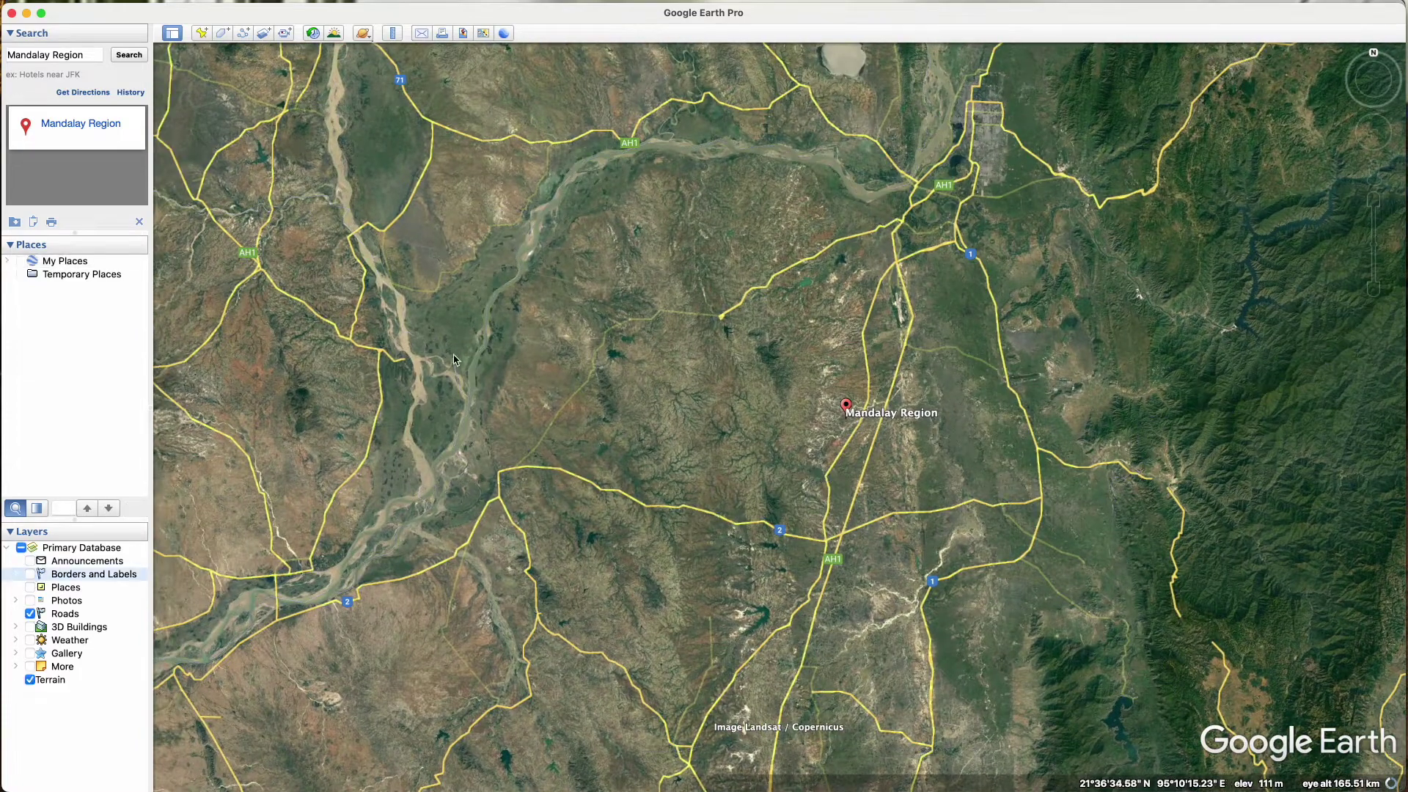
Step: Examine the rivers and terrain around the Mandalay Region to judge how large the possible search area is
drag(531, 453, 630, 501)
scroll(653, 369, down, 3)
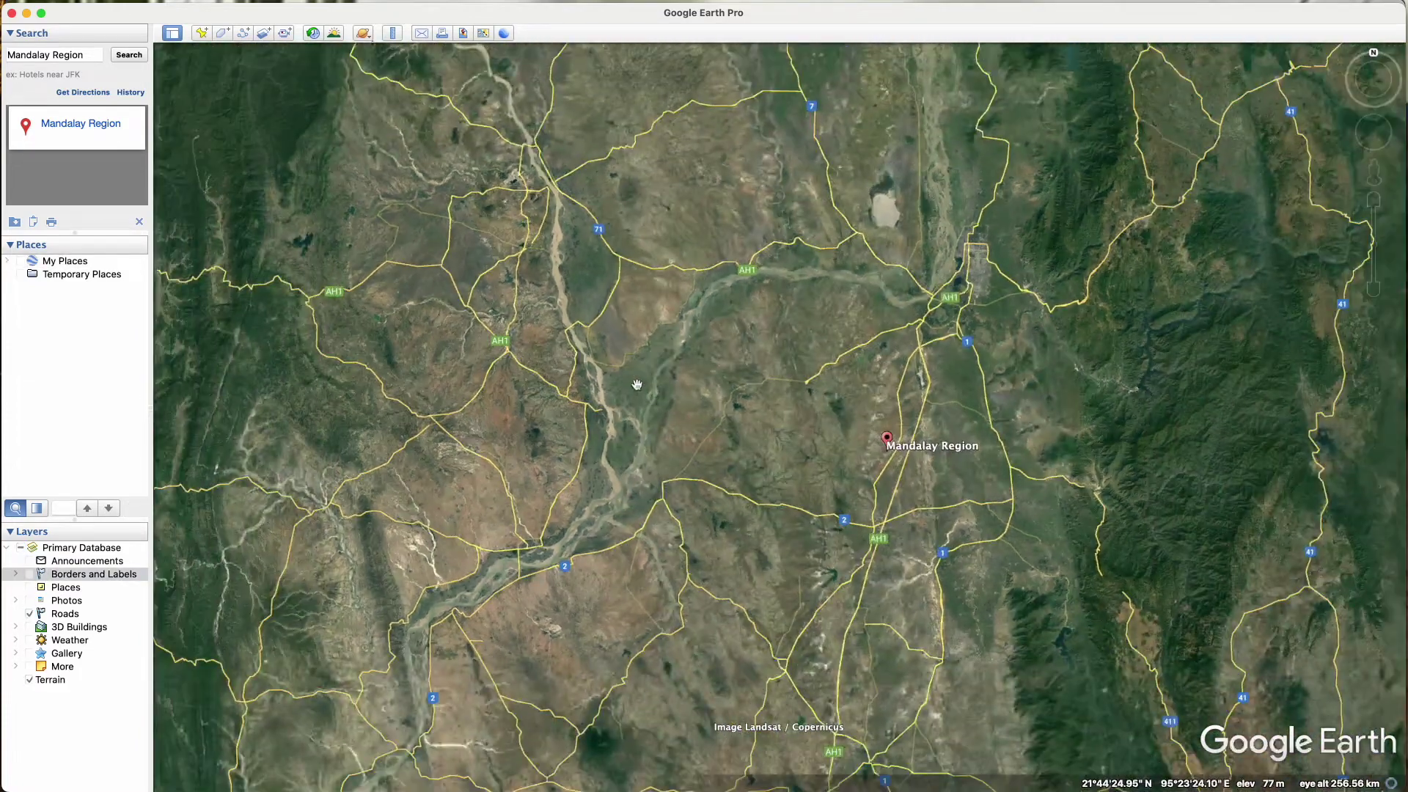
scroll(895, 364, up, 4)
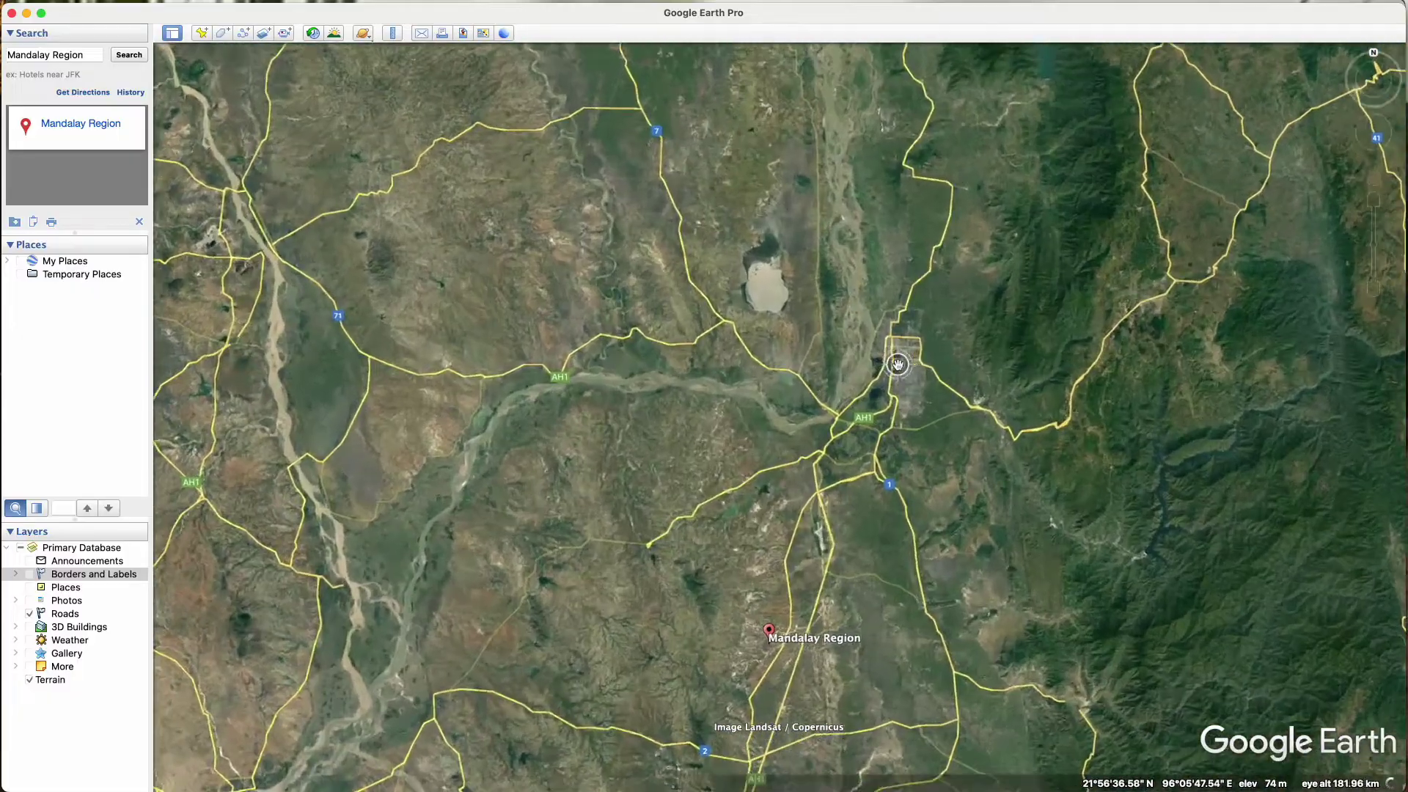
scroll(897, 364, down, 5)
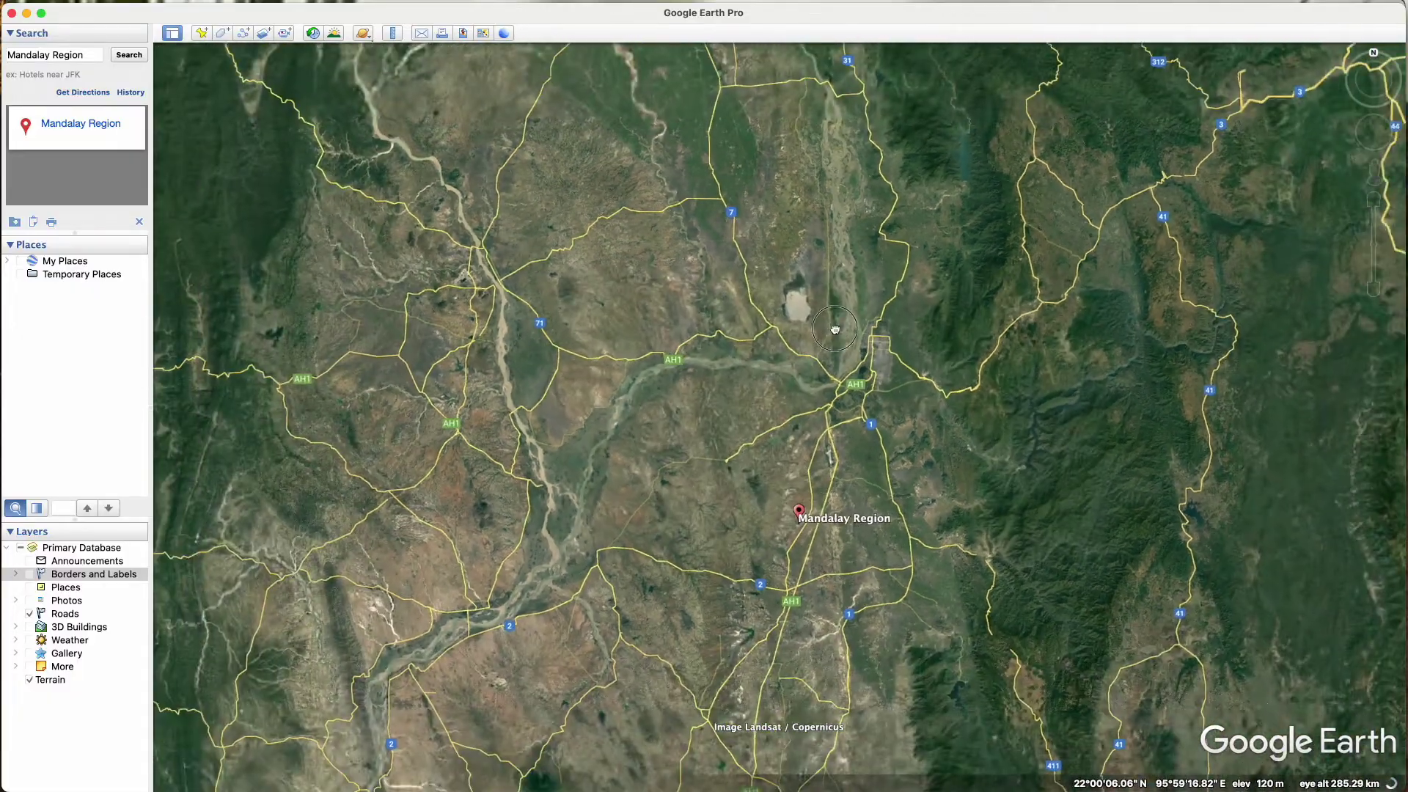
scroll(856, 362, down, 3)
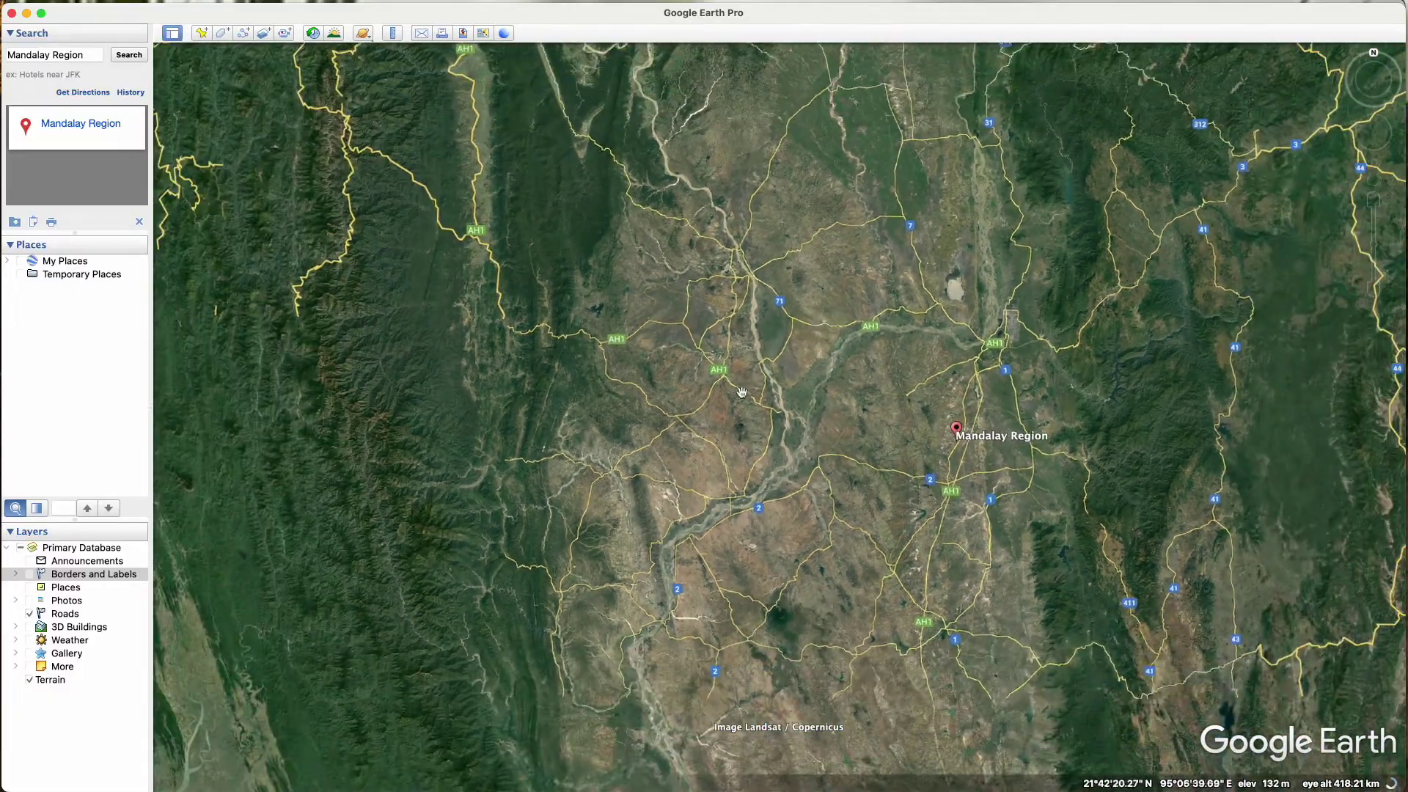
drag(764, 406, 698, 313)
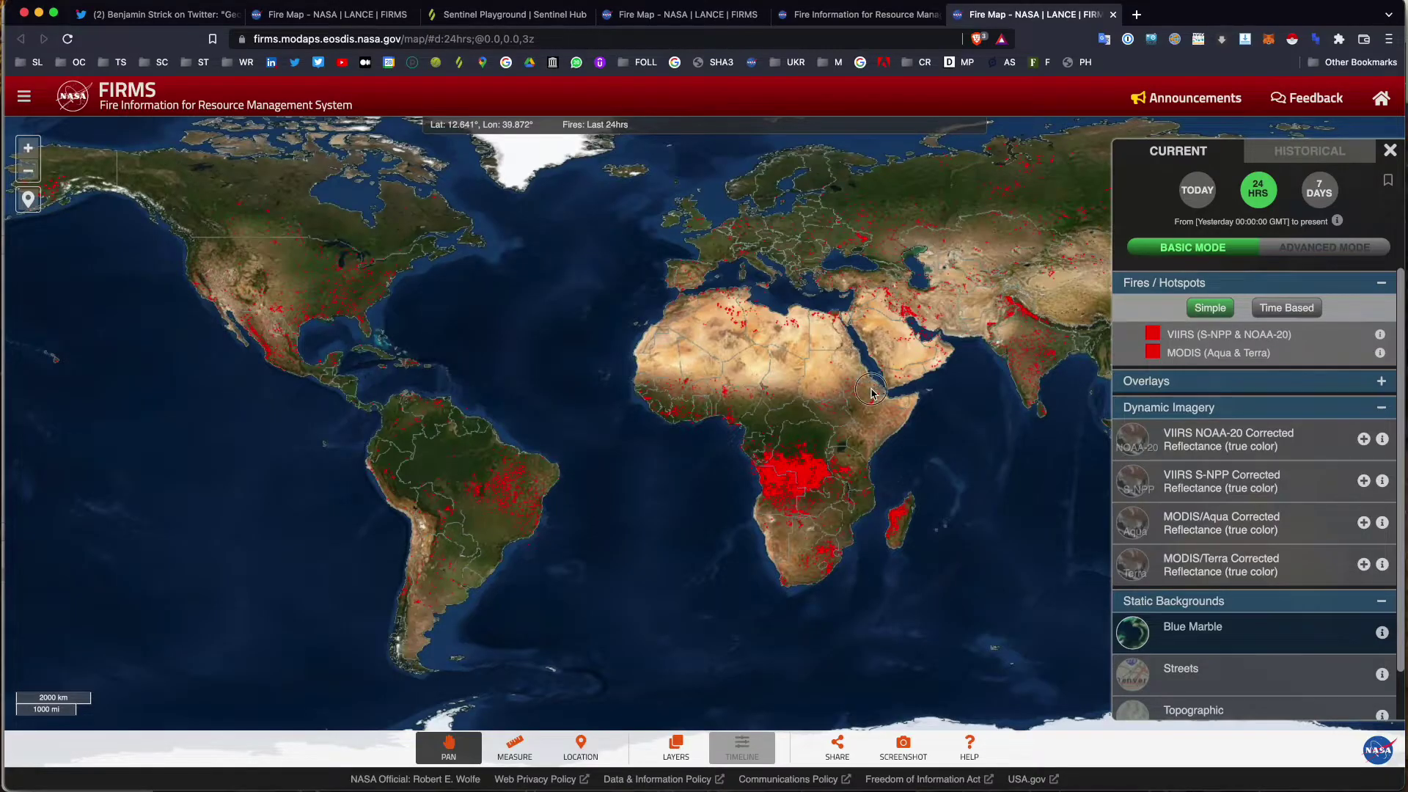
Step: Examine the last 24 hours of fire hotspots on the FIRMS world map, focusing on central Africa
drag(871, 392, 829, 402)
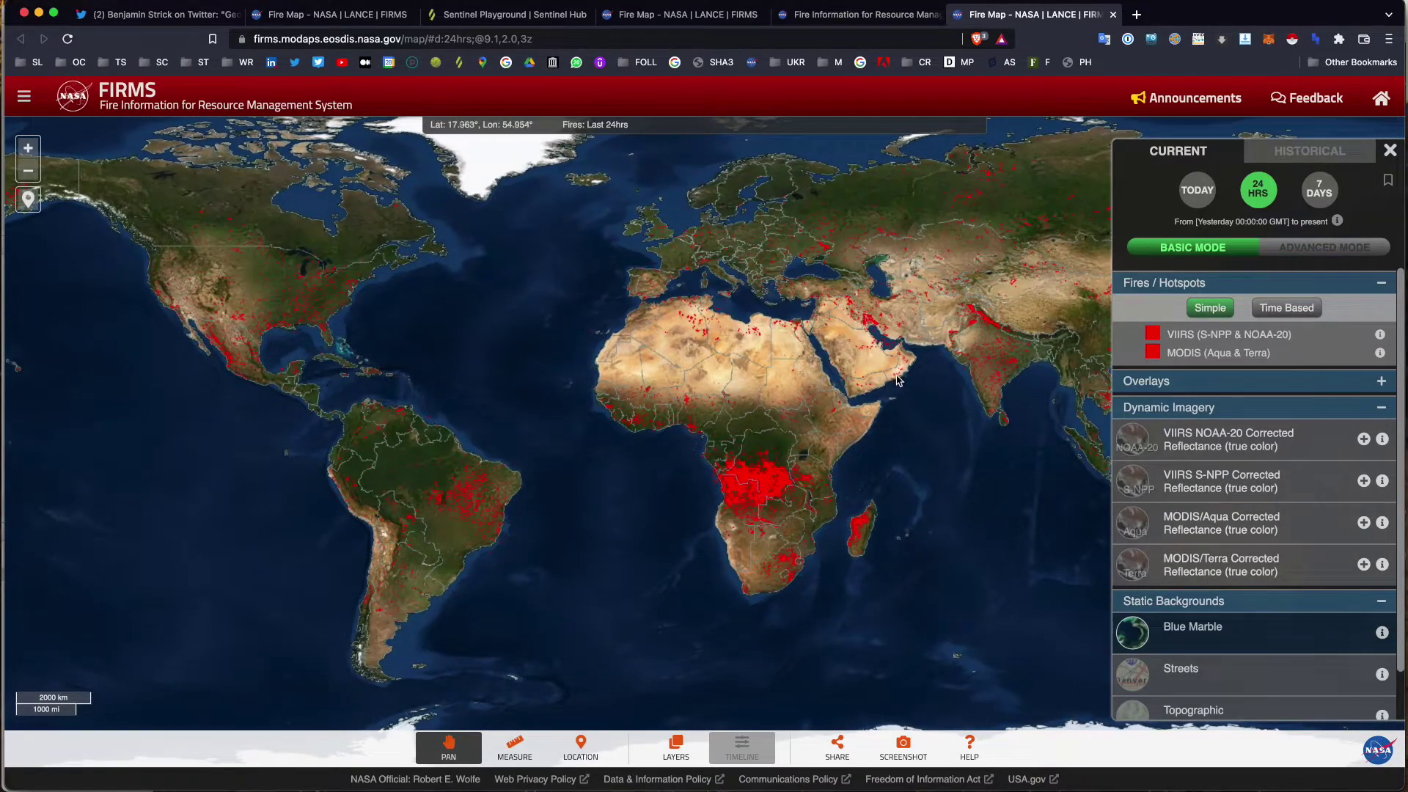
scroll(901, 376, up, 3)
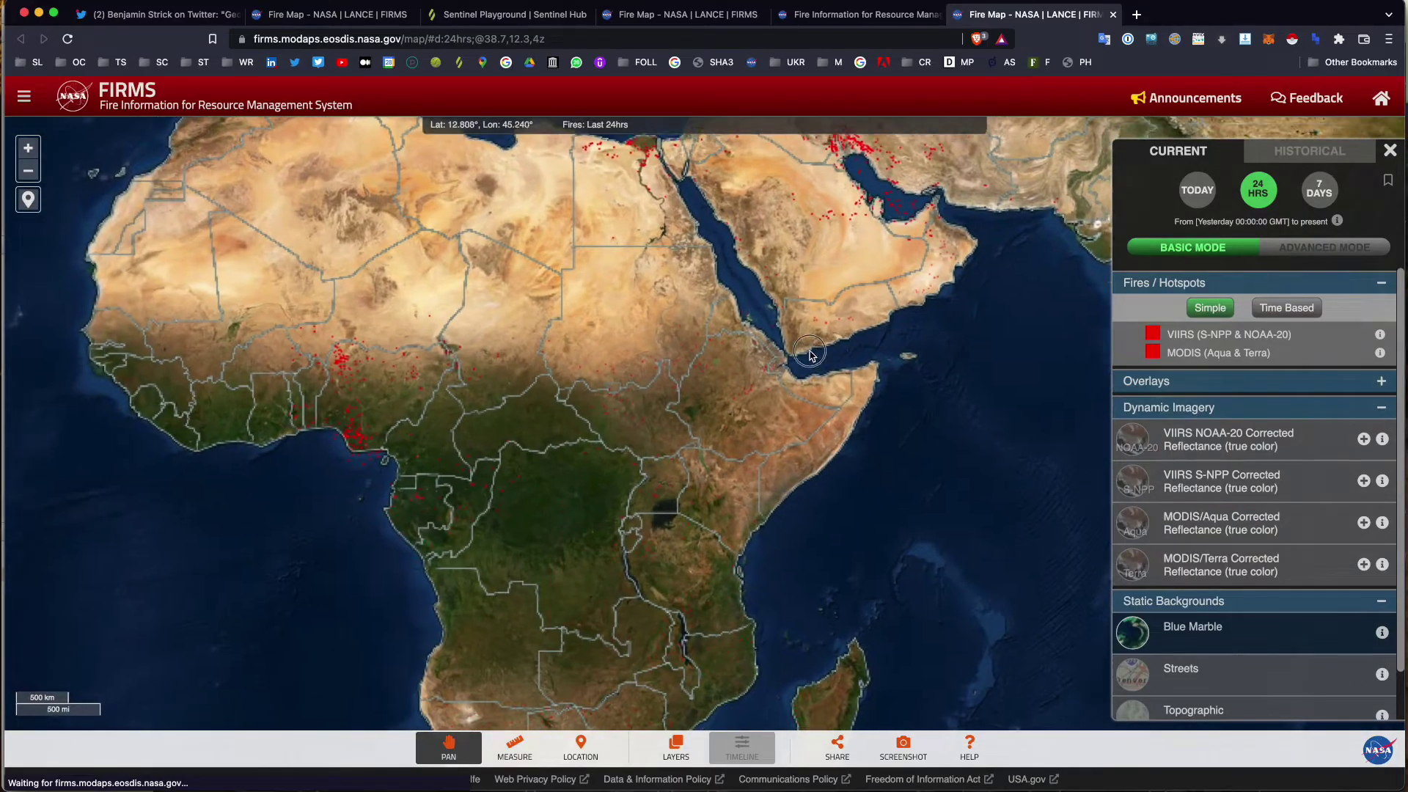
scroll(790, 439, up, 3)
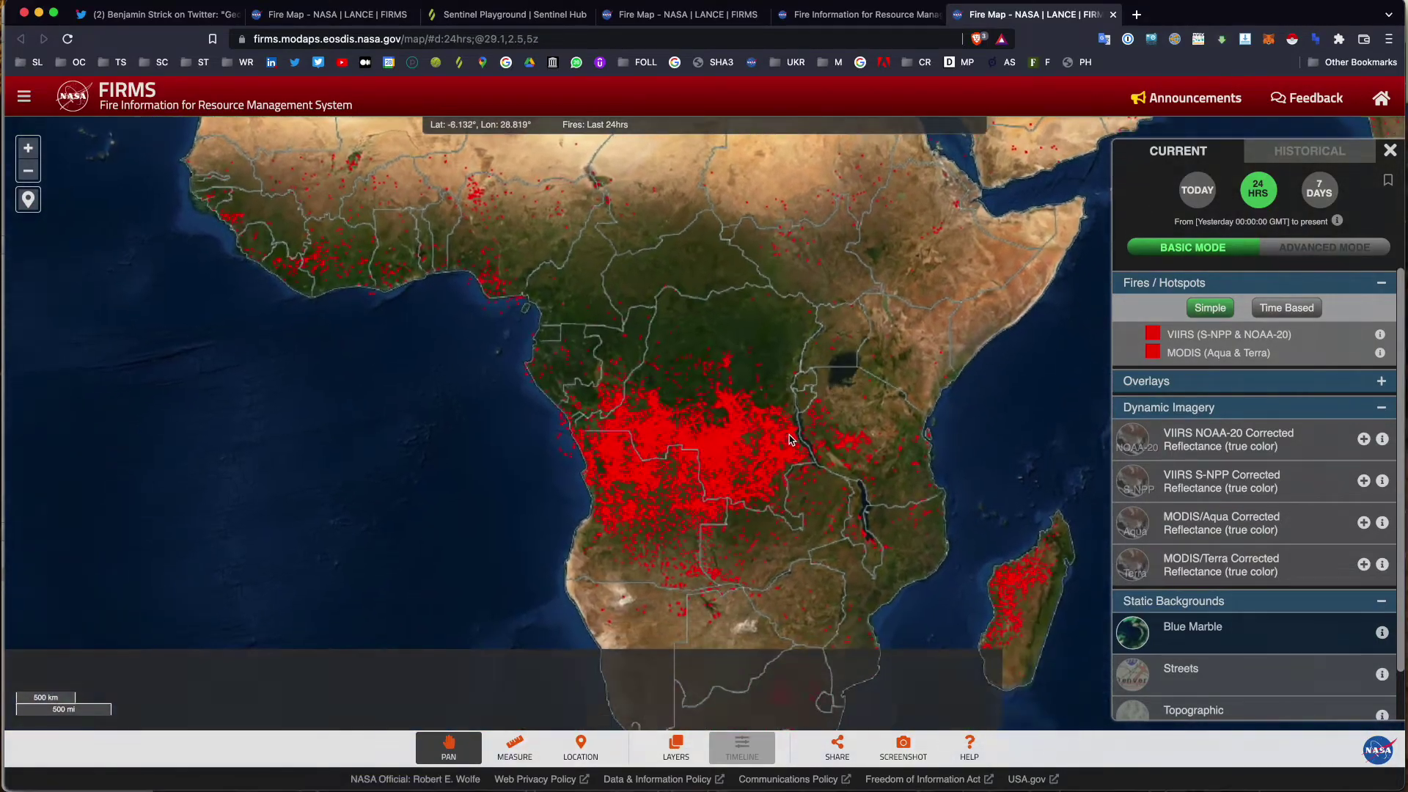
scroll(791, 438, up, 3)
drag(742, 418, 883, 429)
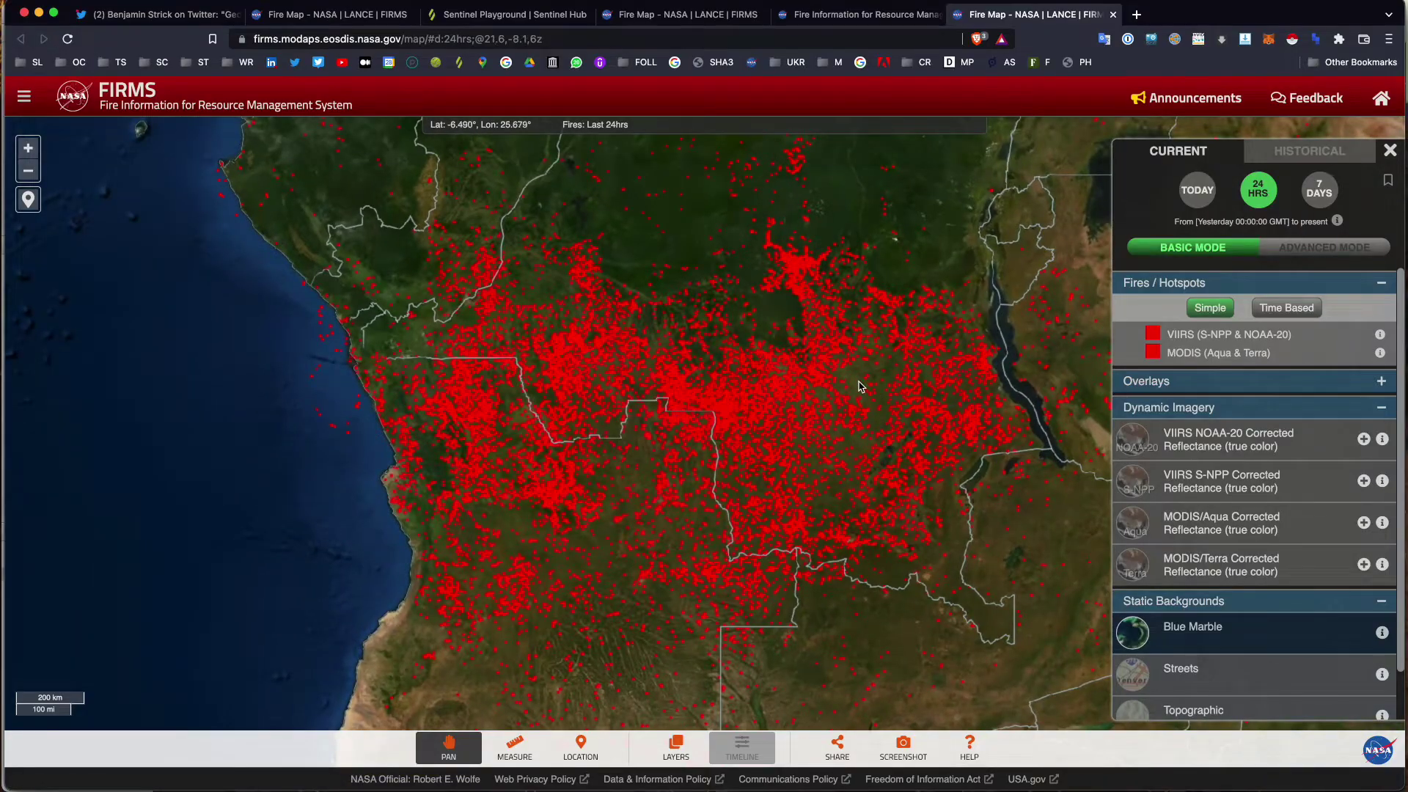
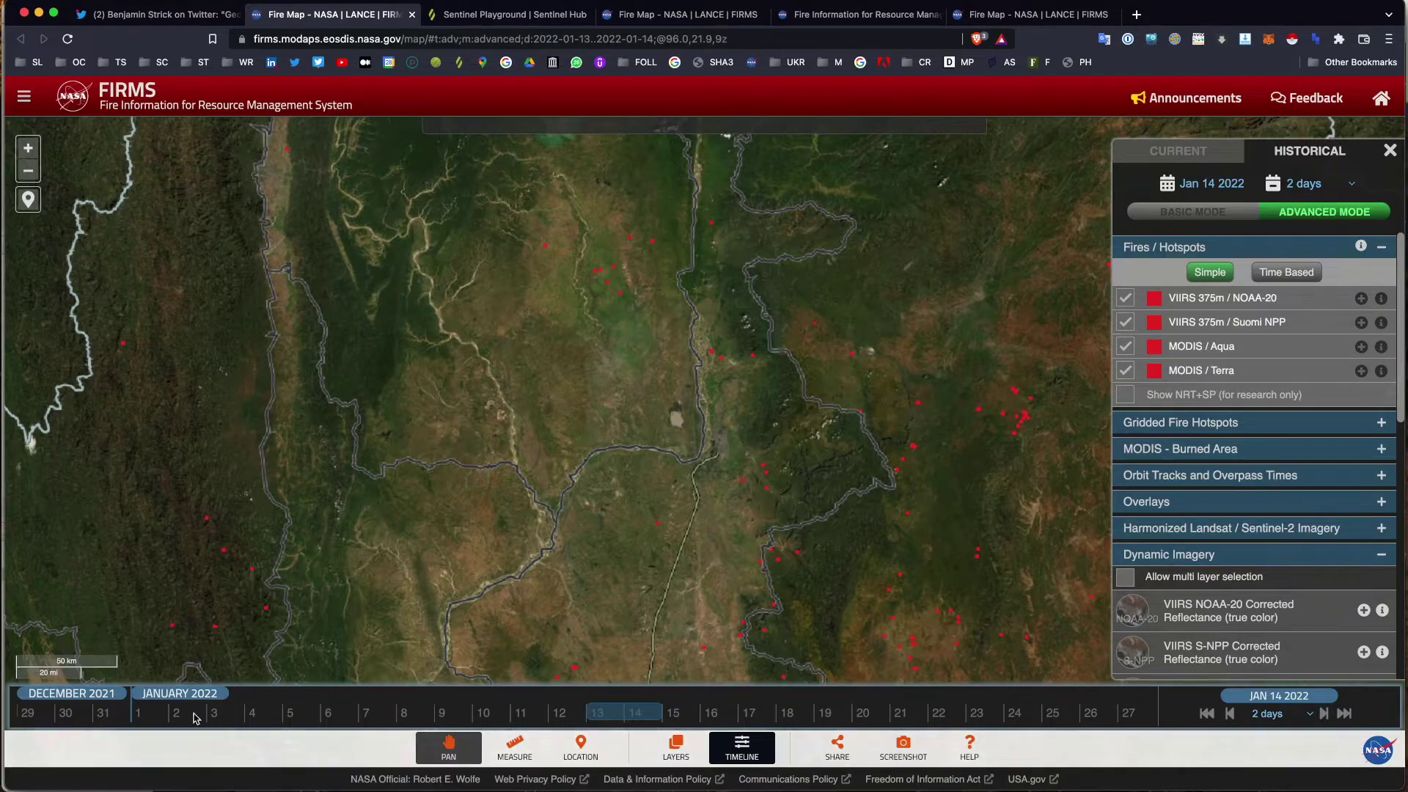
Step: Examine the January 13–14, 2022 hotspots on the historical FIRMS map along the river north of Mandalay
mouse_move(663, 715)
mouse_down()
mouse_move(1054, 713)
mouse_move(638, 725)
mouse_move(662, 715)
mouse_up()
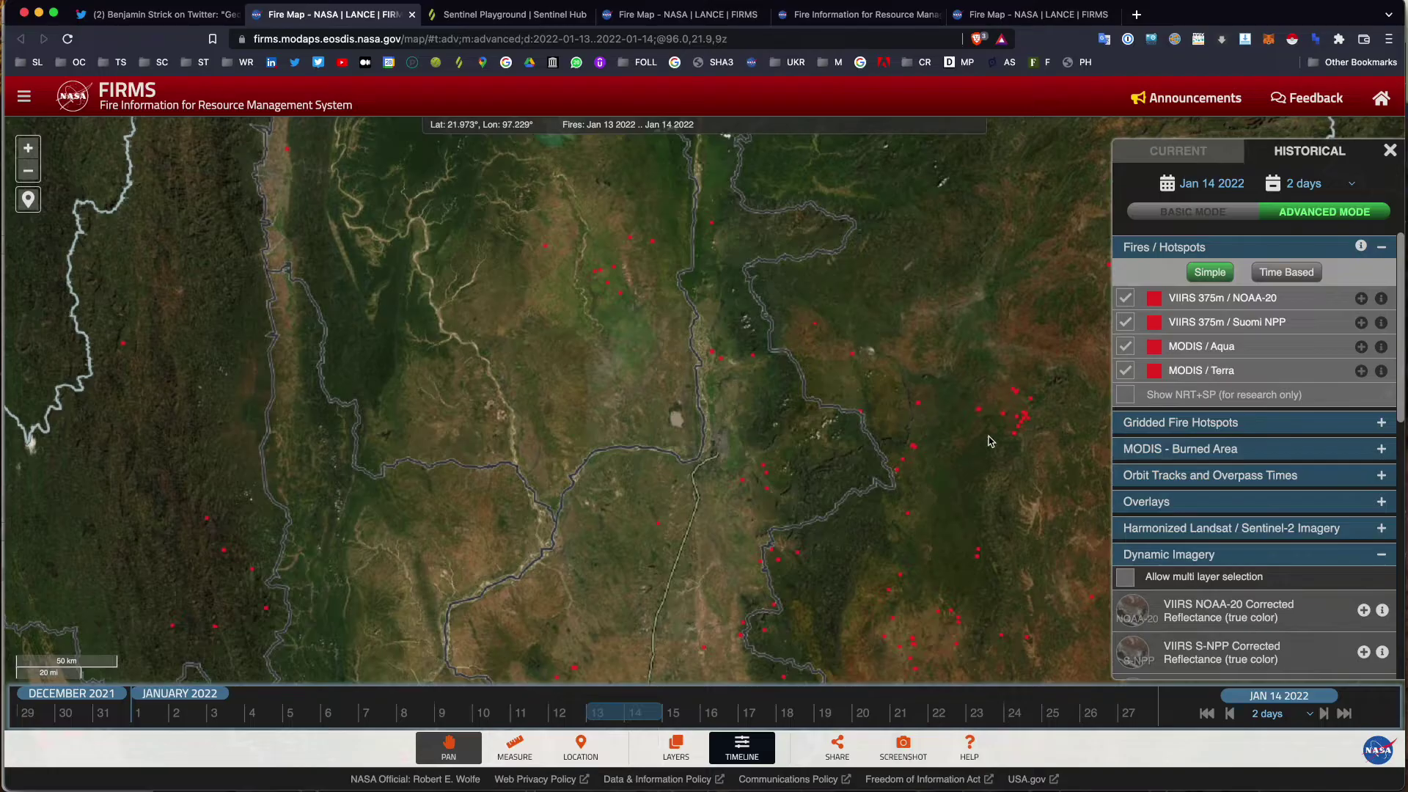
scroll(1030, 432, up, 3)
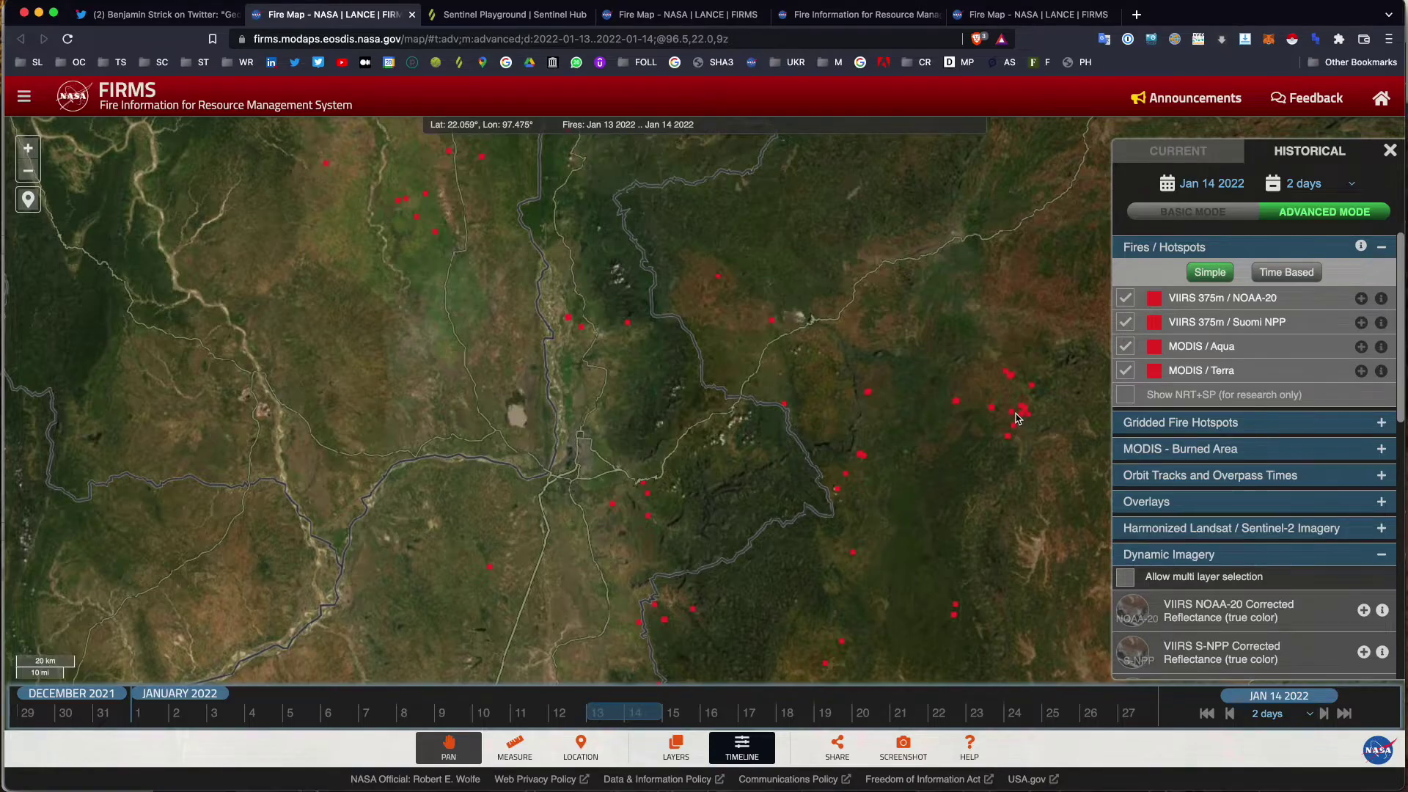
drag(603, 449, 637, 483)
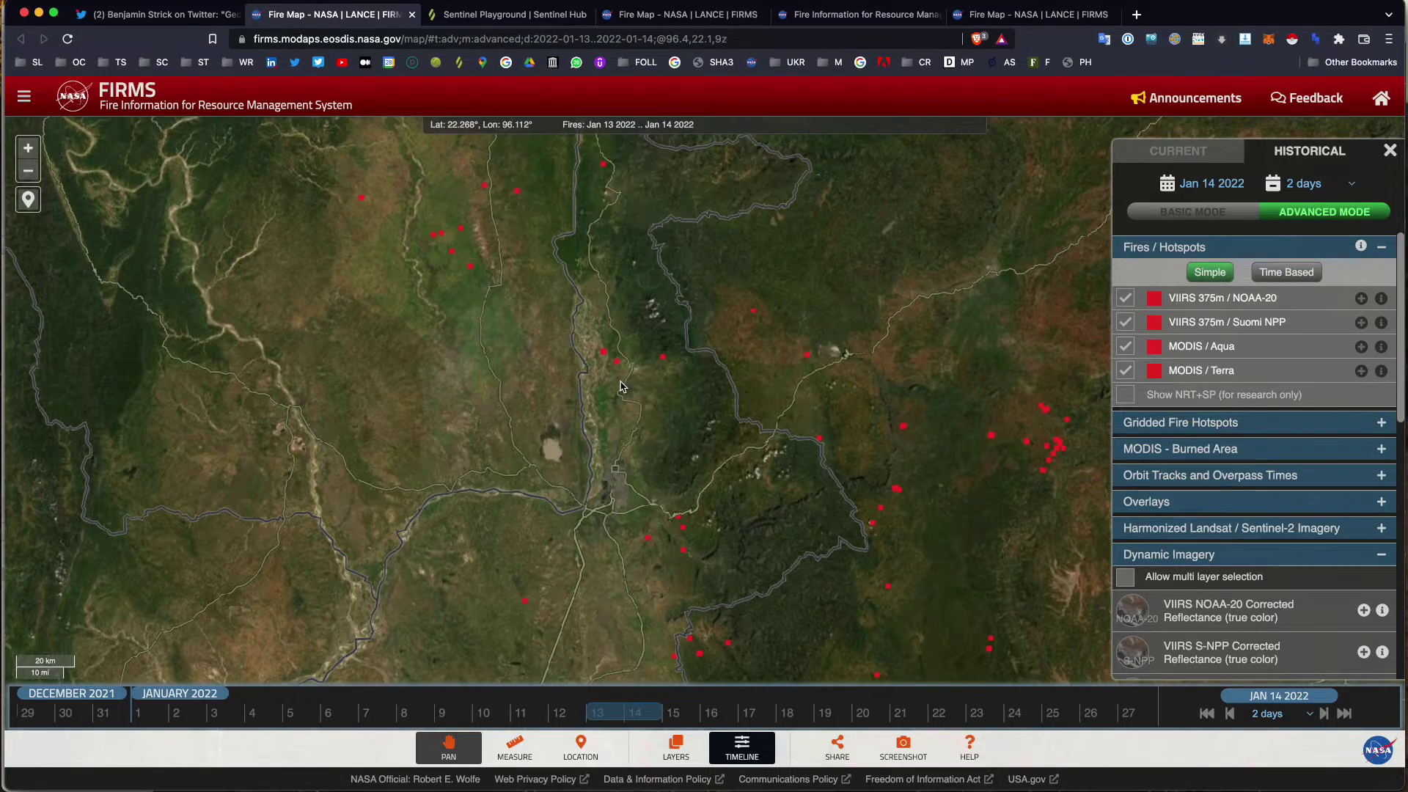
scroll(619, 387, up, 5)
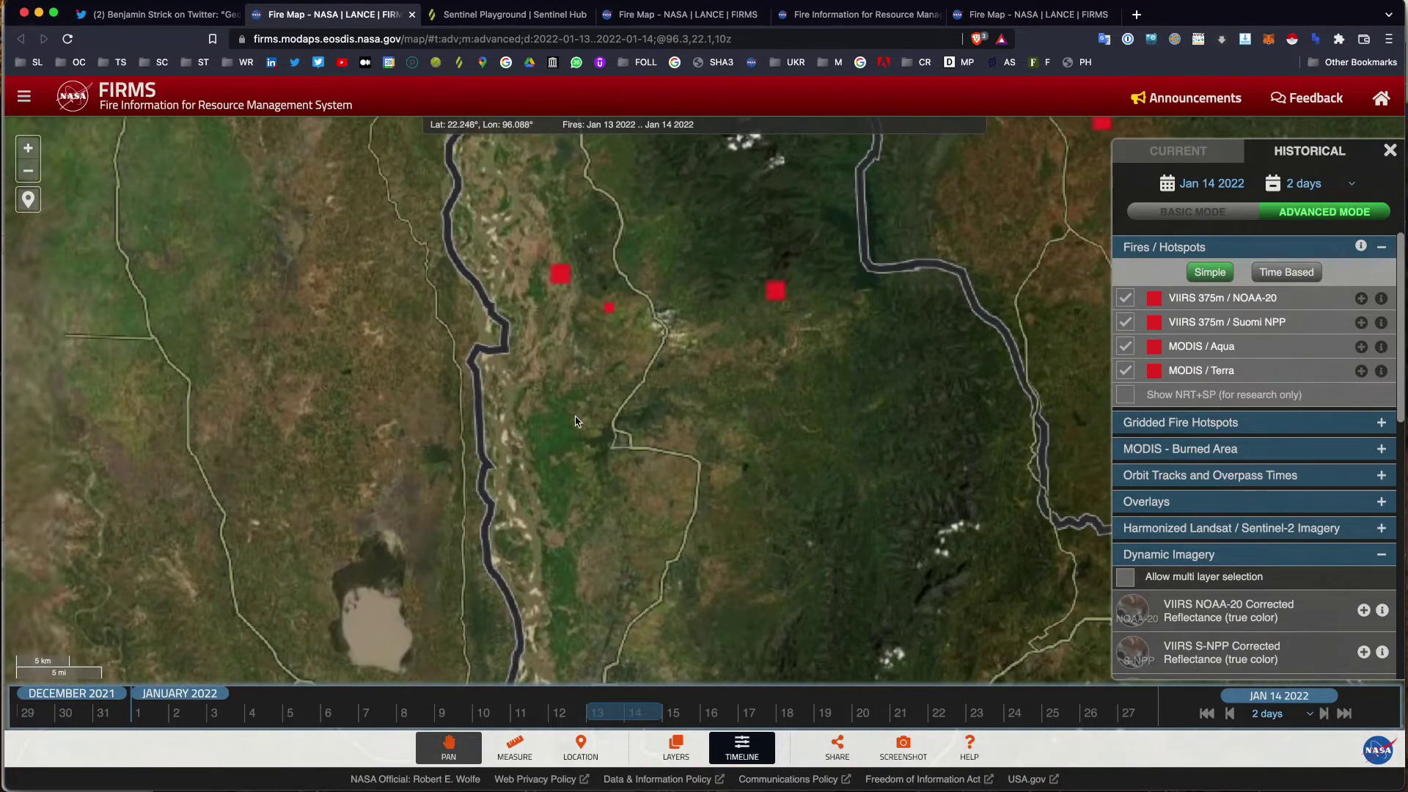
drag(545, 427, 582, 465)
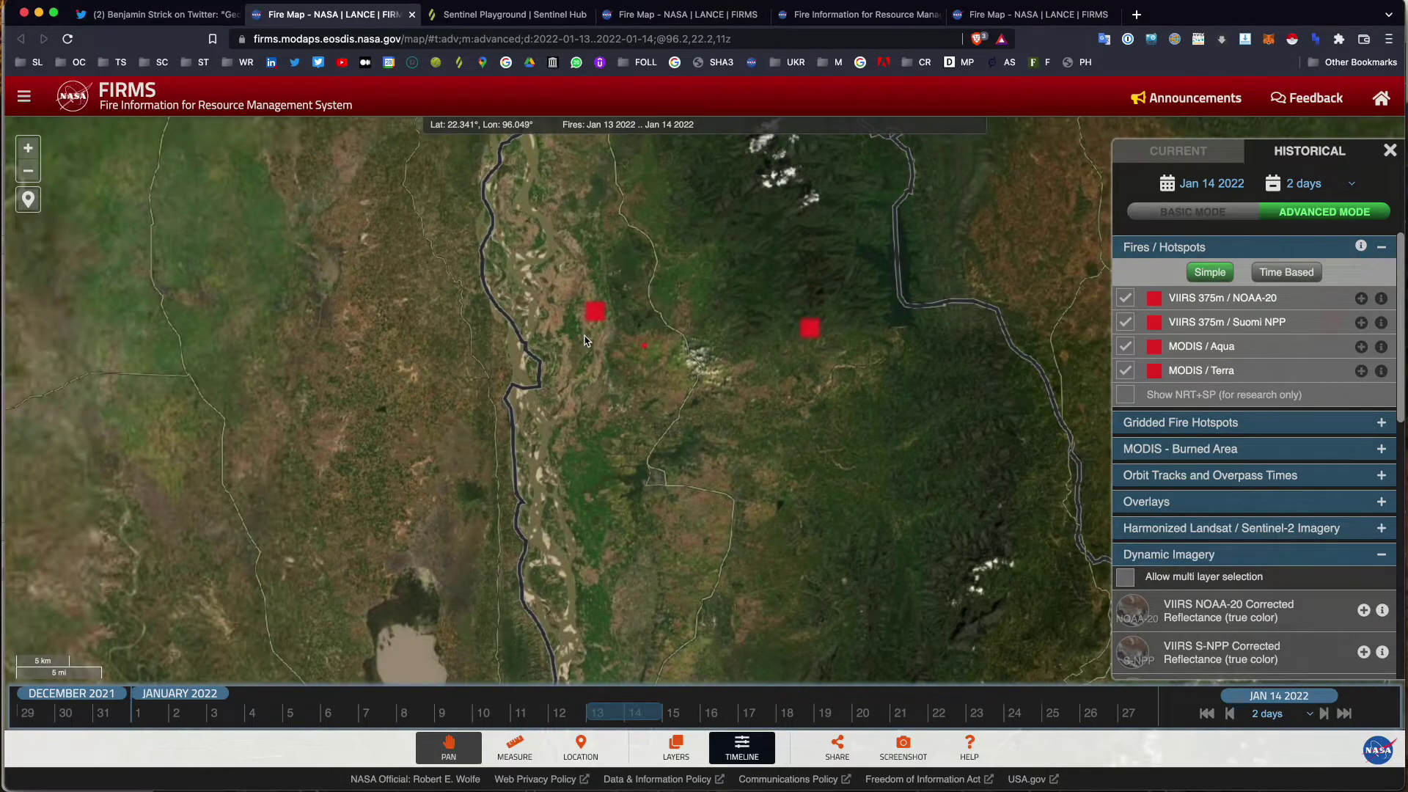
Step: Switch to the smoke video, rewind it to 00:01 to check both plumes and the riverbank, and close it
key(super+Tab)
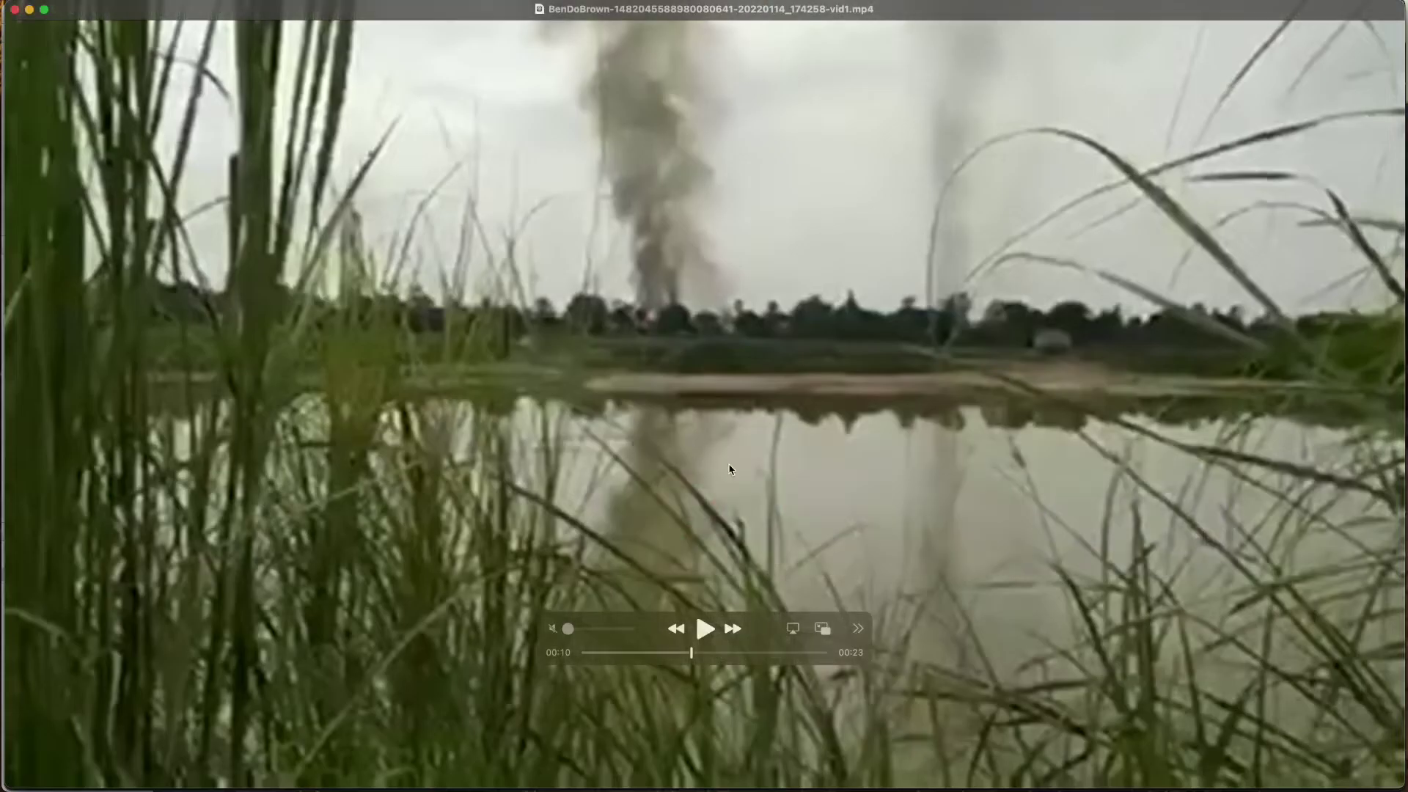
drag(691, 652, 596, 653)
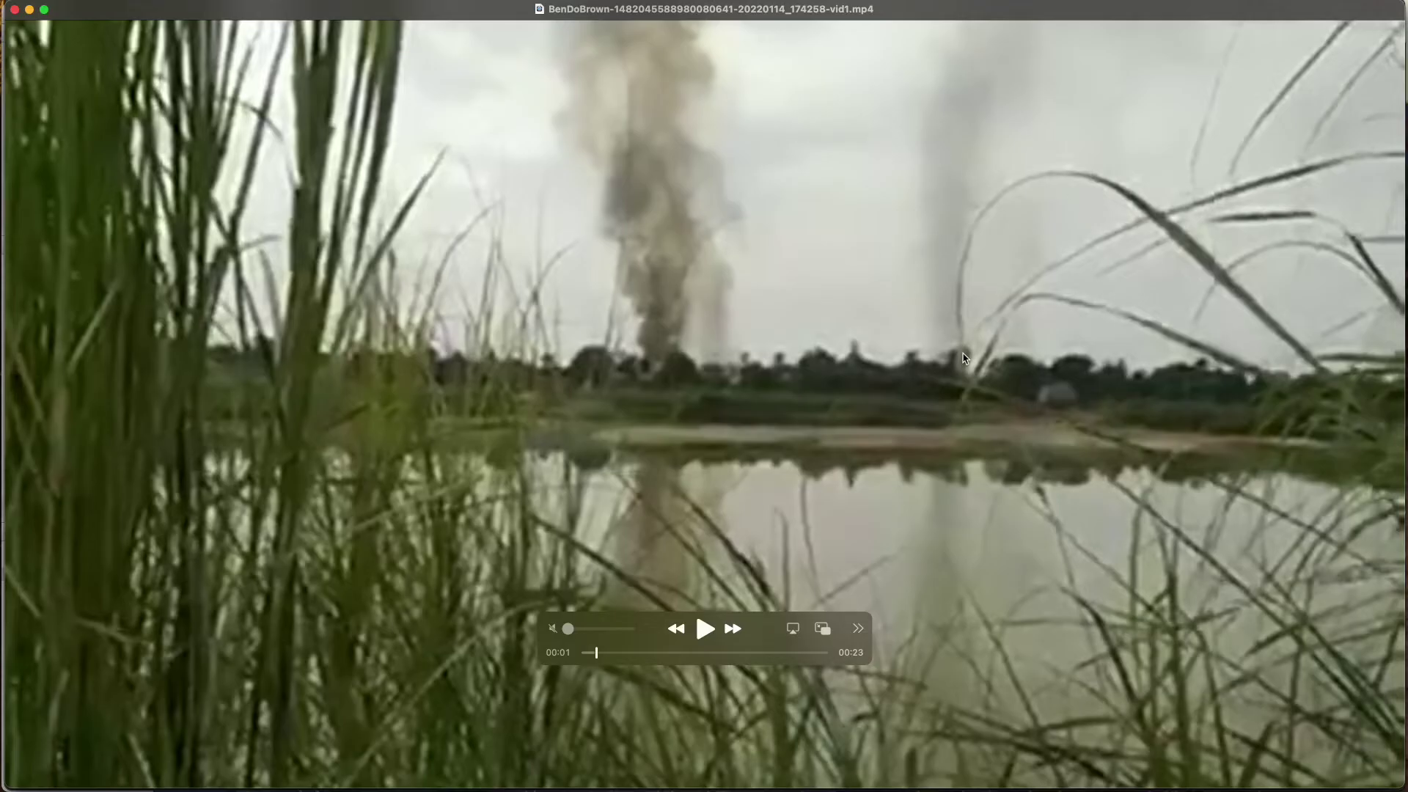
key(super+w)
Step: Inspect the January 13–14 hotspot cluster beside the river and village near latitude 22.36, longitude 96.06 on the FIRMS map
drag(727, 409, 683, 338)
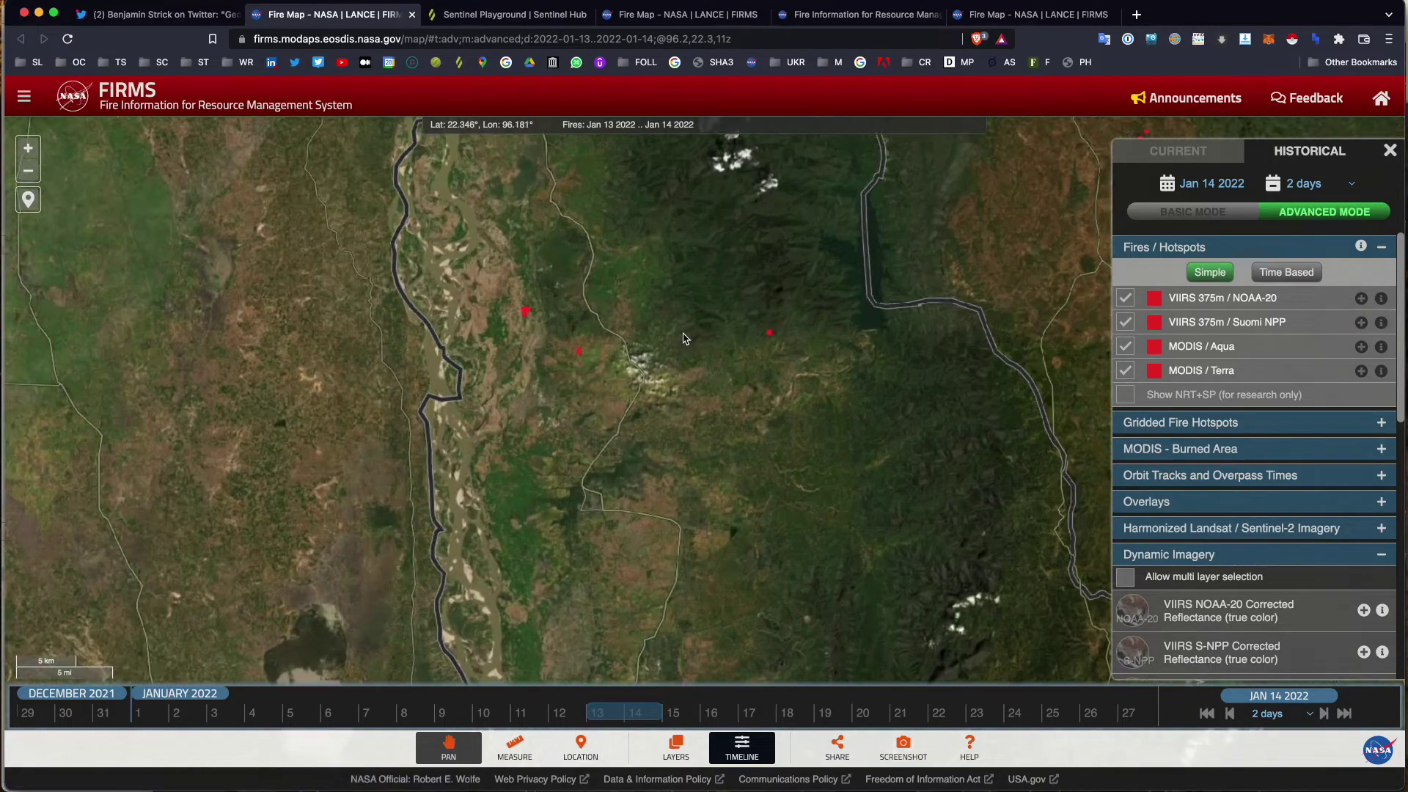
scroll(684, 338, up, 2)
drag(998, 335, 1016, 364)
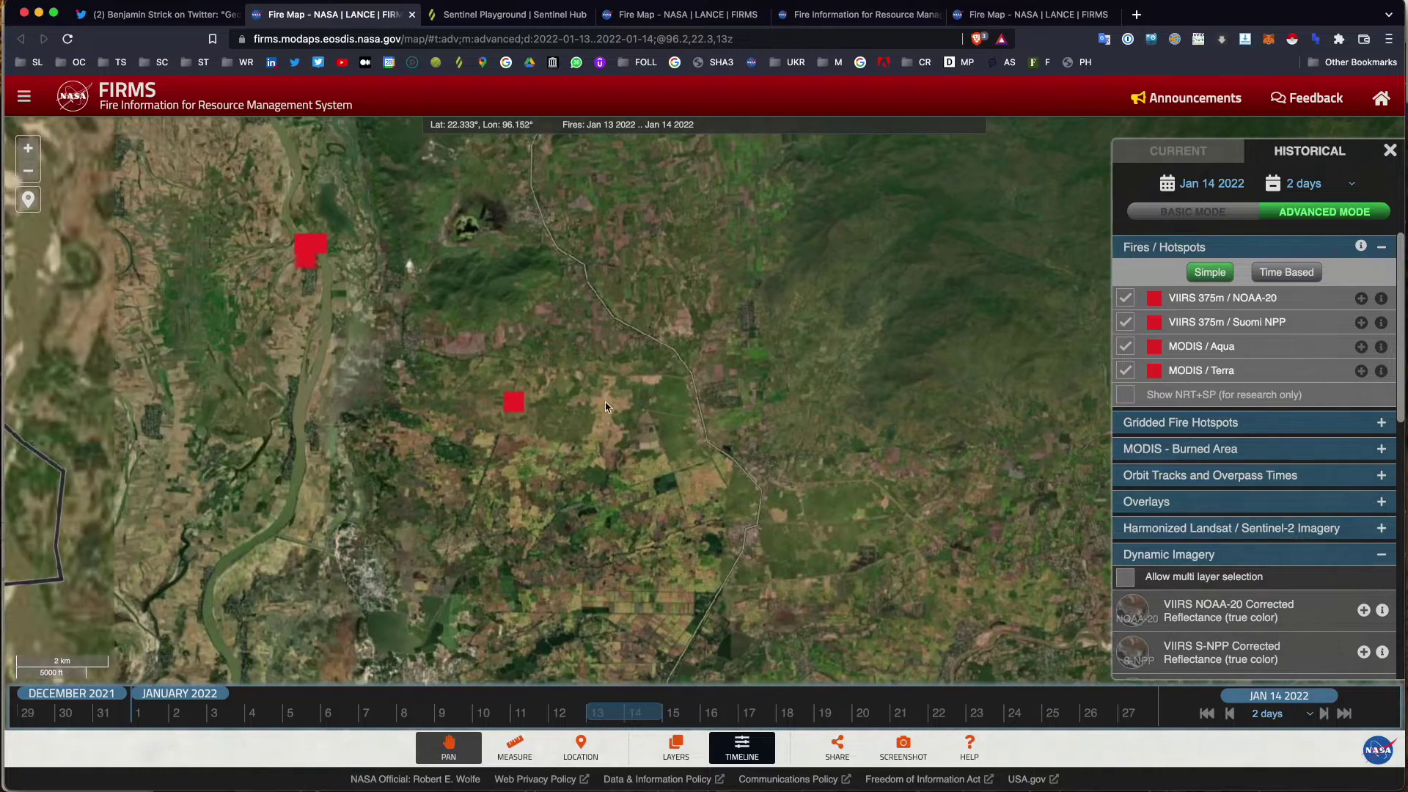
drag(477, 343, 778, 517)
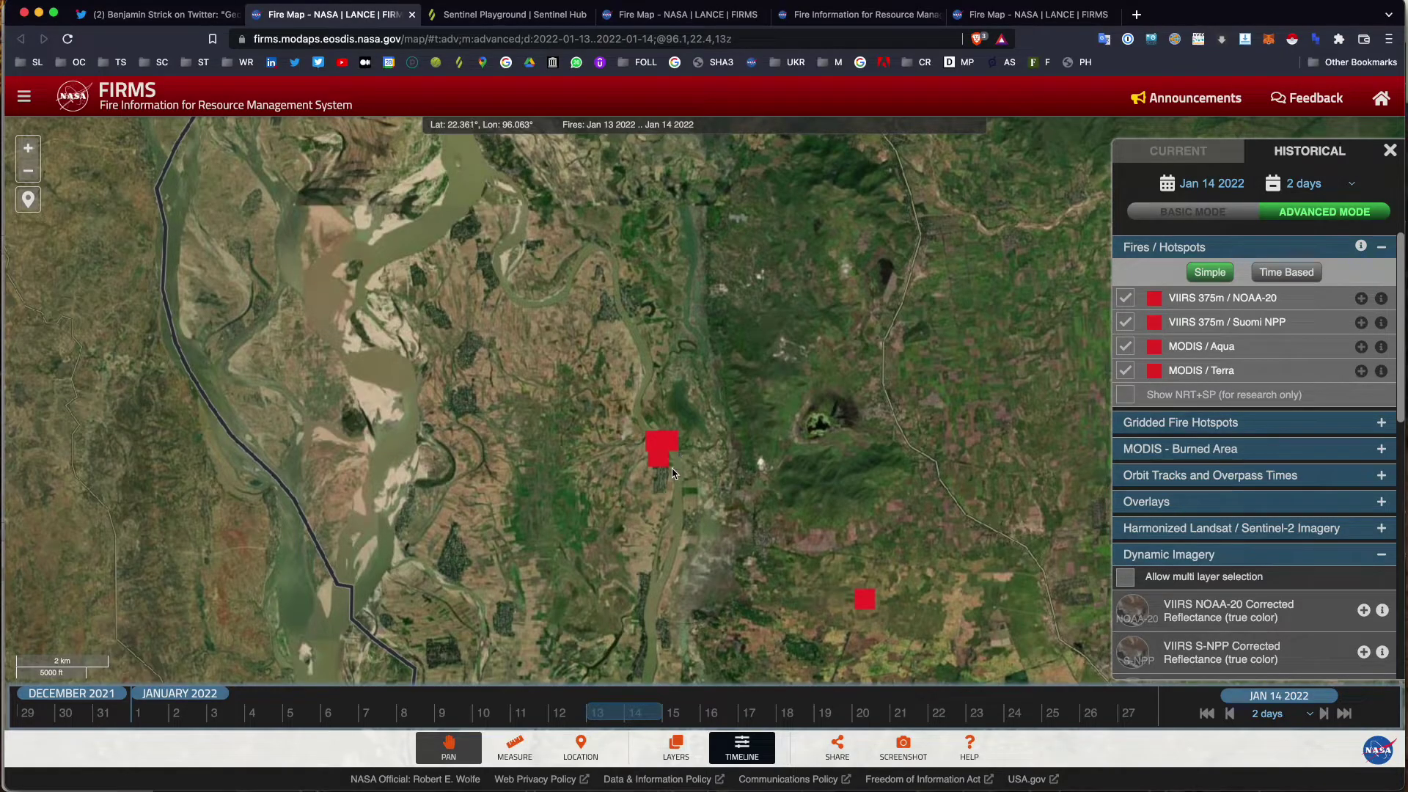
Step: Compare the river hotspot cluster's area on January 11–12 and January 15–16, 2022 using the two-day FIRMS timeline
key(super+Tab)
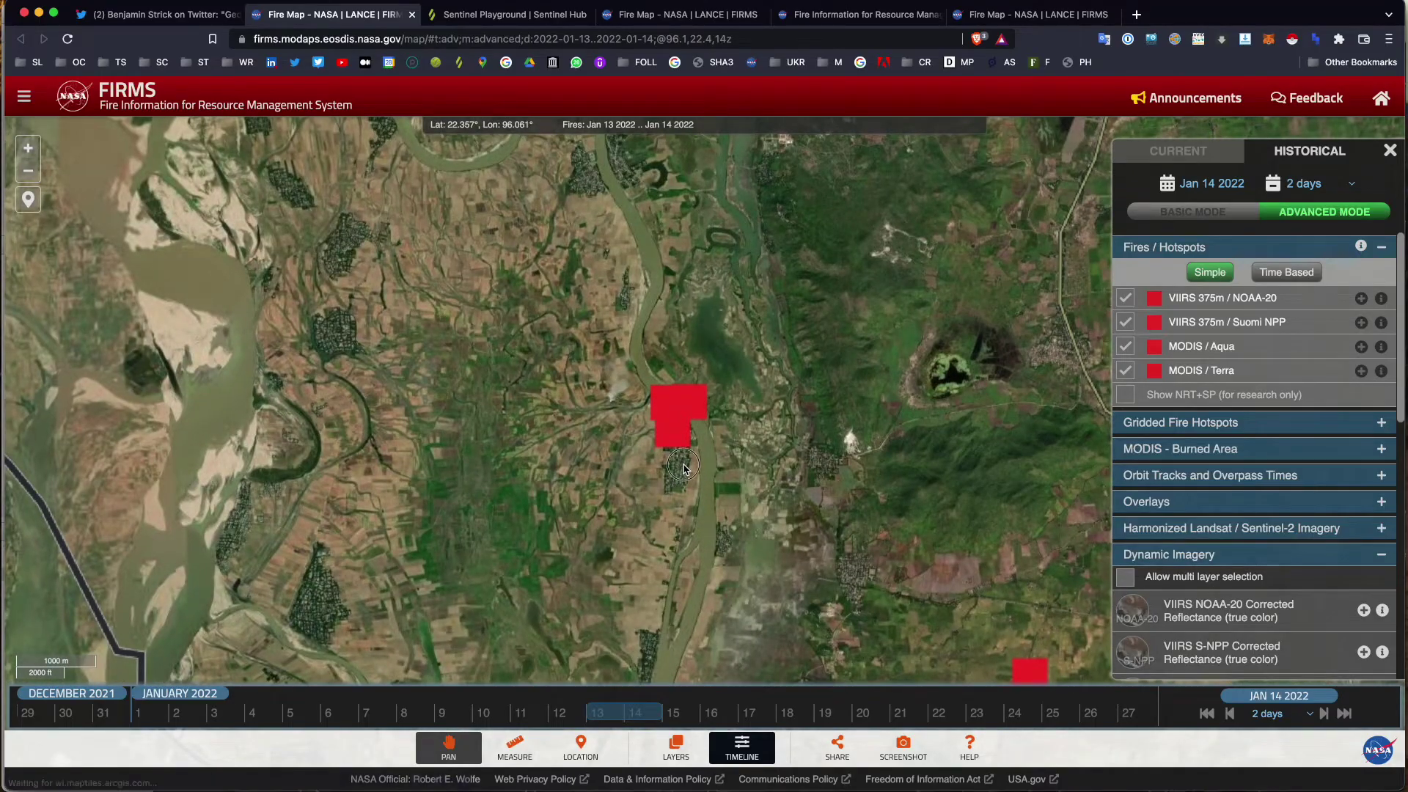
drag(683, 467, 681, 430)
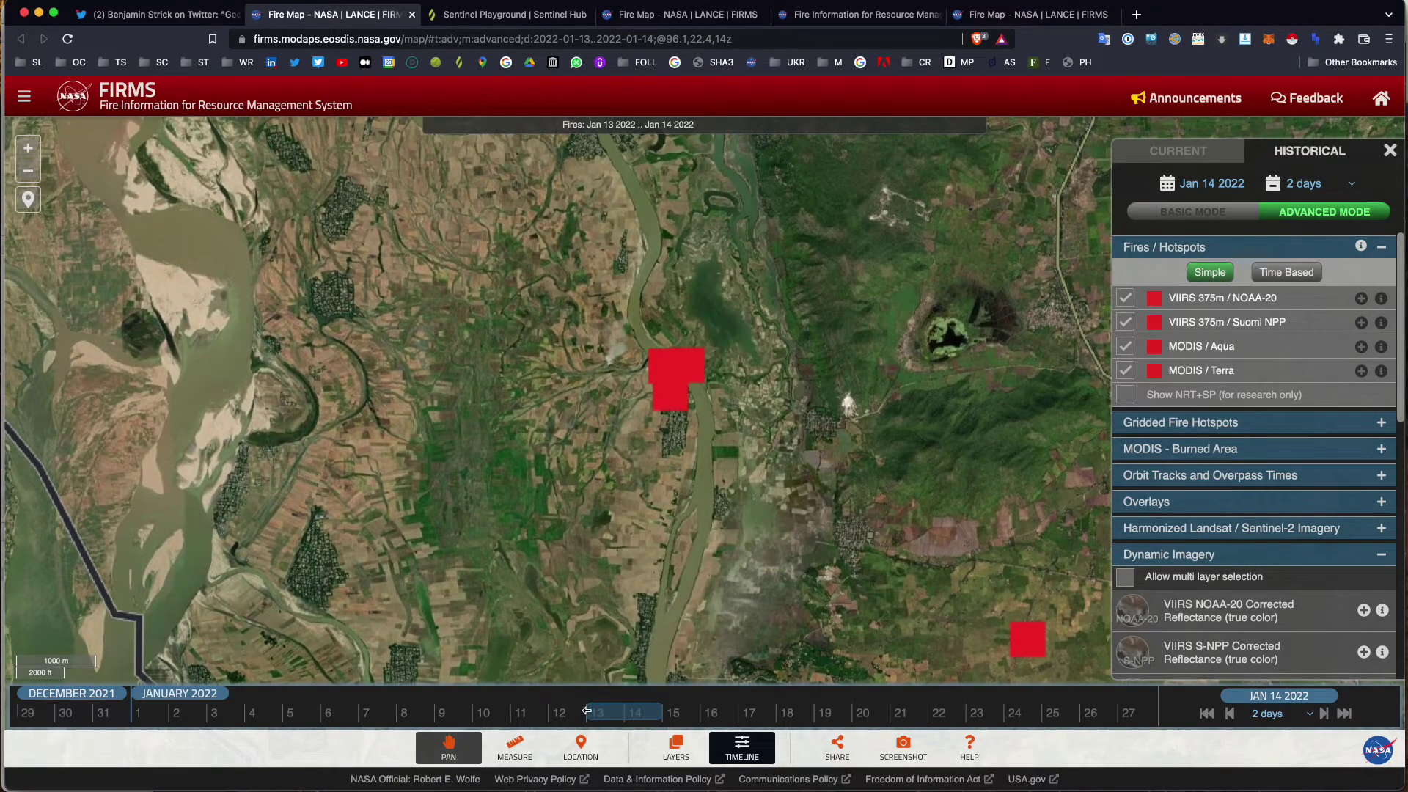
drag(603, 717, 535, 725)
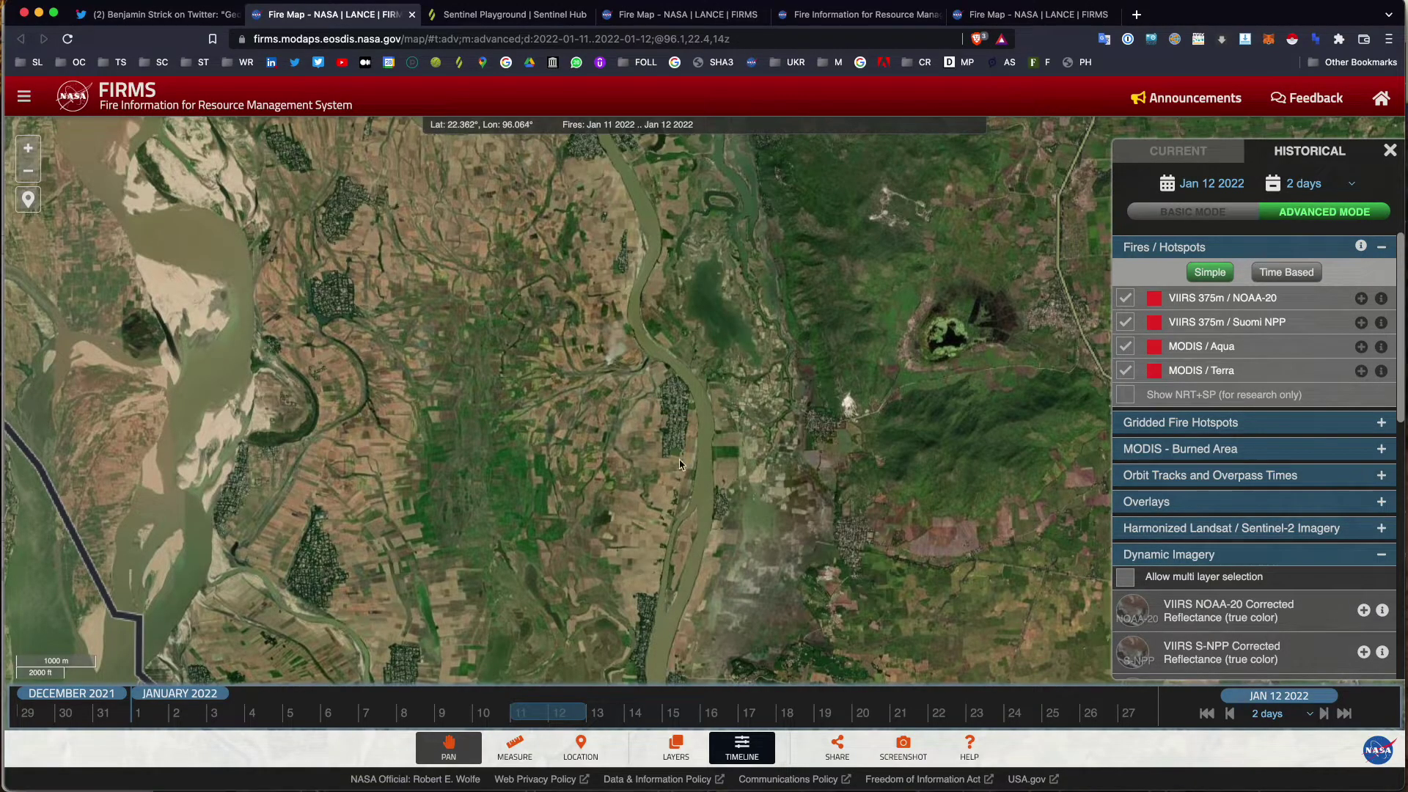
drag(561, 716, 699, 707)
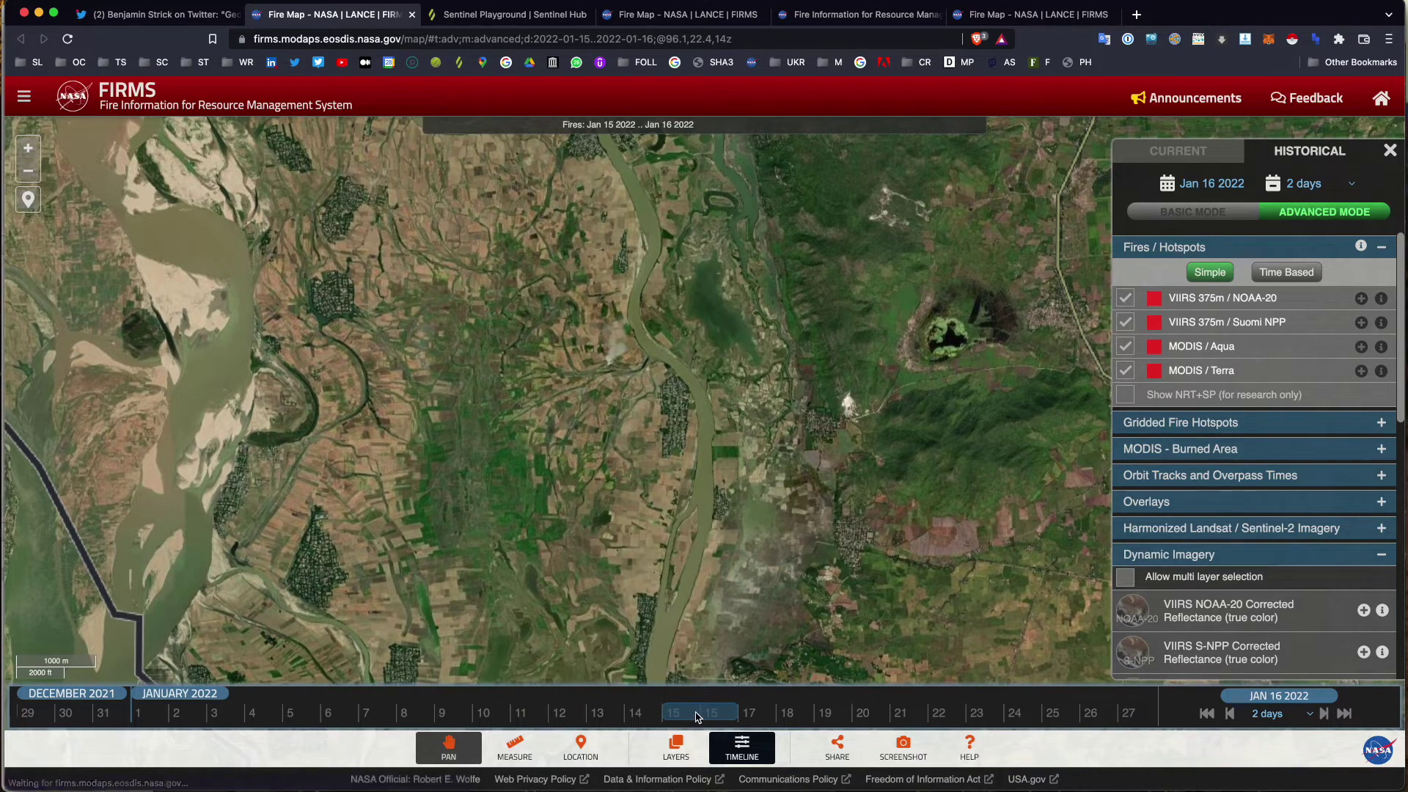
Step: Narrow the FIRMS hotspot timeline to a single day and set it to January 13, 2022
drag(738, 711, 648, 721)
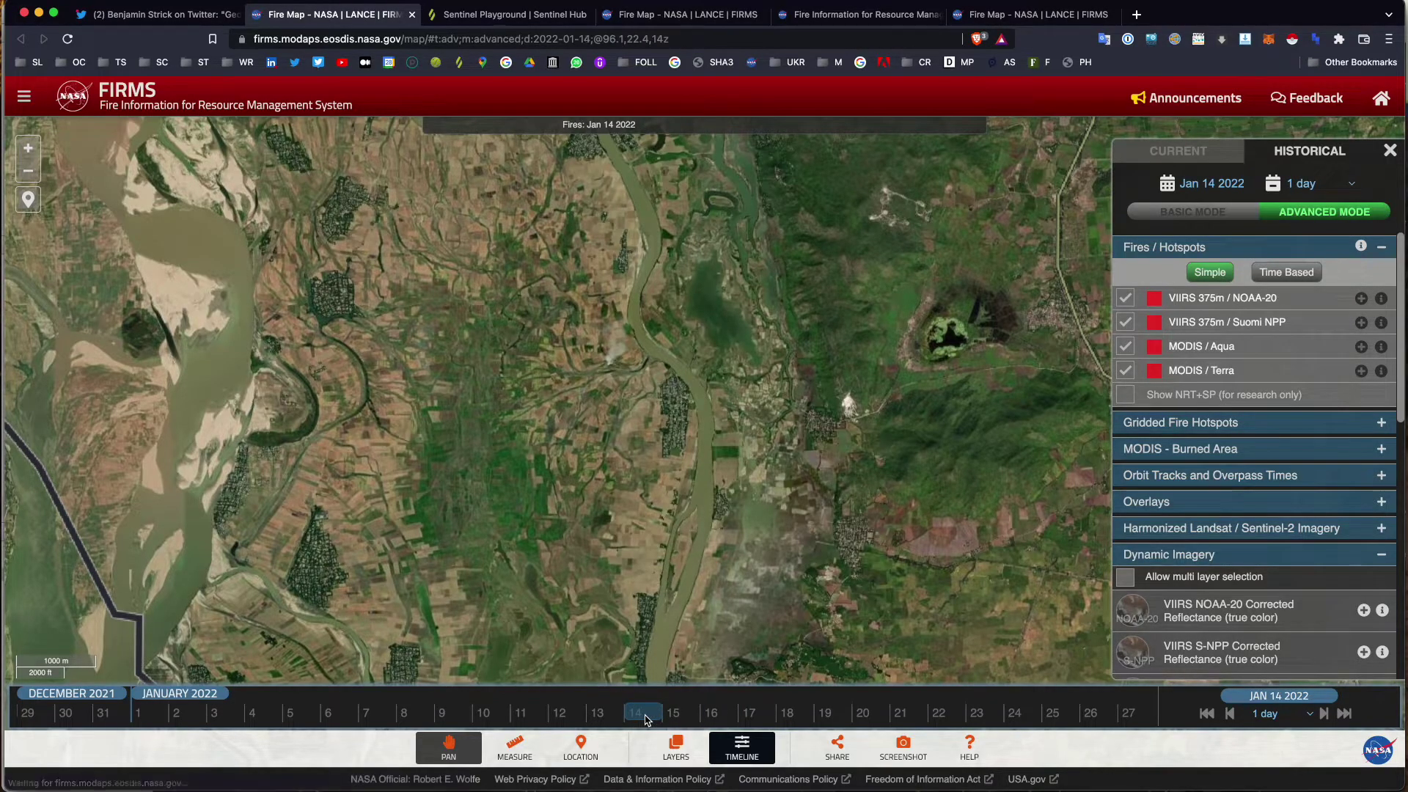
drag(655, 720, 606, 721)
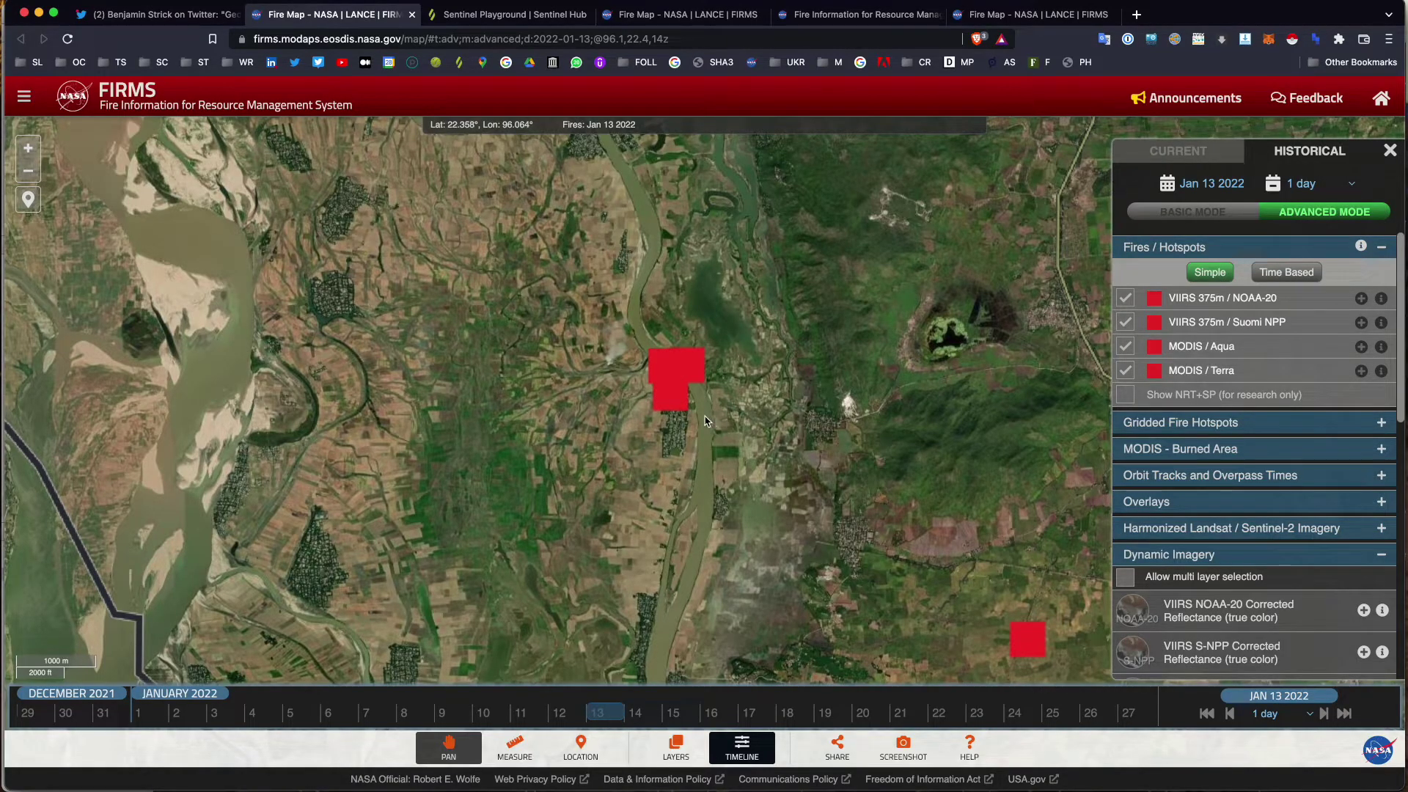
drag(705, 444, 710, 464)
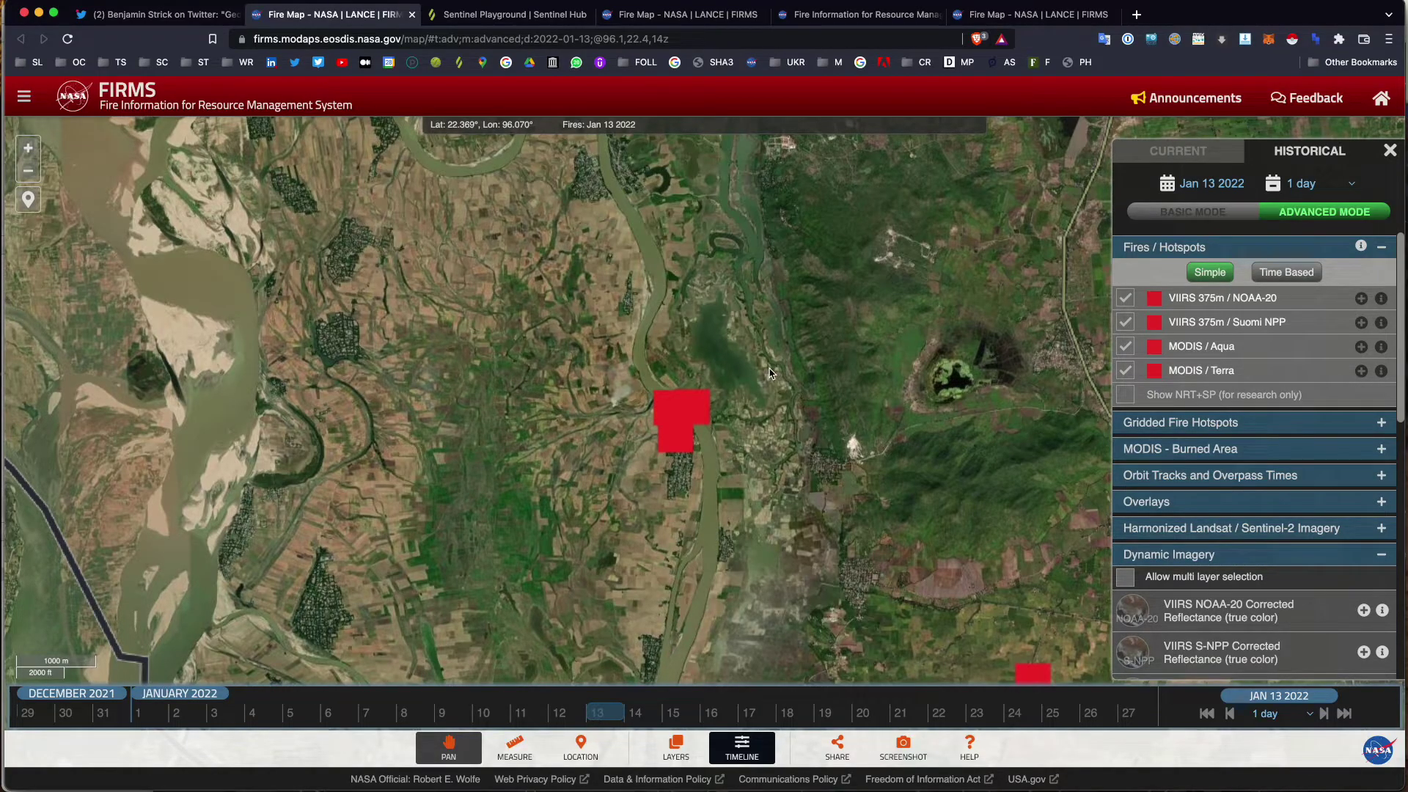
Step: Switch to the smoke video and advance it to 00:04 and 00:11 to examine the plumes, tree line and far riverbank
key(super+Tab)
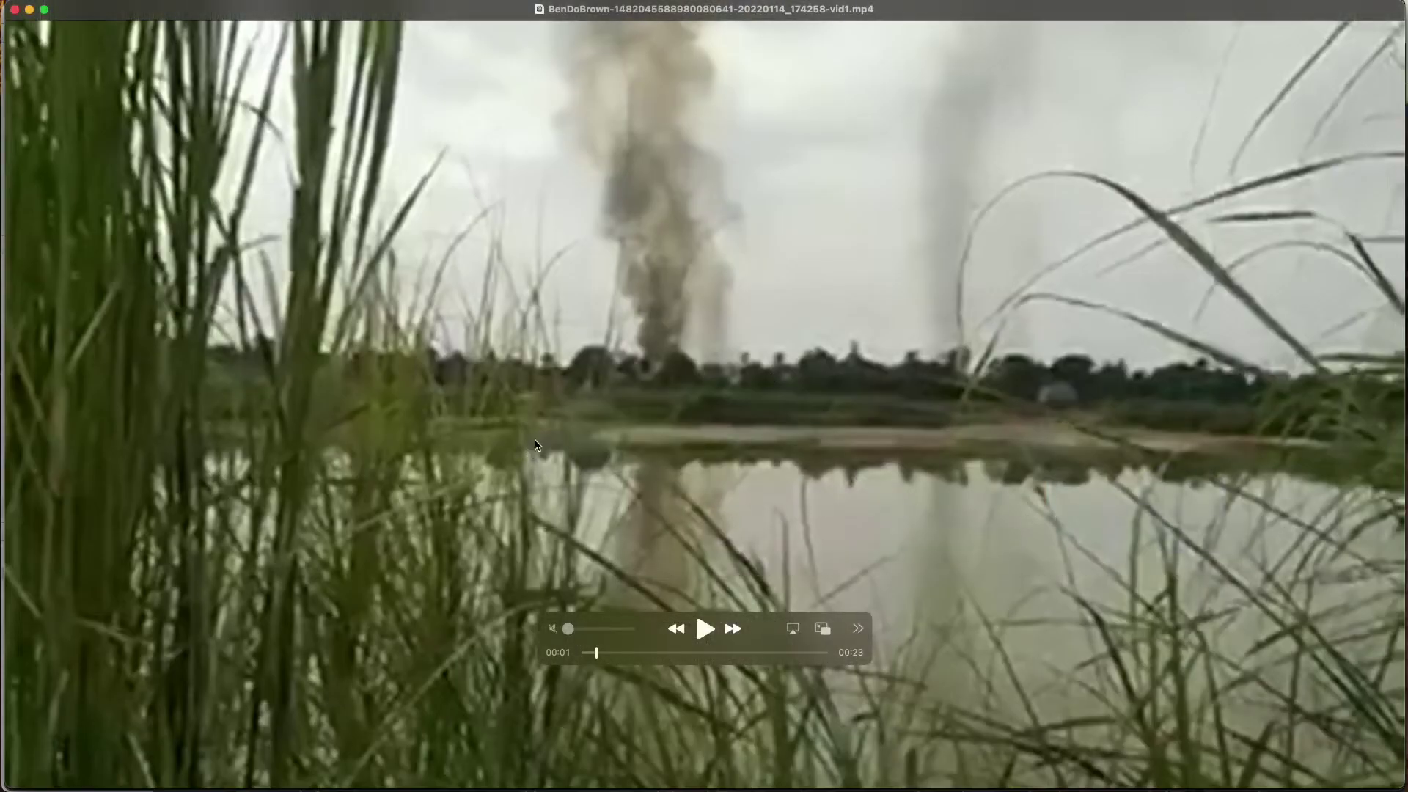
drag(595, 653, 624, 654)
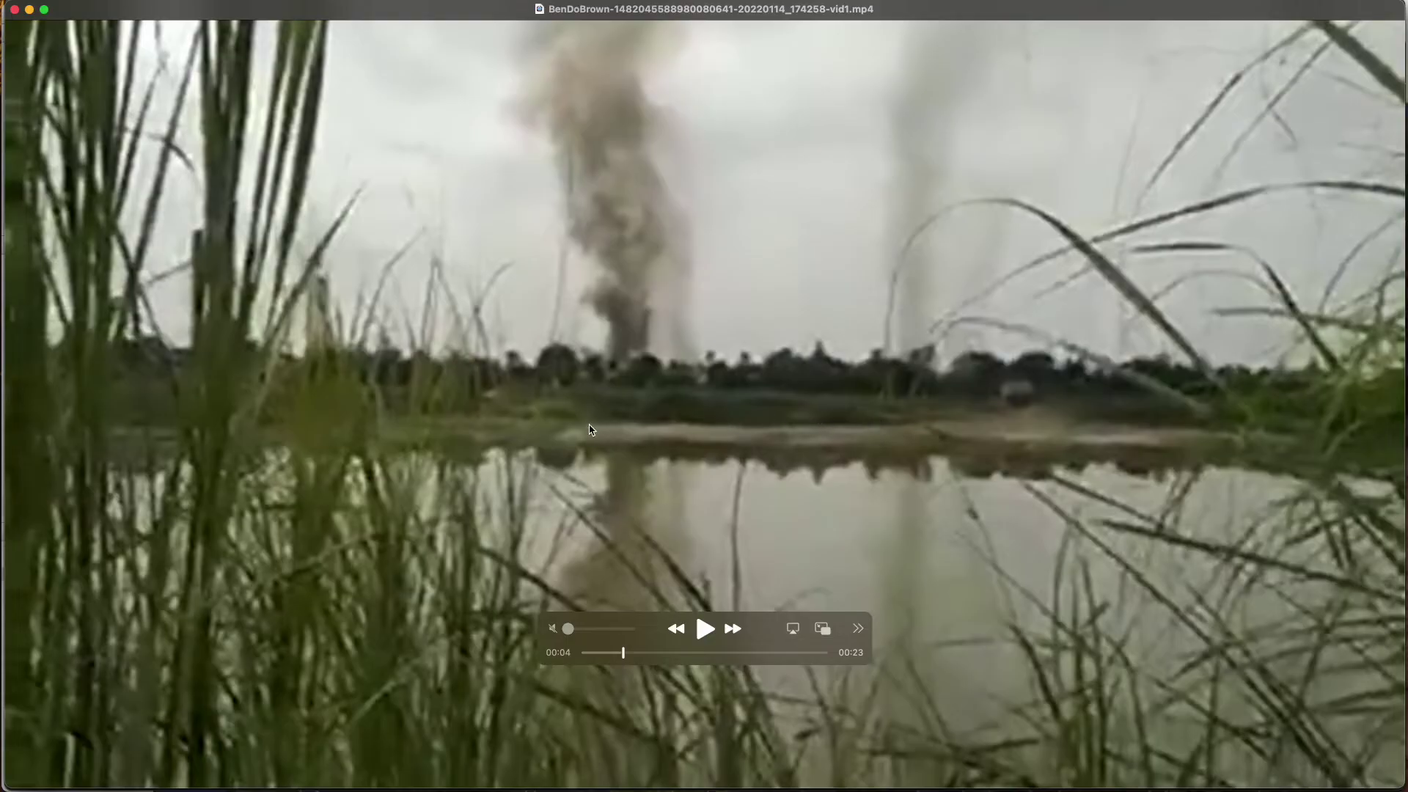
drag(624, 652, 694, 652)
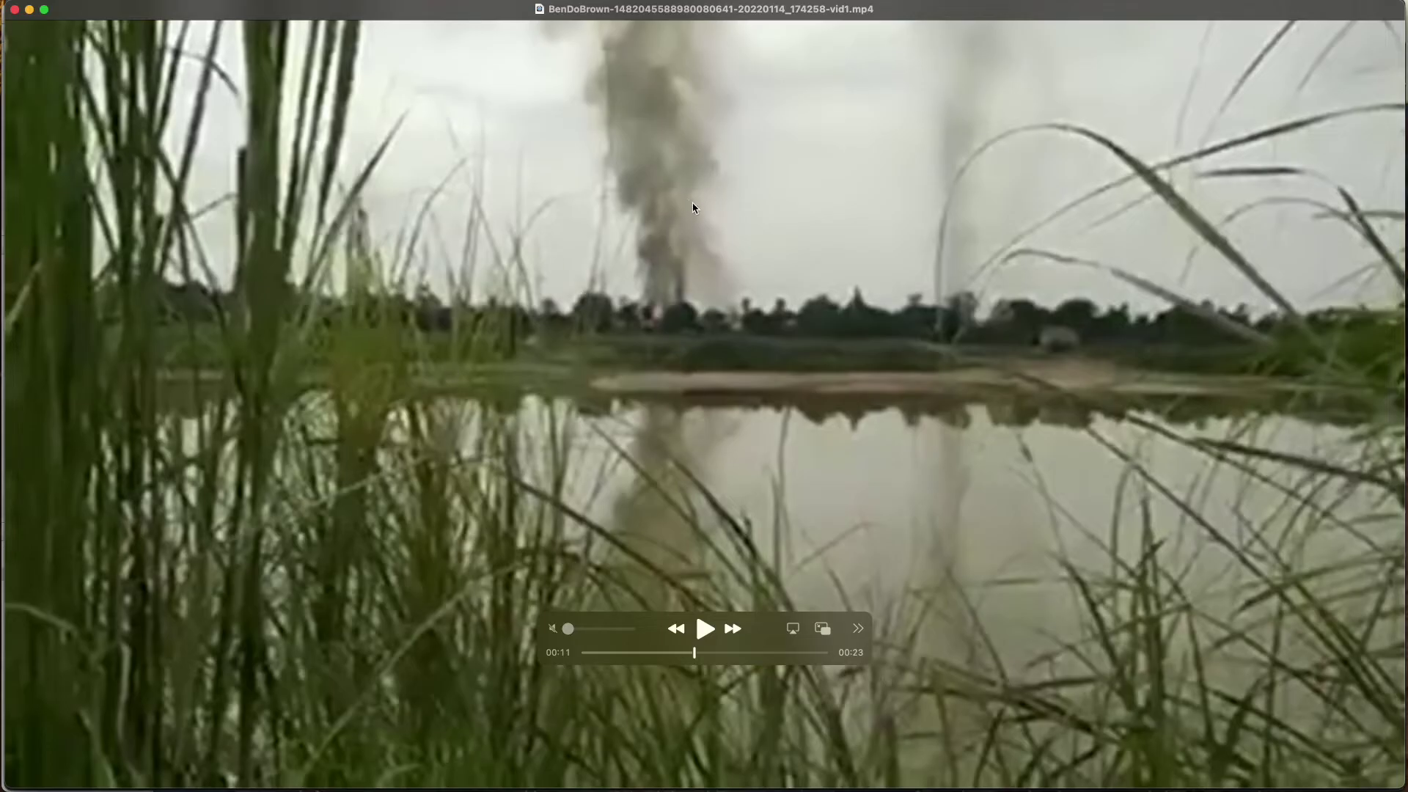
Step: Return to the FIRMS map and inspect the January 13 hotspot cluster beside the river for its coordinates
key(super+Tab)
key(super+Tab)
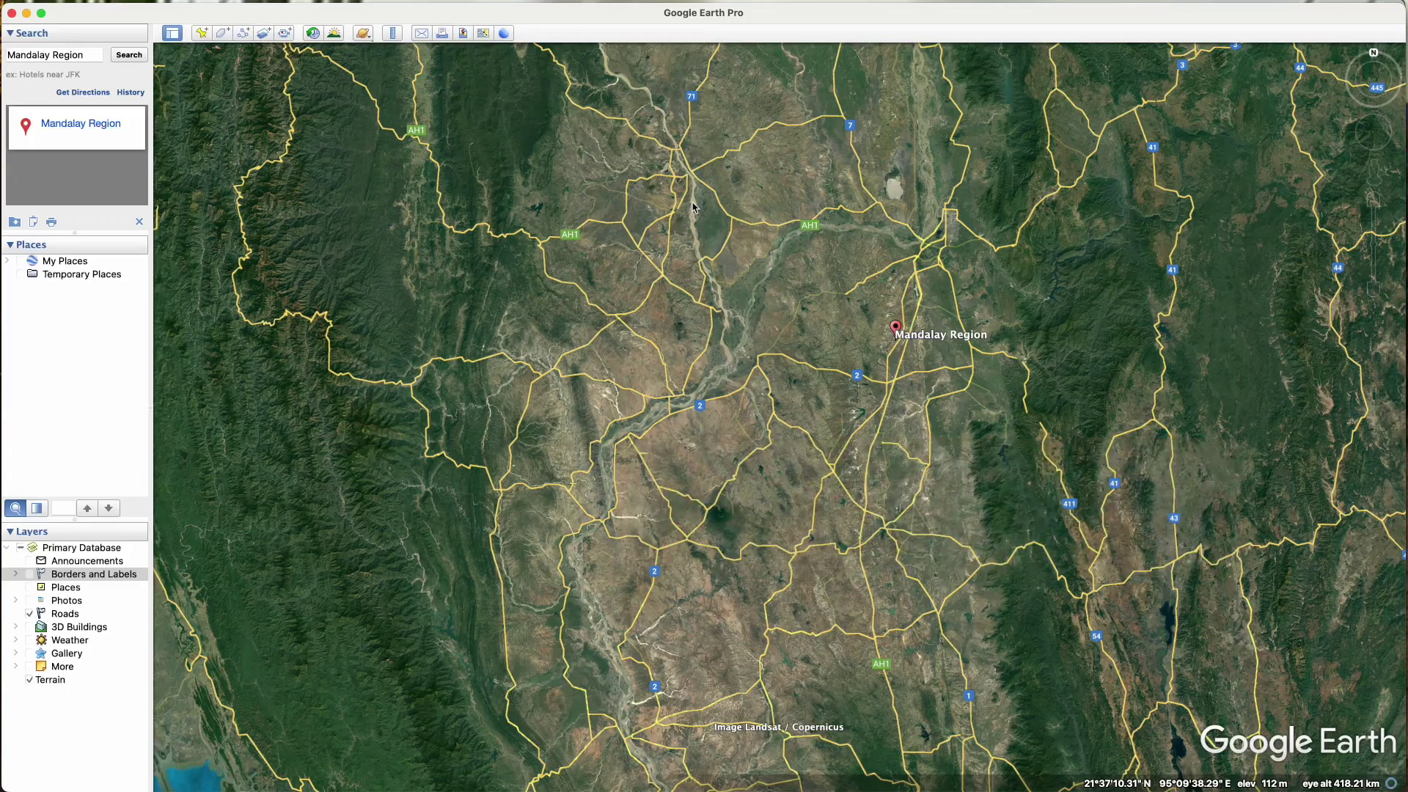
key(super+Tab)
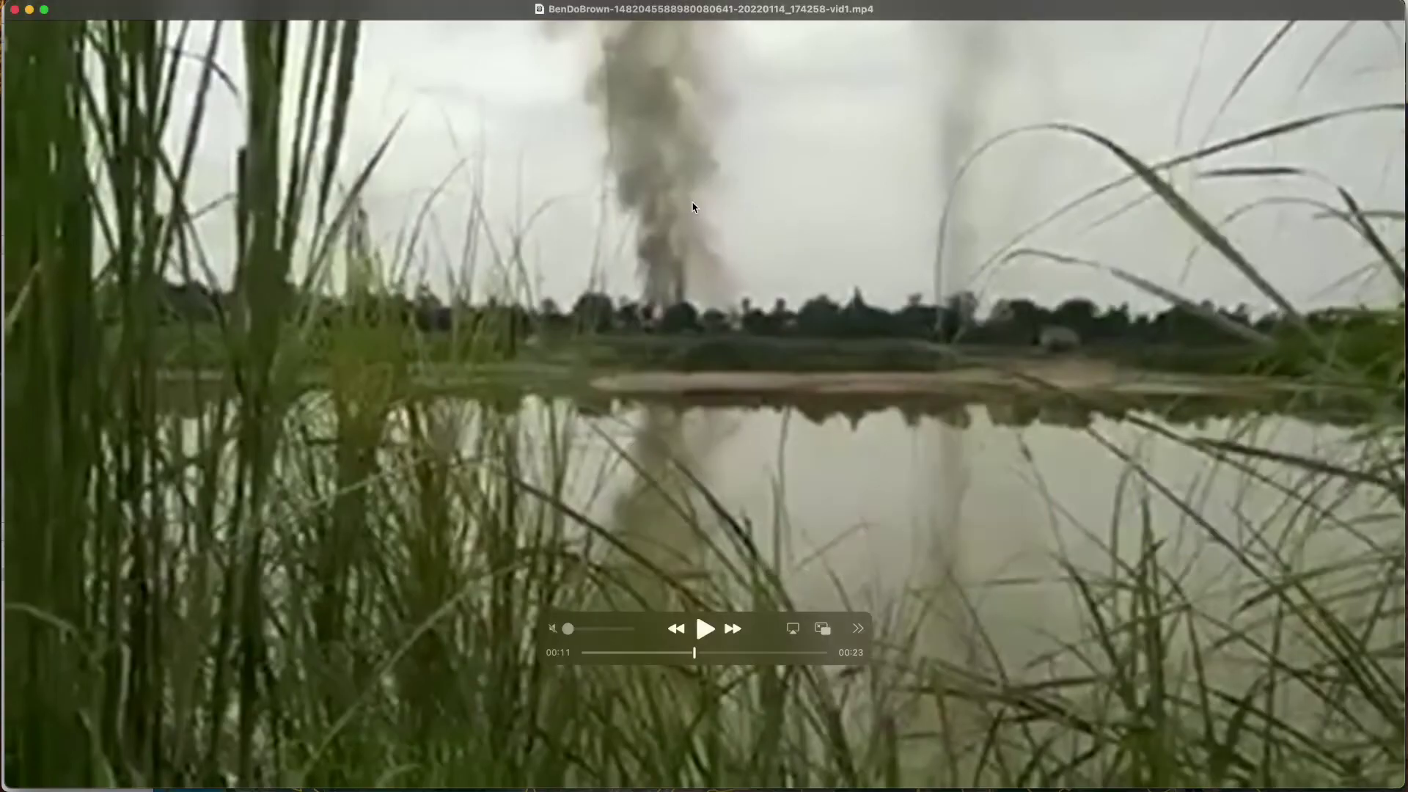
key(super+Tab)
key(super+Tab)
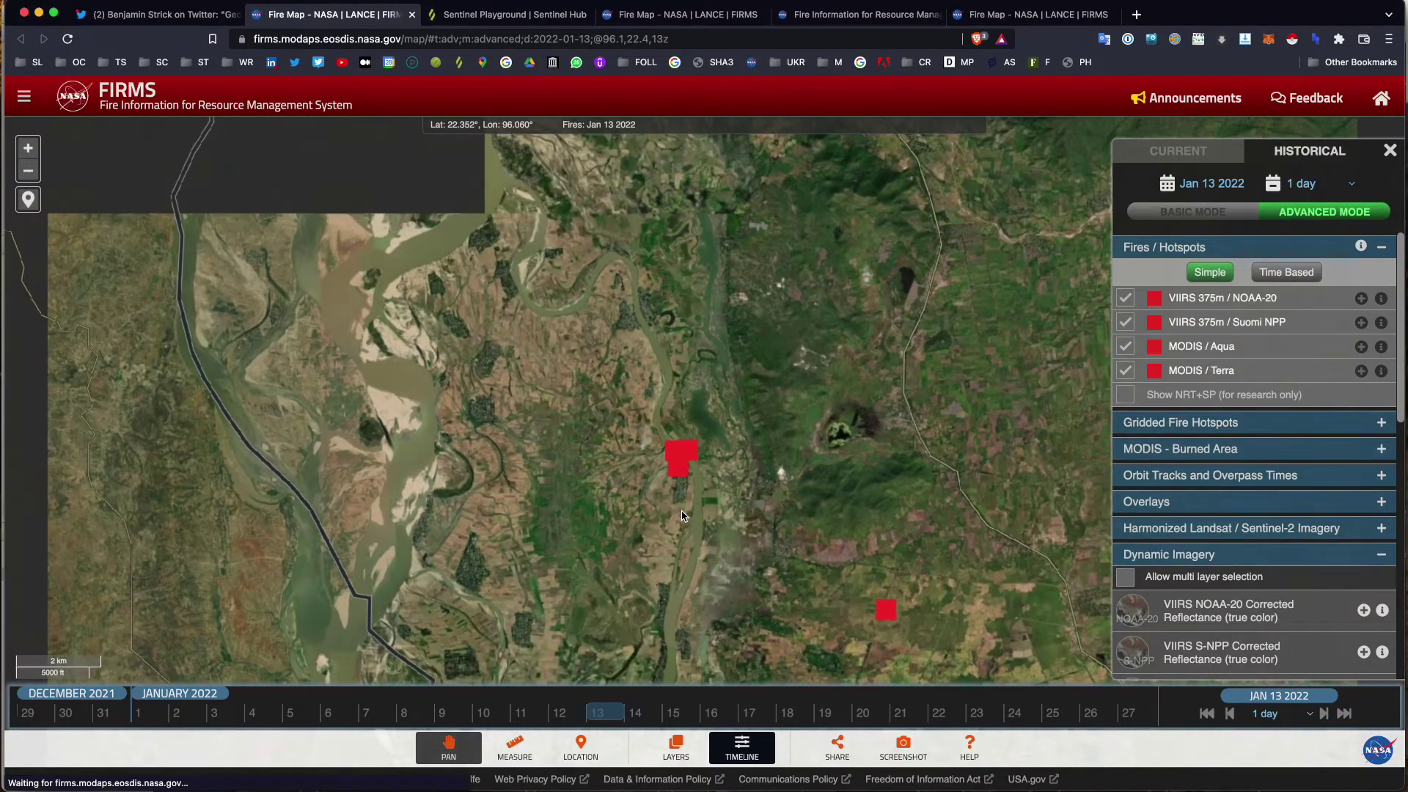
scroll(682, 515, down, 1)
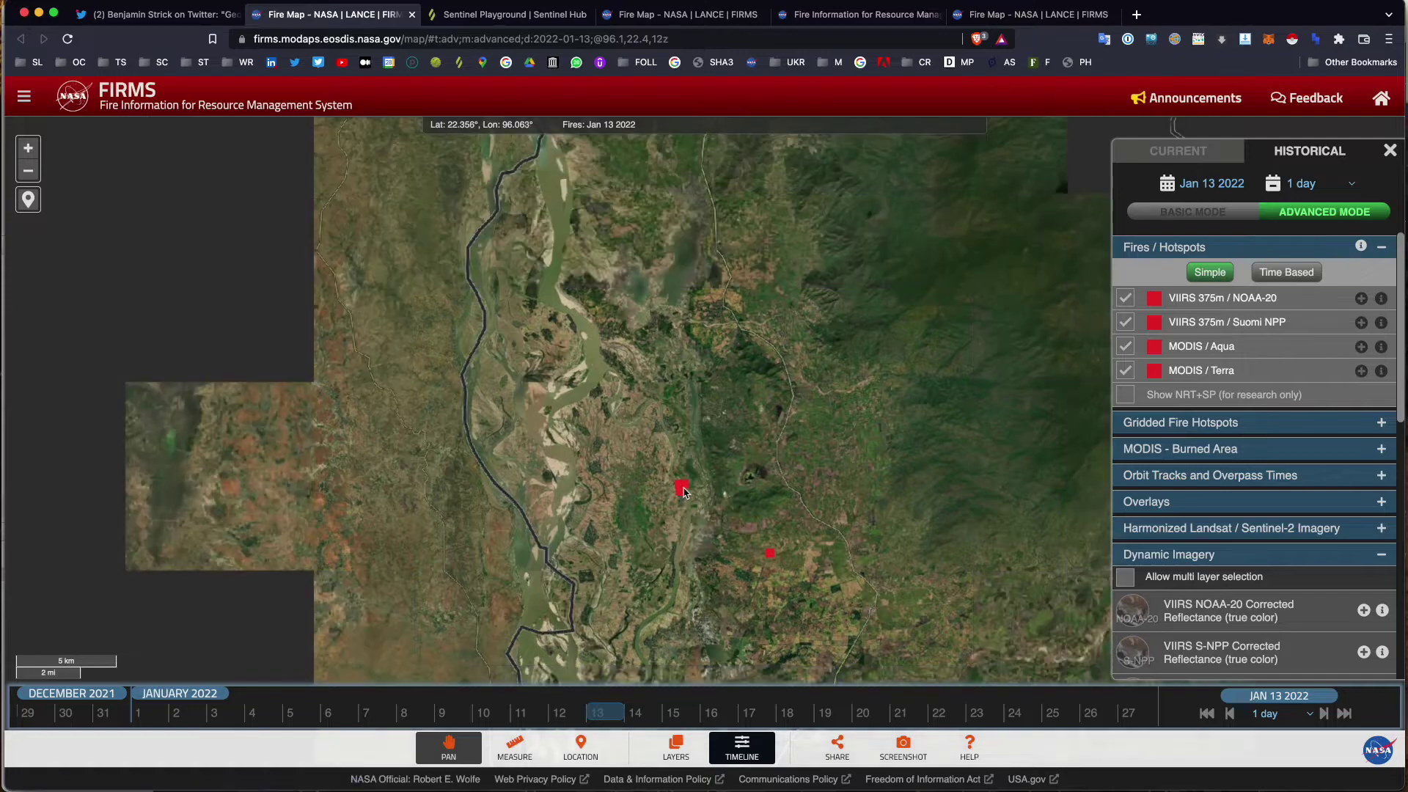
scroll(683, 490, up, 2)
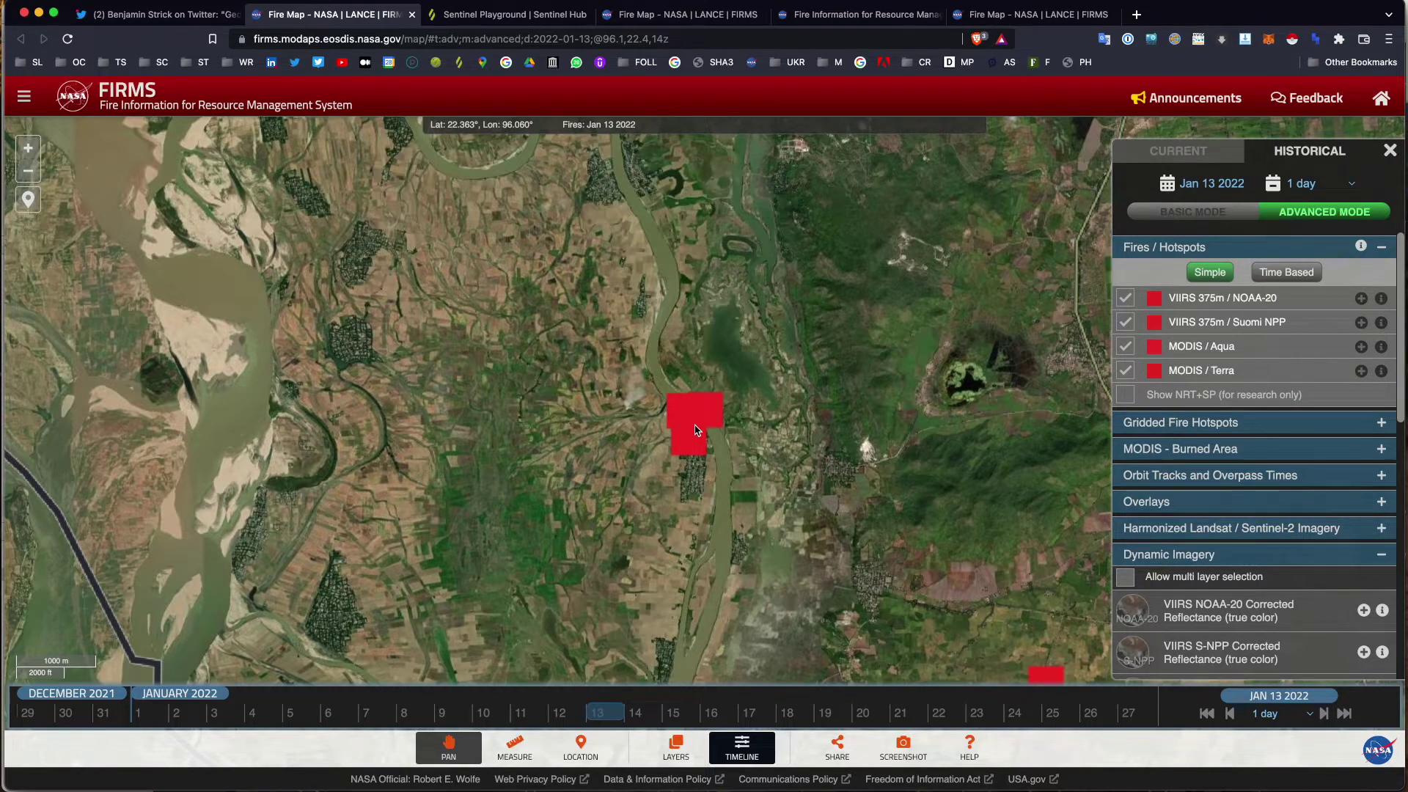
Step: Switch to Google Earth Pro and search for the coordinates 22.36, 96.06
key(super+Tab)
key(Tab)
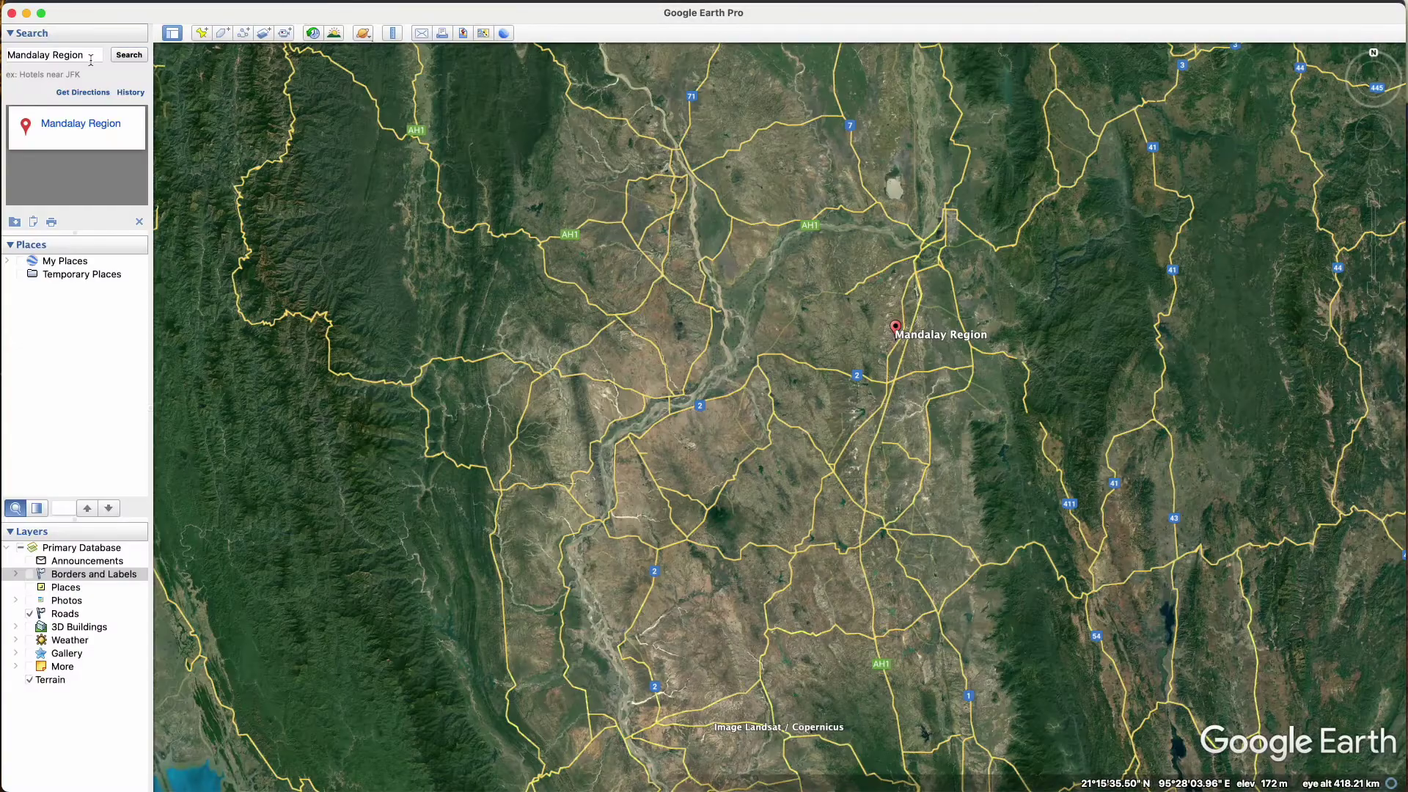
triple_click(90, 59)
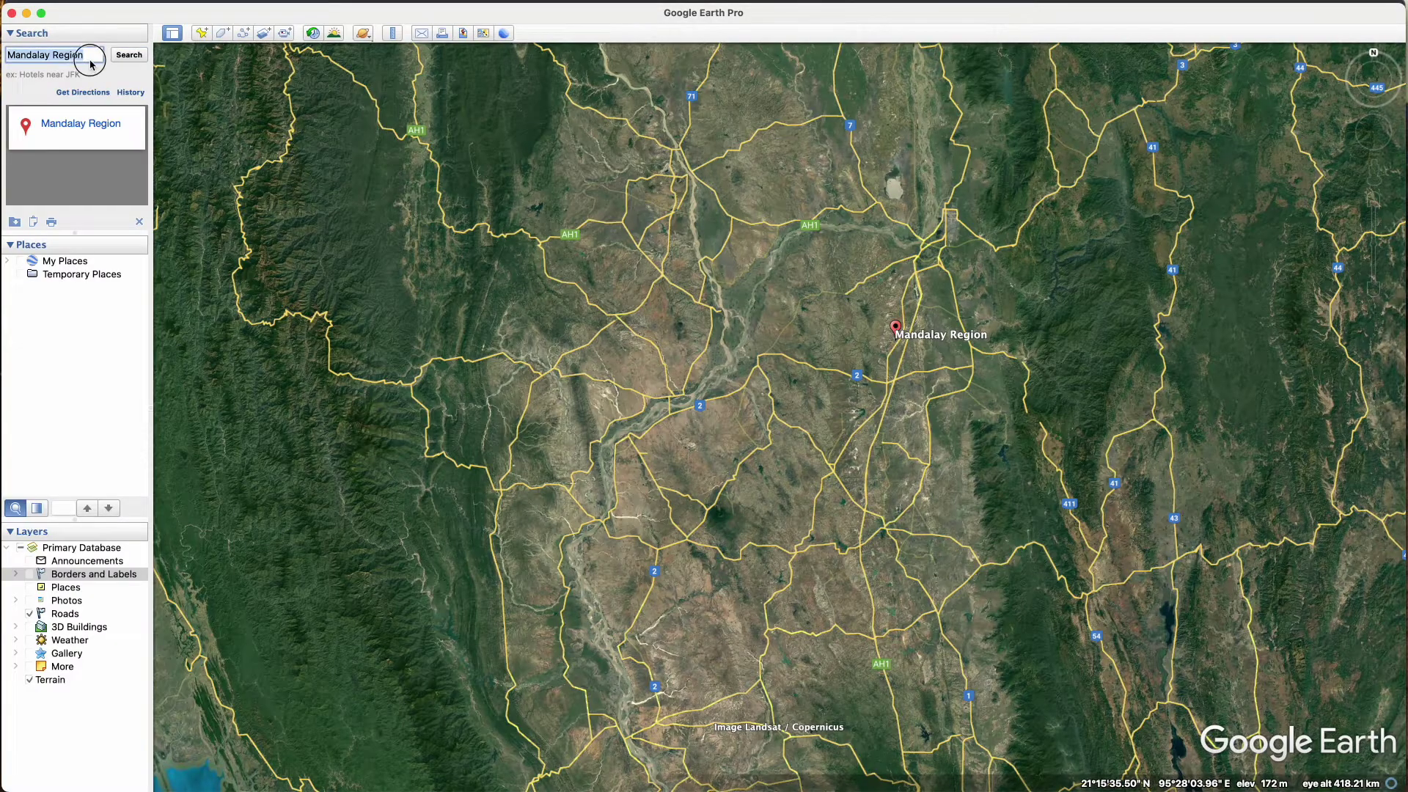
text(22.36, 96.06)
key(Return)
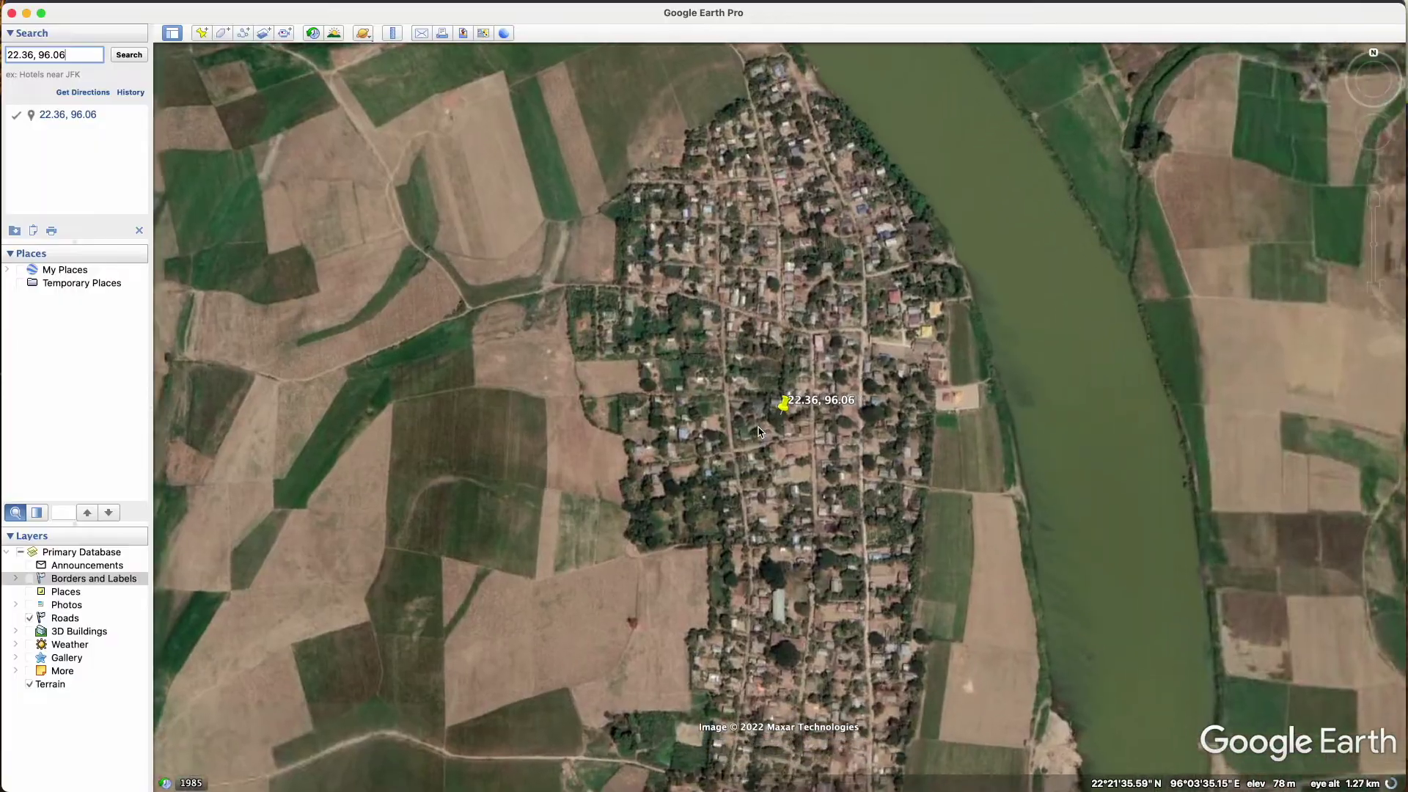
Step: Check the searched location against the FIRMS hotspots and hide the Roads layer over the village in Google Earth Pro
key(super+Tab)
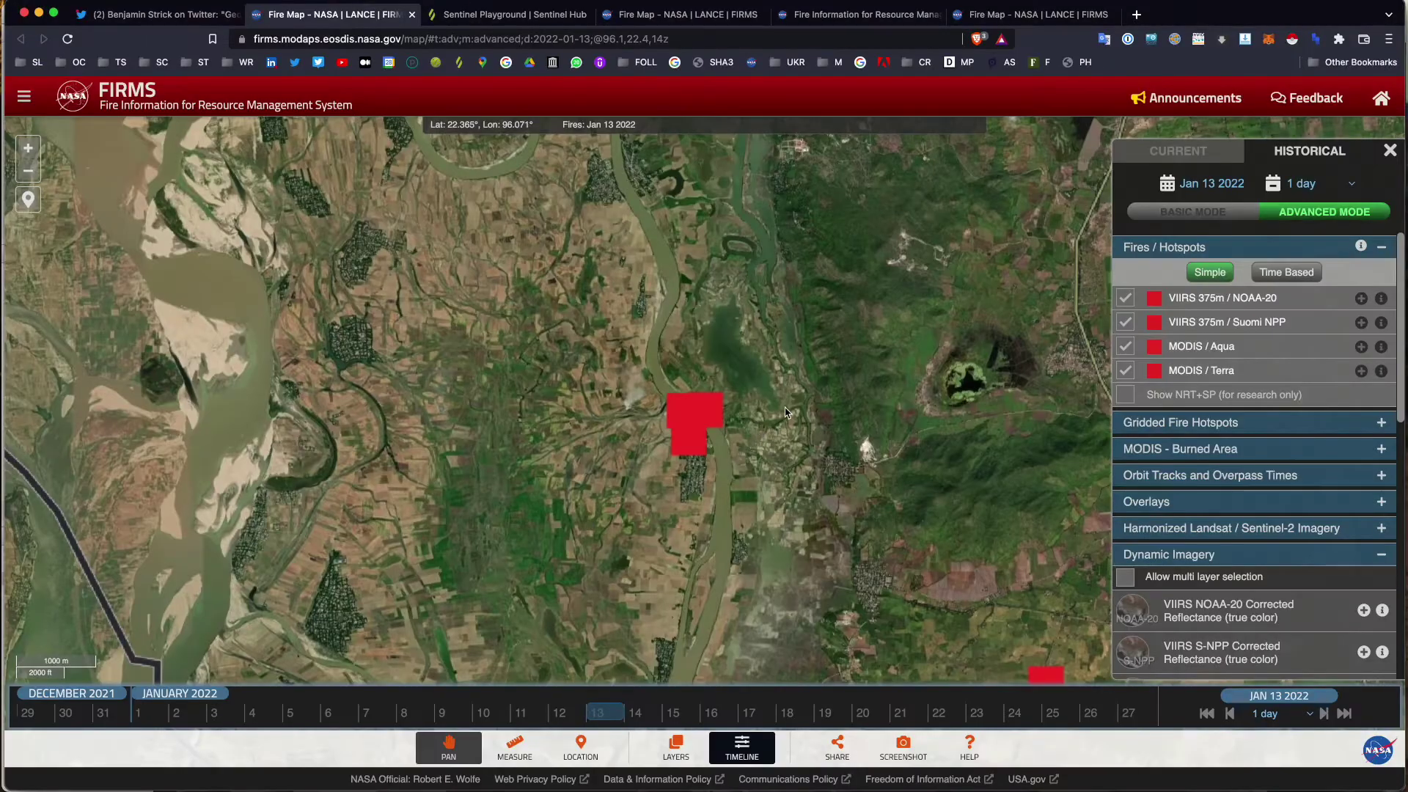
key(super+Tab)
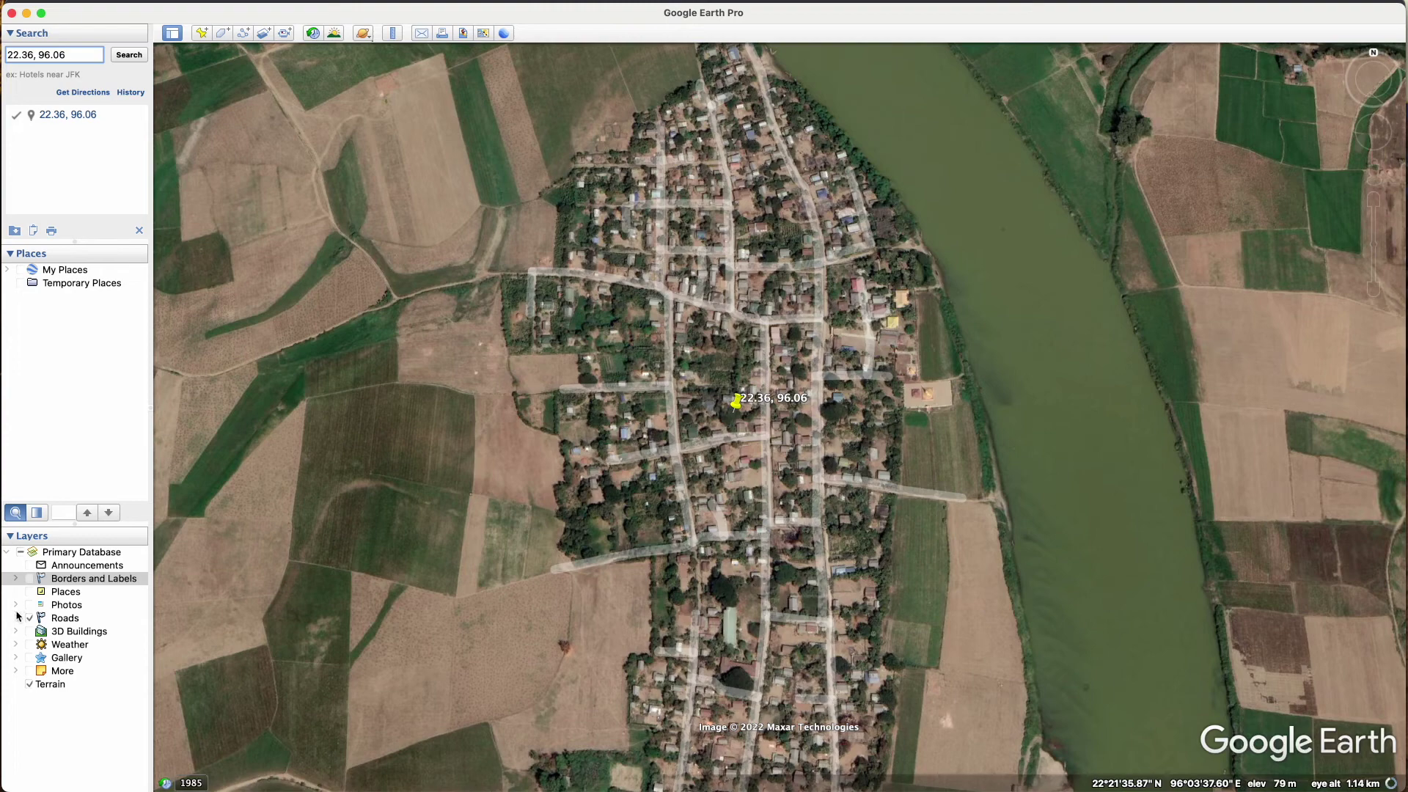
click(29, 618)
double_click(868, 418)
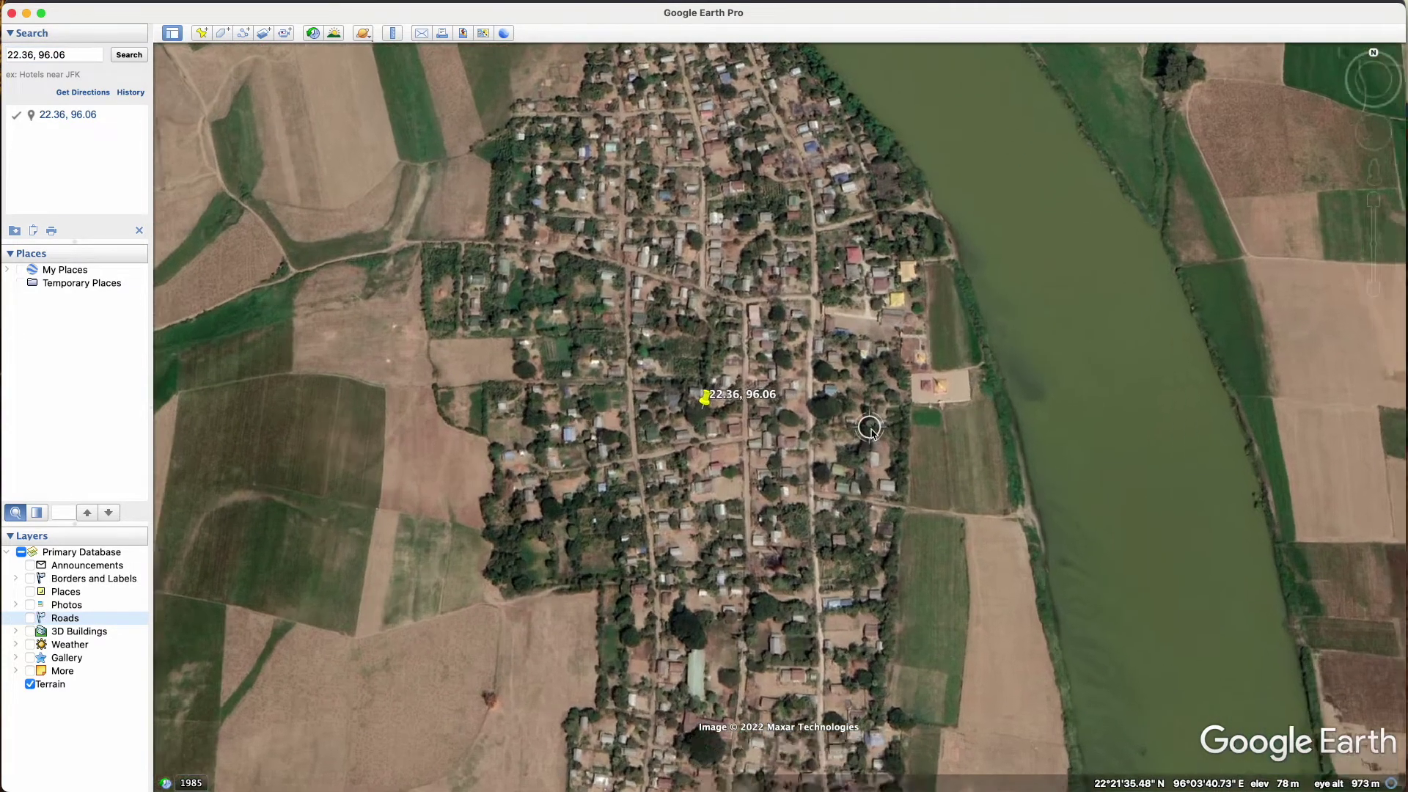
scroll(561, 277, down, 3)
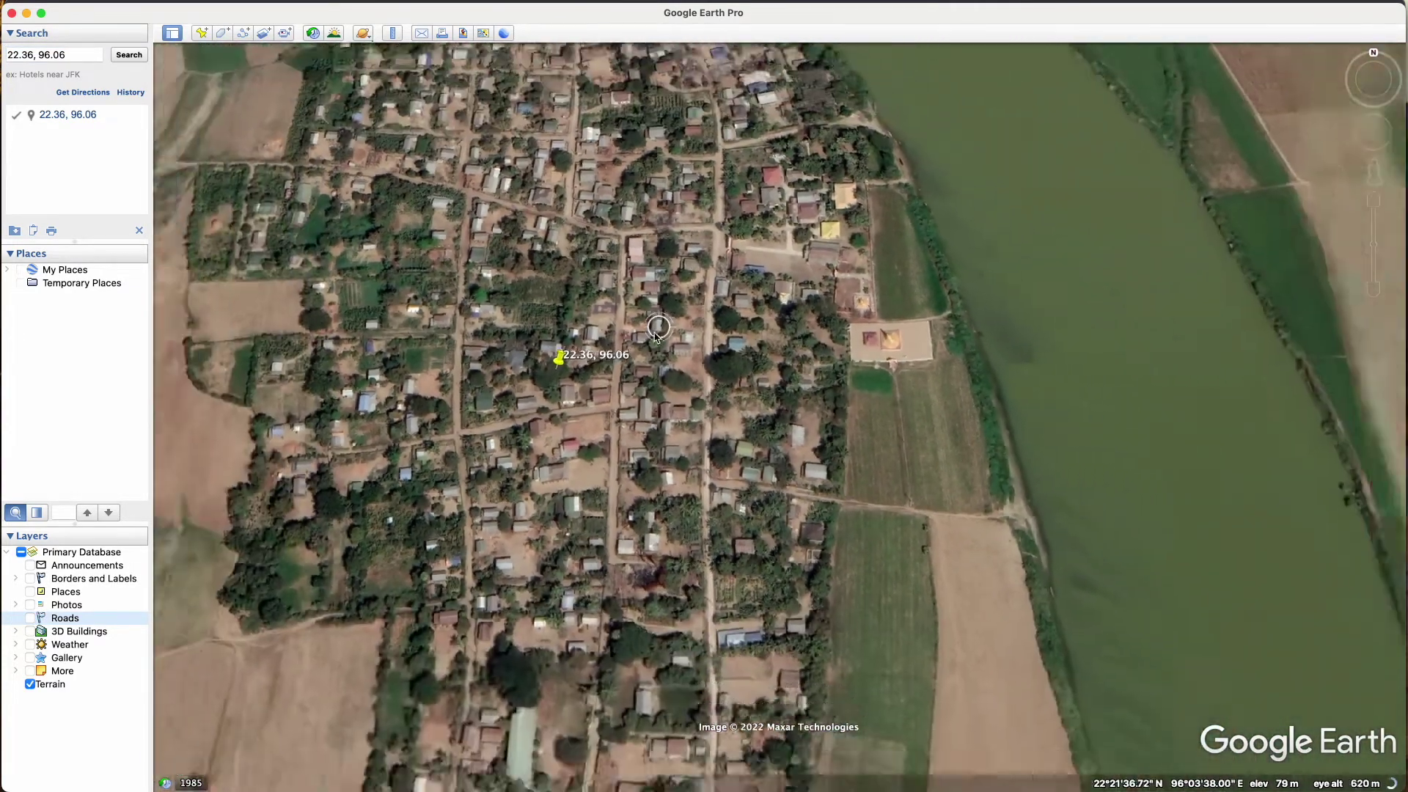
Step: Turn on historical imagery for the village and narrow its time range to 2021–2022
click(306, 34)
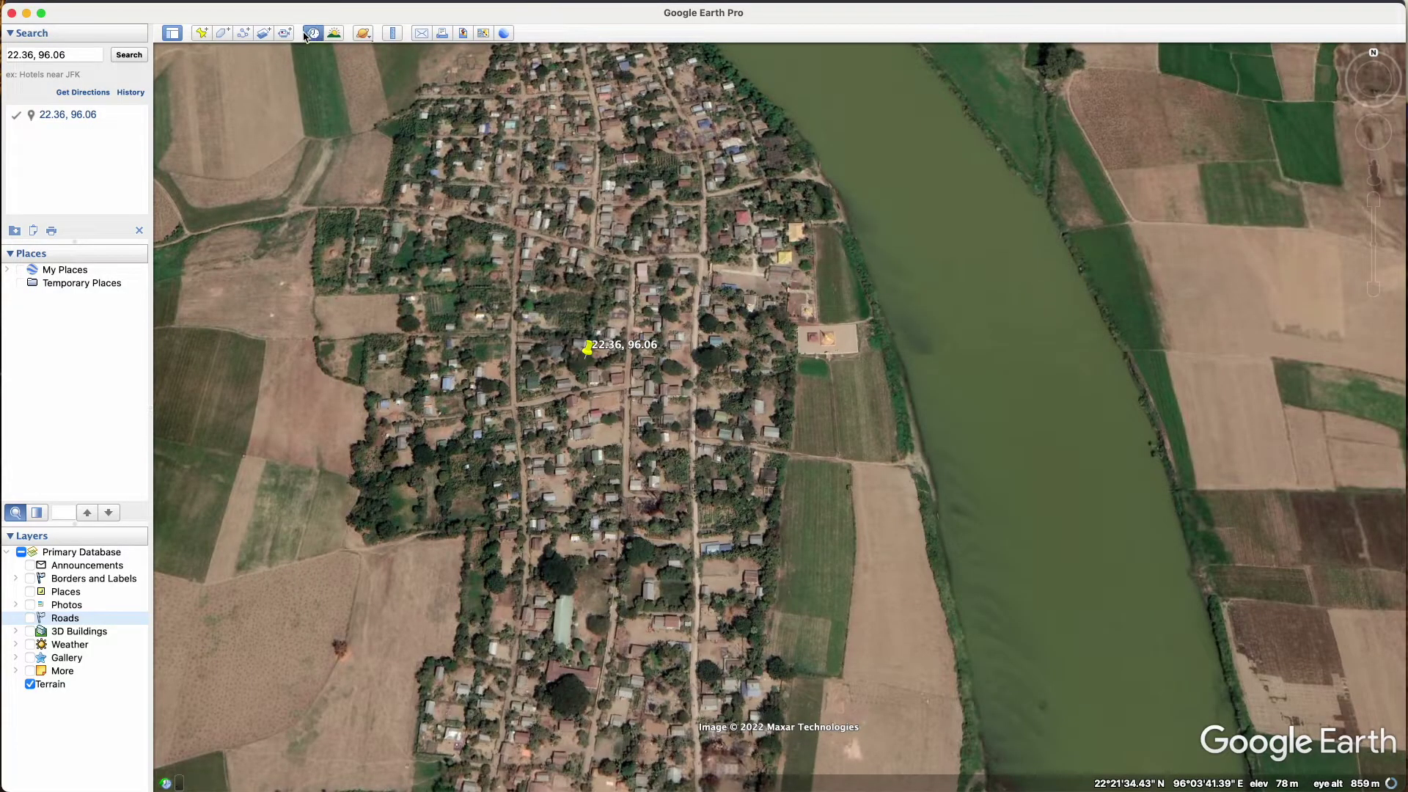
click(195, 56)
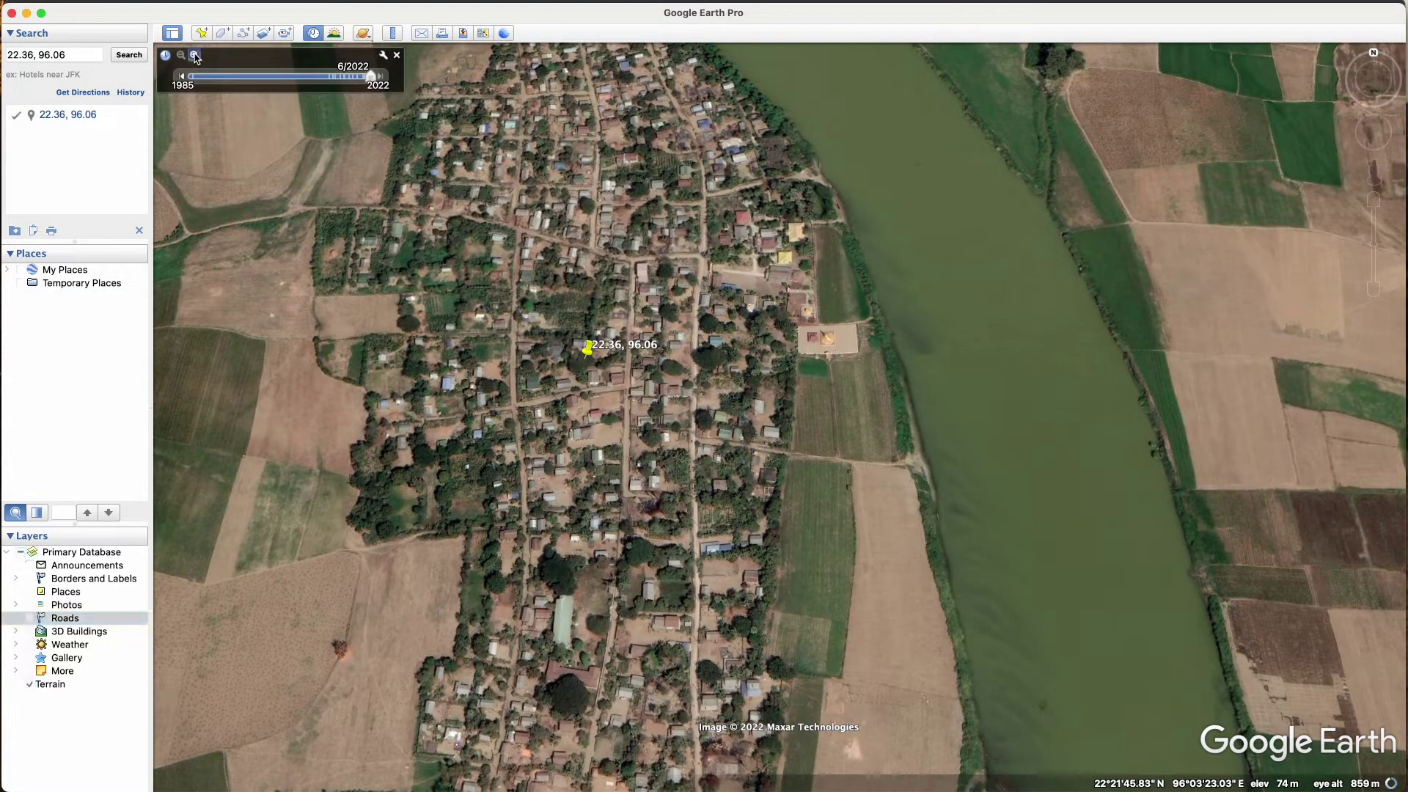
click(196, 56)
click(182, 77)
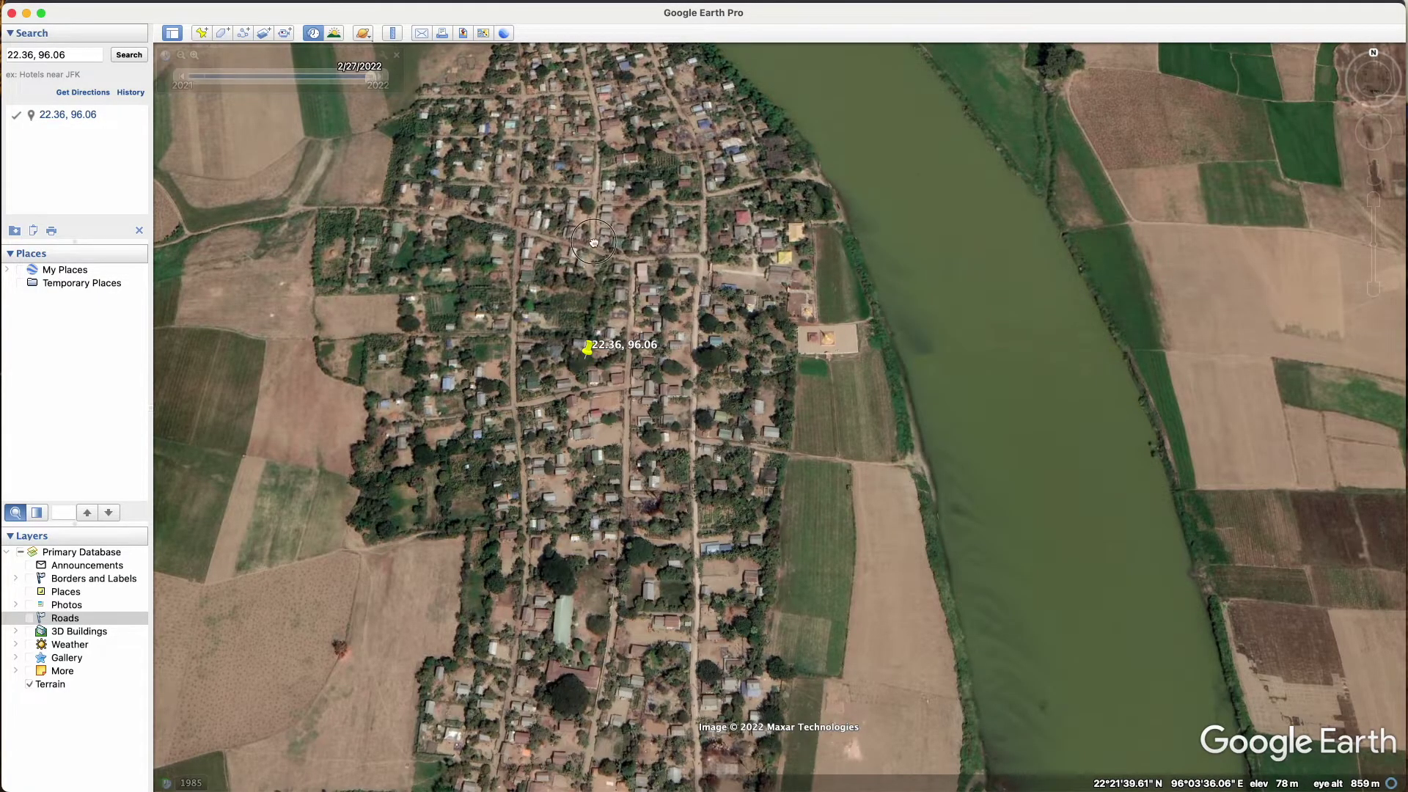
drag(586, 233, 664, 270)
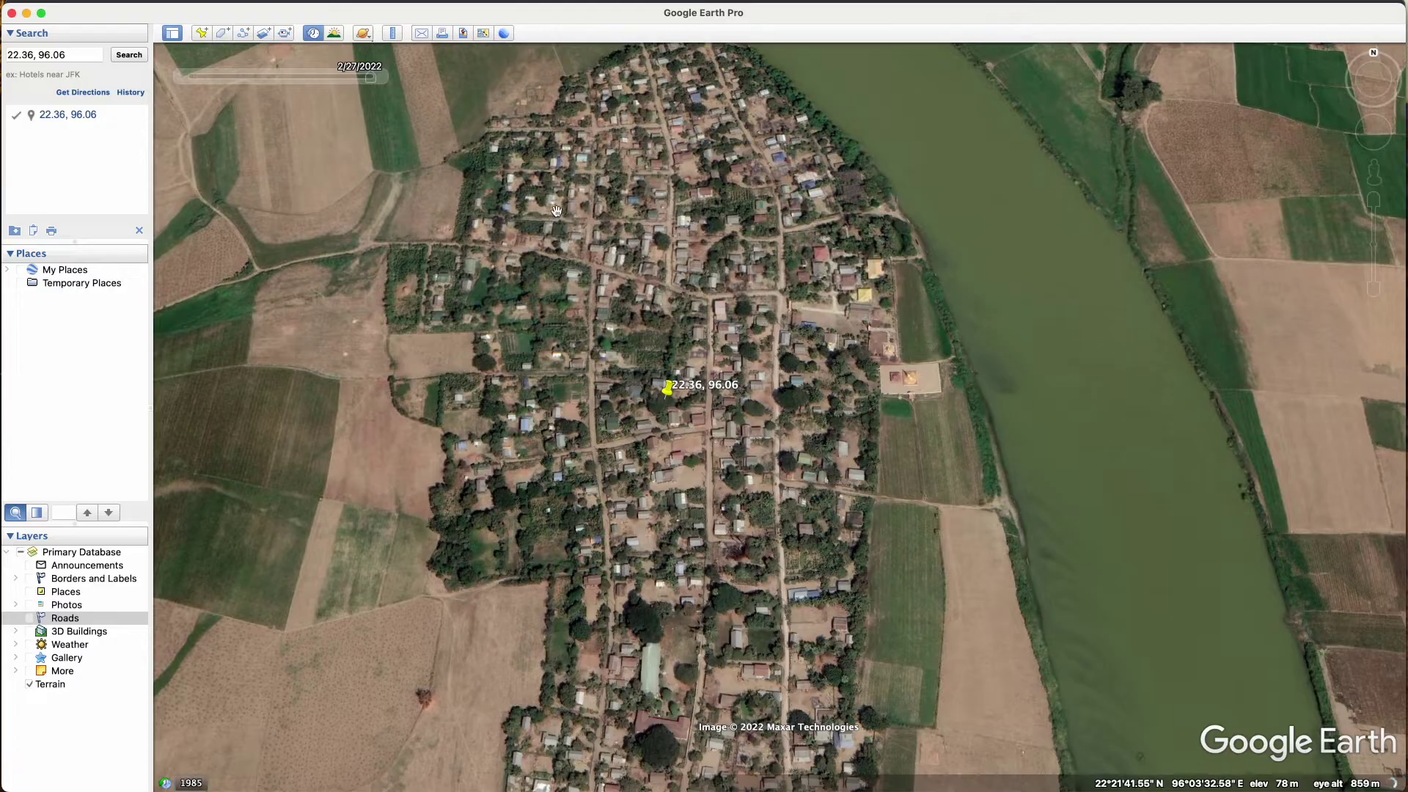
Step: Compare the village's 3/23/2021 satellite imagery with the 2/27/2022 imagery
mouse_move(355, 70)
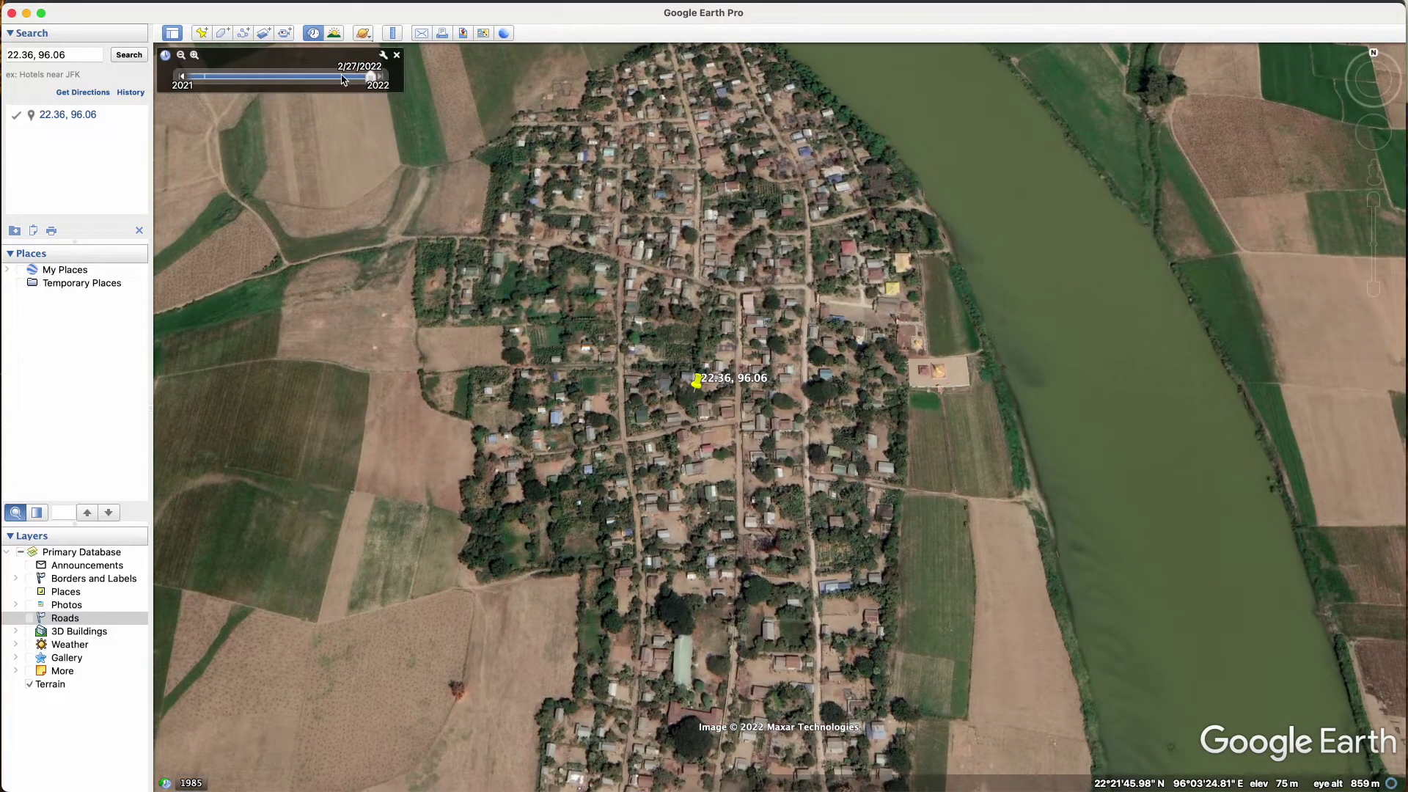
click(344, 77)
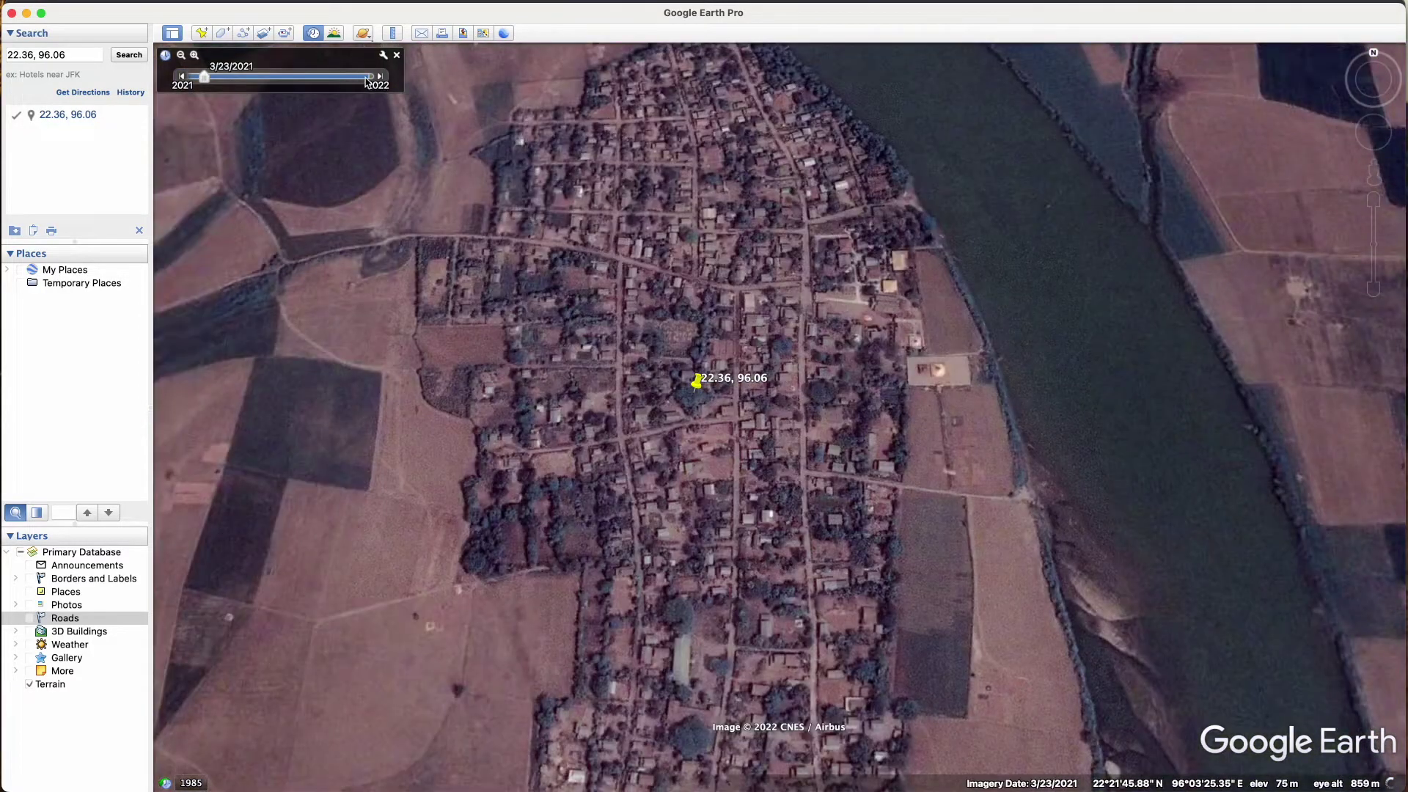
click(377, 77)
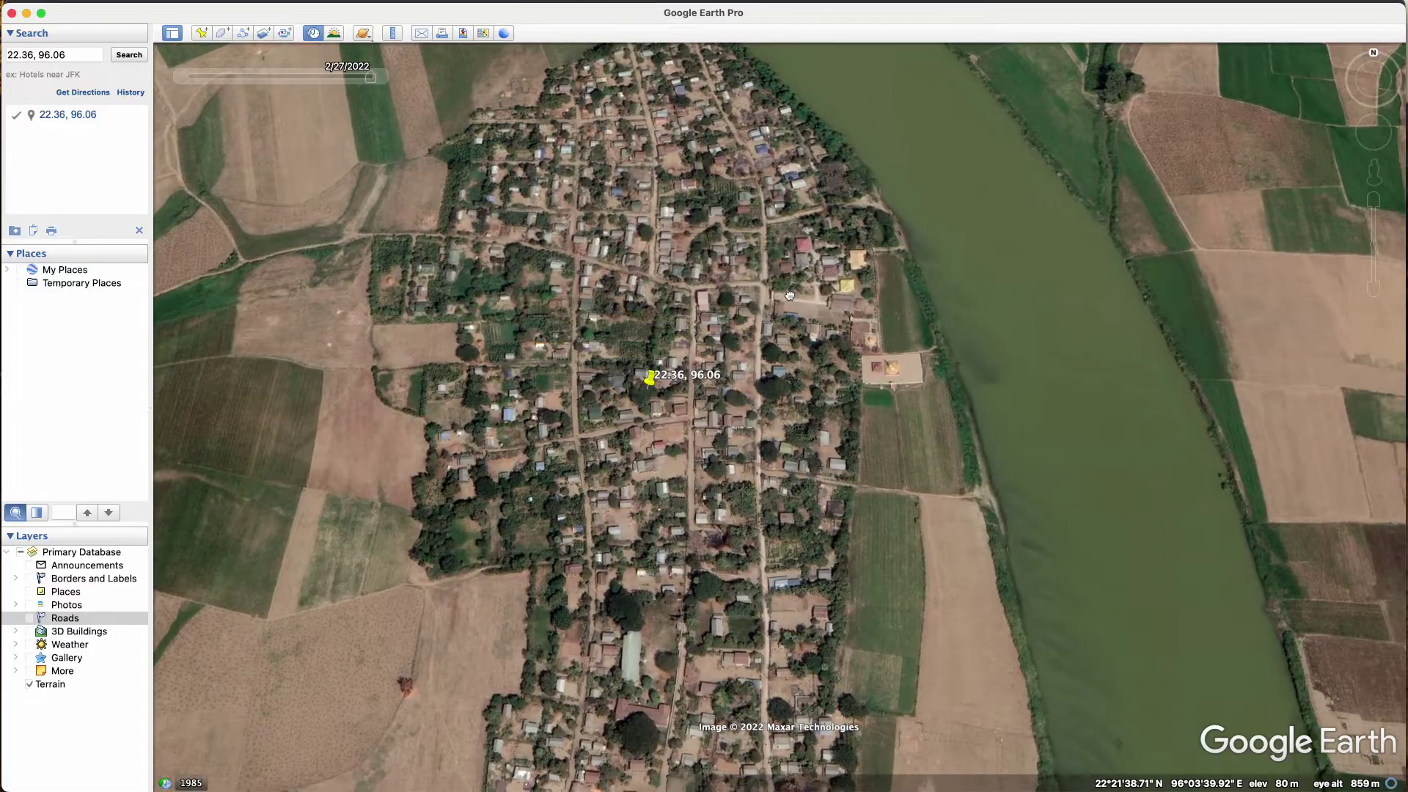
Step: Recheck the FIRMS hotspots, then orient the Google Earth Pro view across the river toward the village and its sandy bank
key(super+Tab)
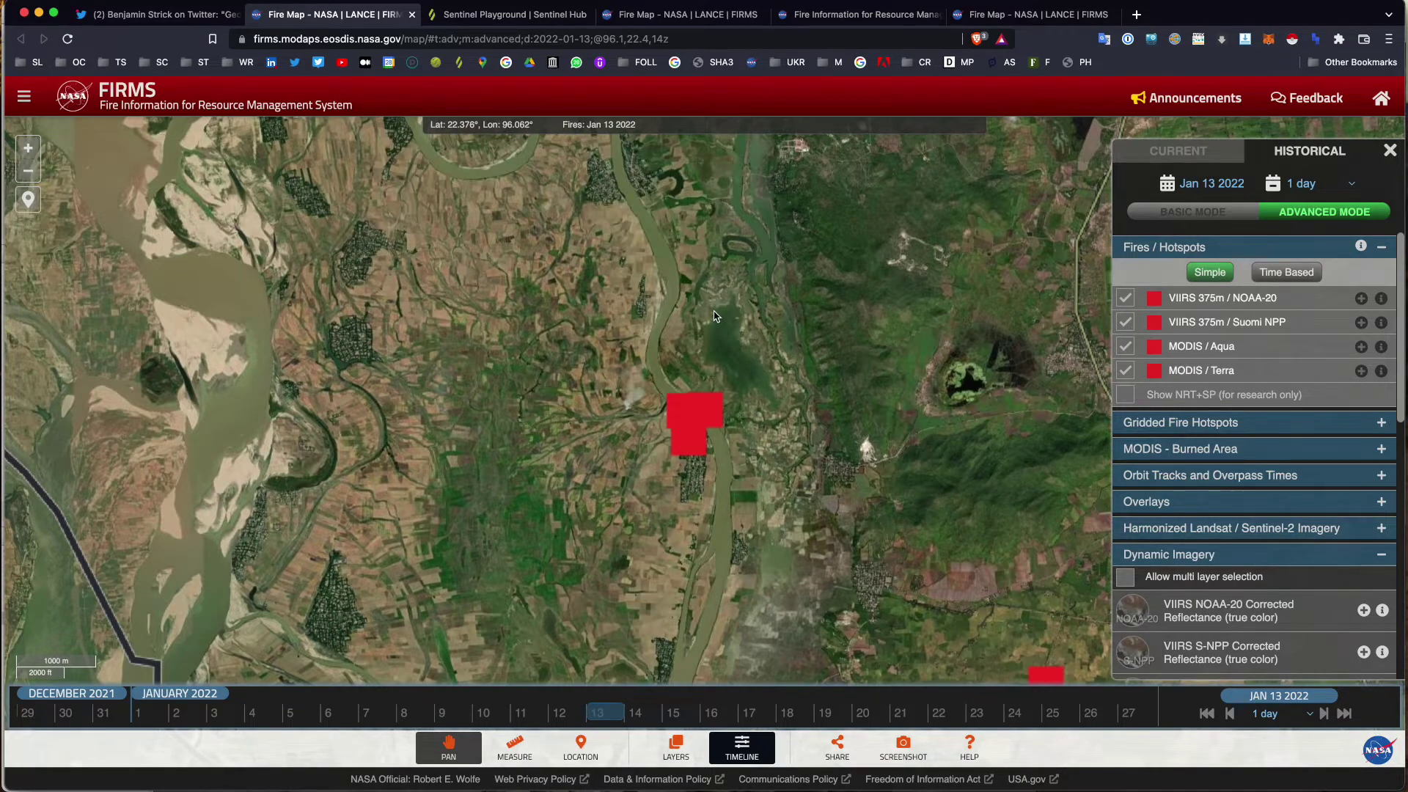
key(super+Tab)
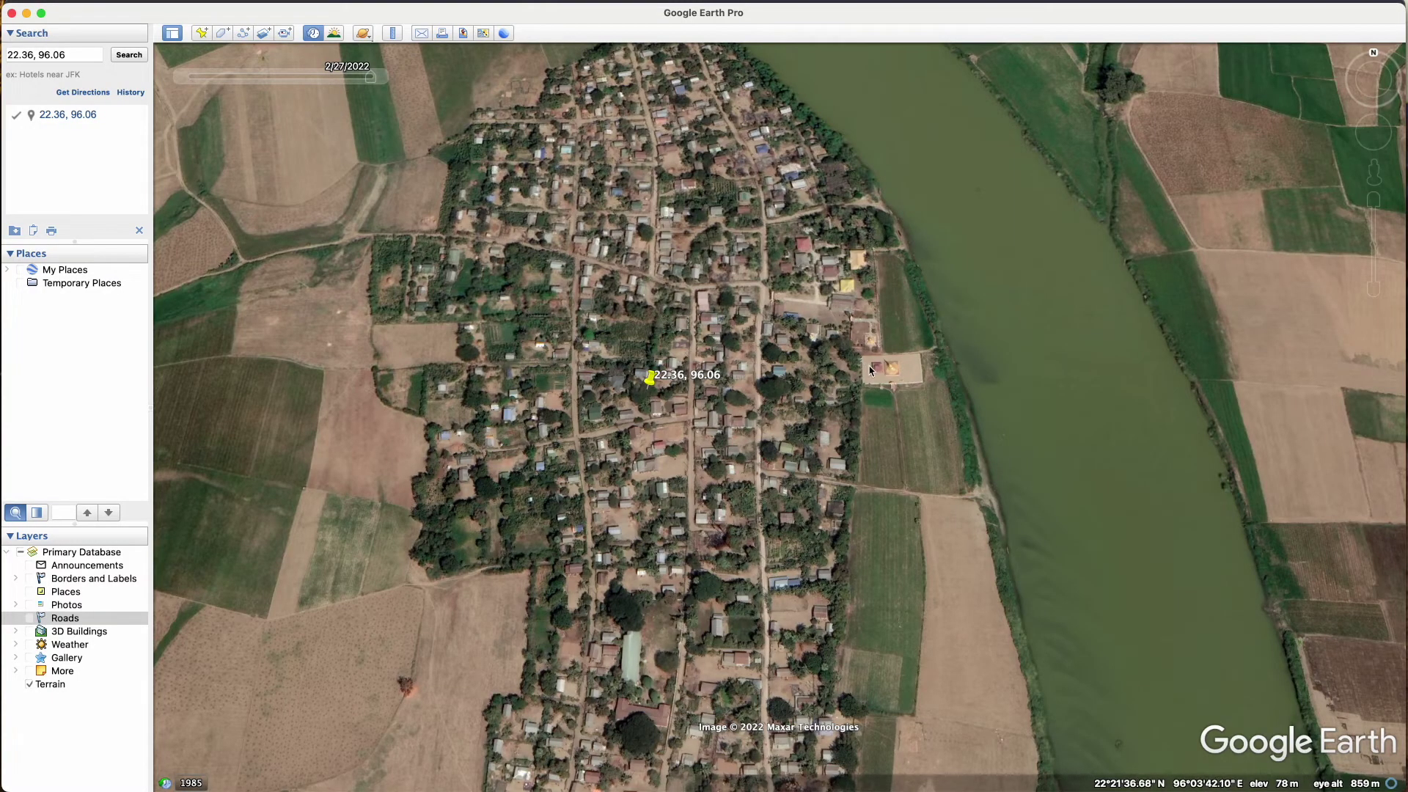
drag(870, 368, 385, 291)
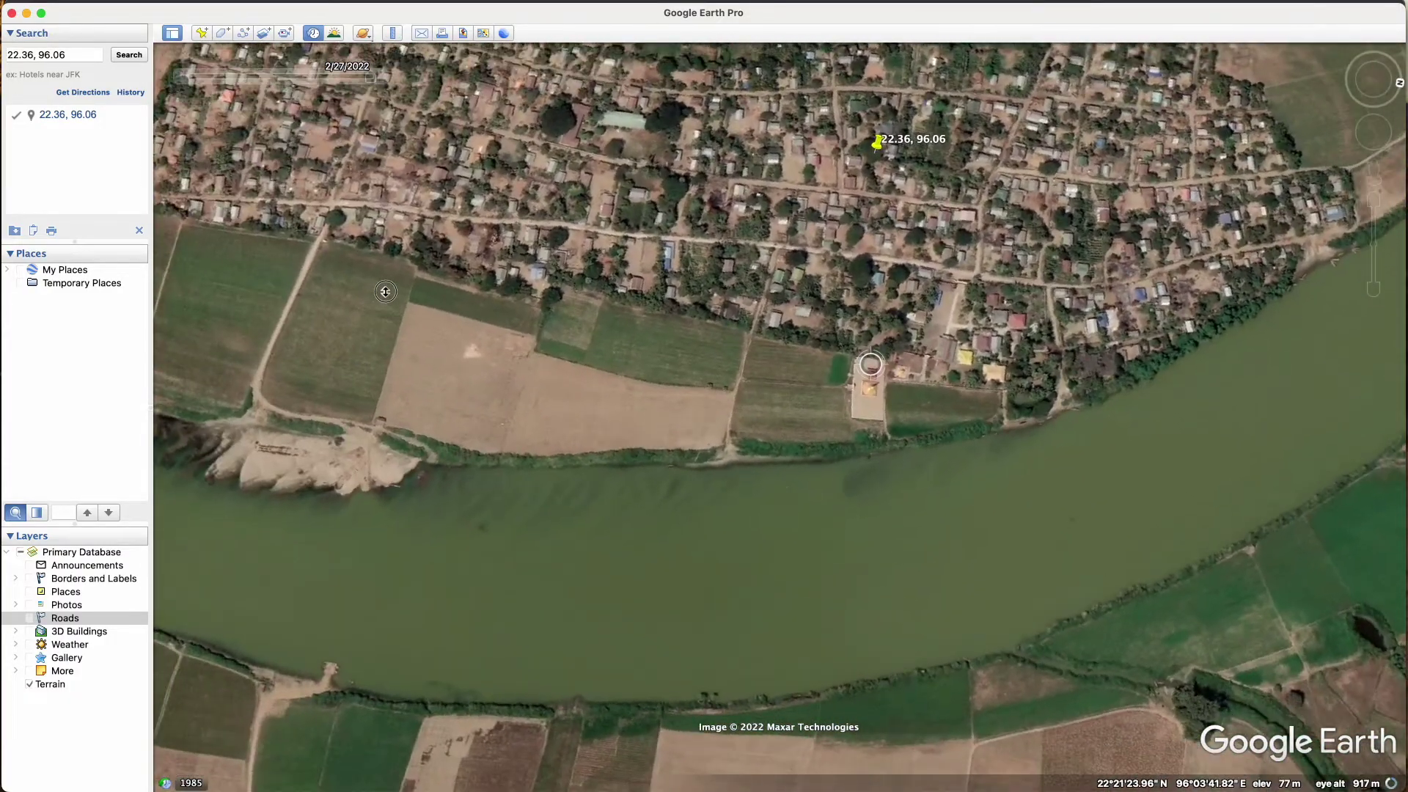
drag(543, 353, 963, 267)
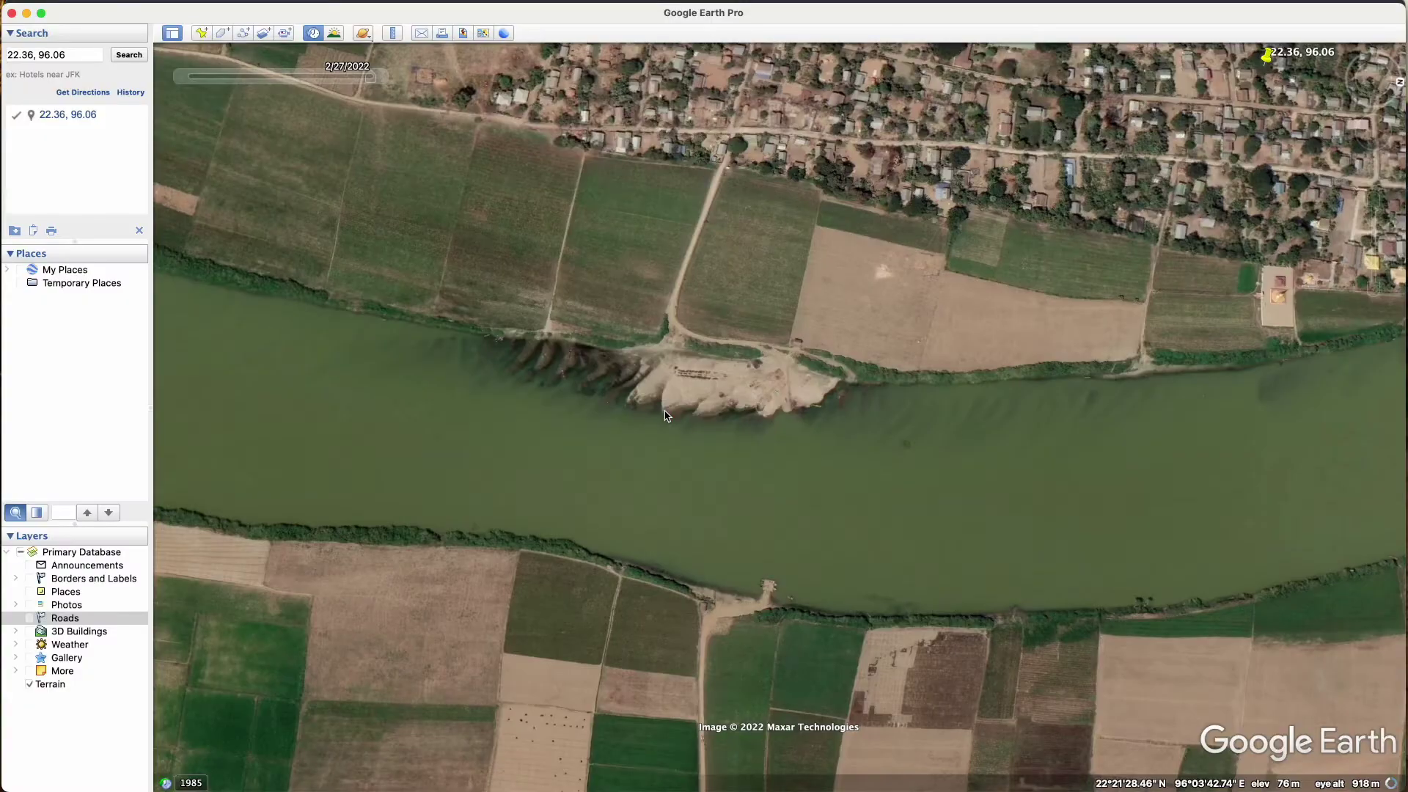
Step: Compare the sandy bank in the satellite view with the riverbank in the smoke video around 00:11
key(super+Tab)
key(super+Tab)
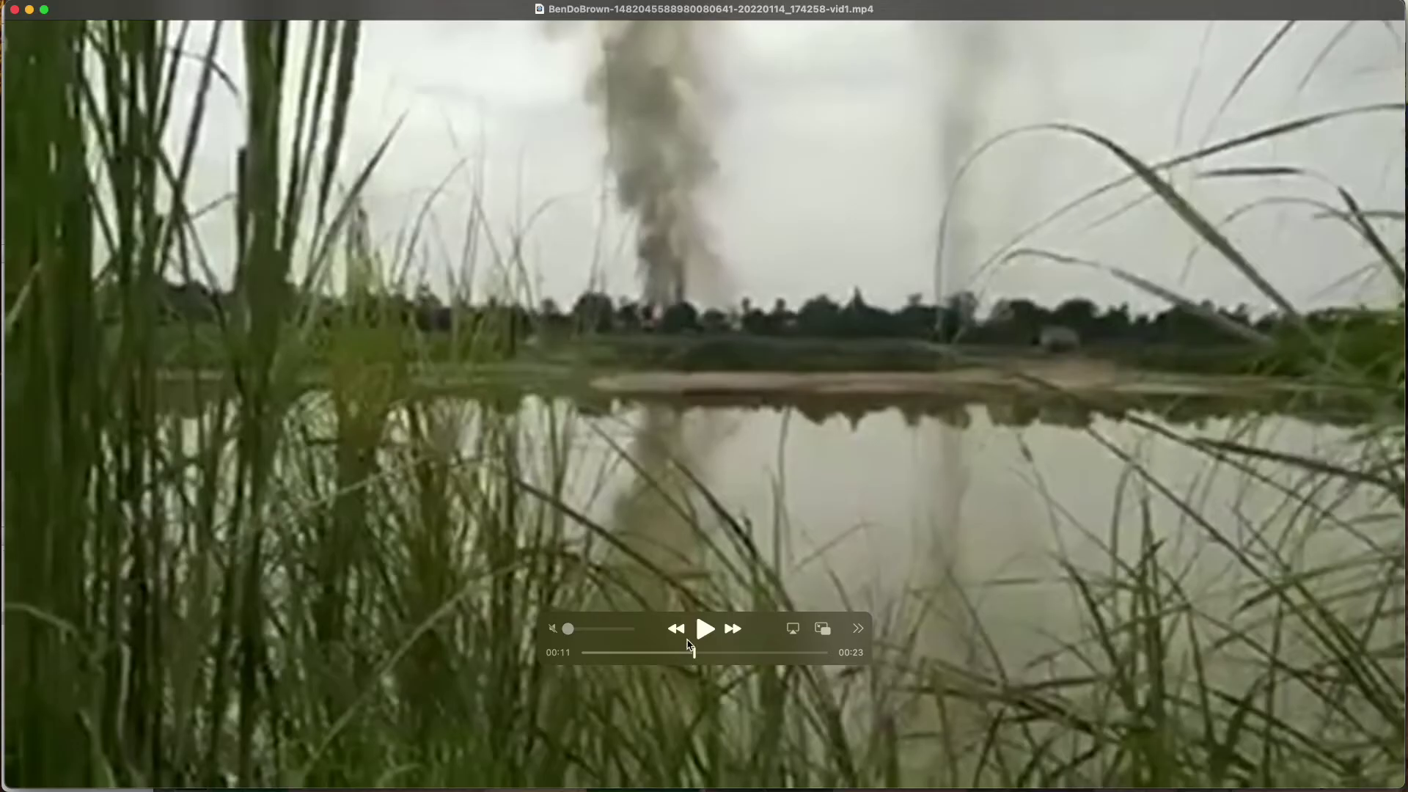
drag(686, 640, 677, 648)
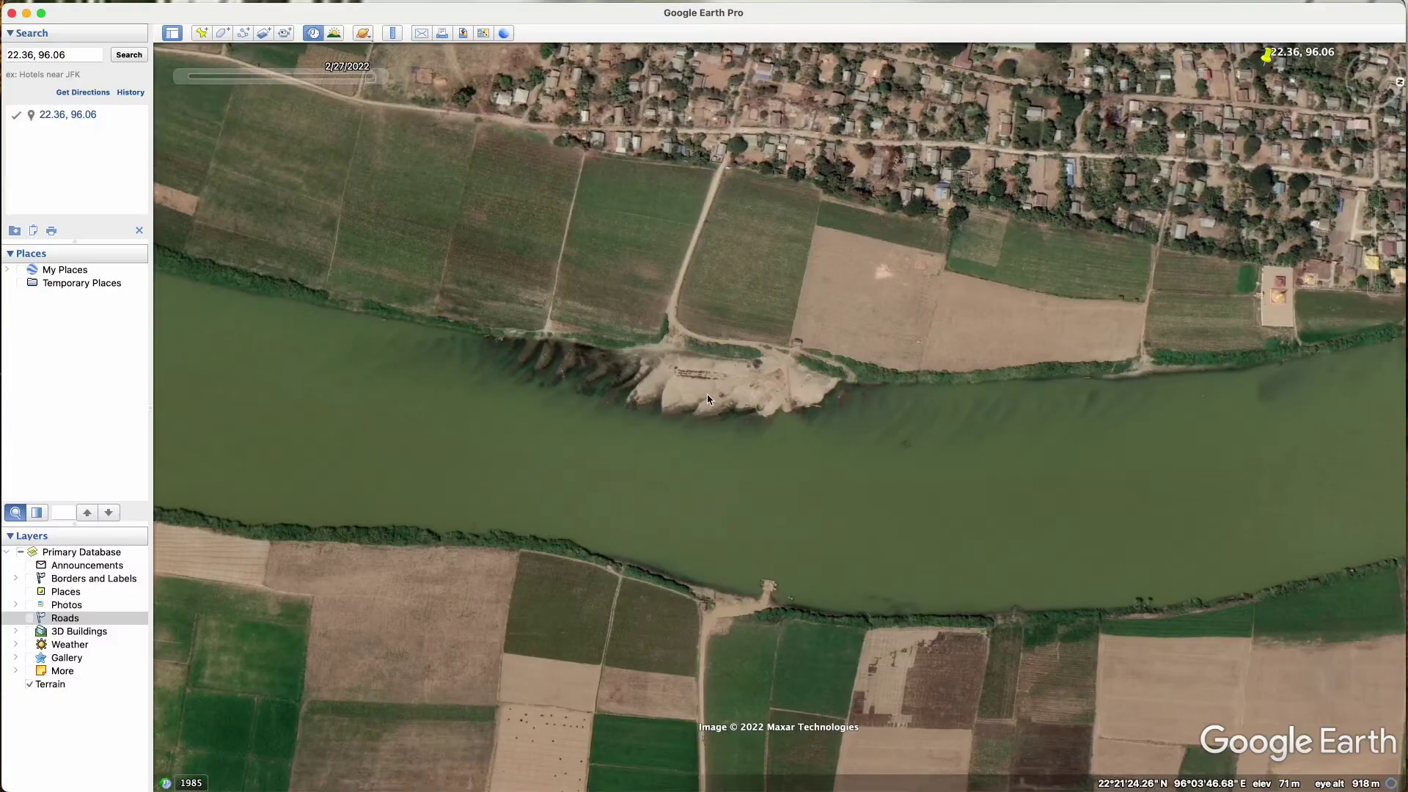
Step: Examine the sandy bank and the landing on the opposite shore from above in the 2/27/2022 imagery
scroll(740, 292, up, 5)
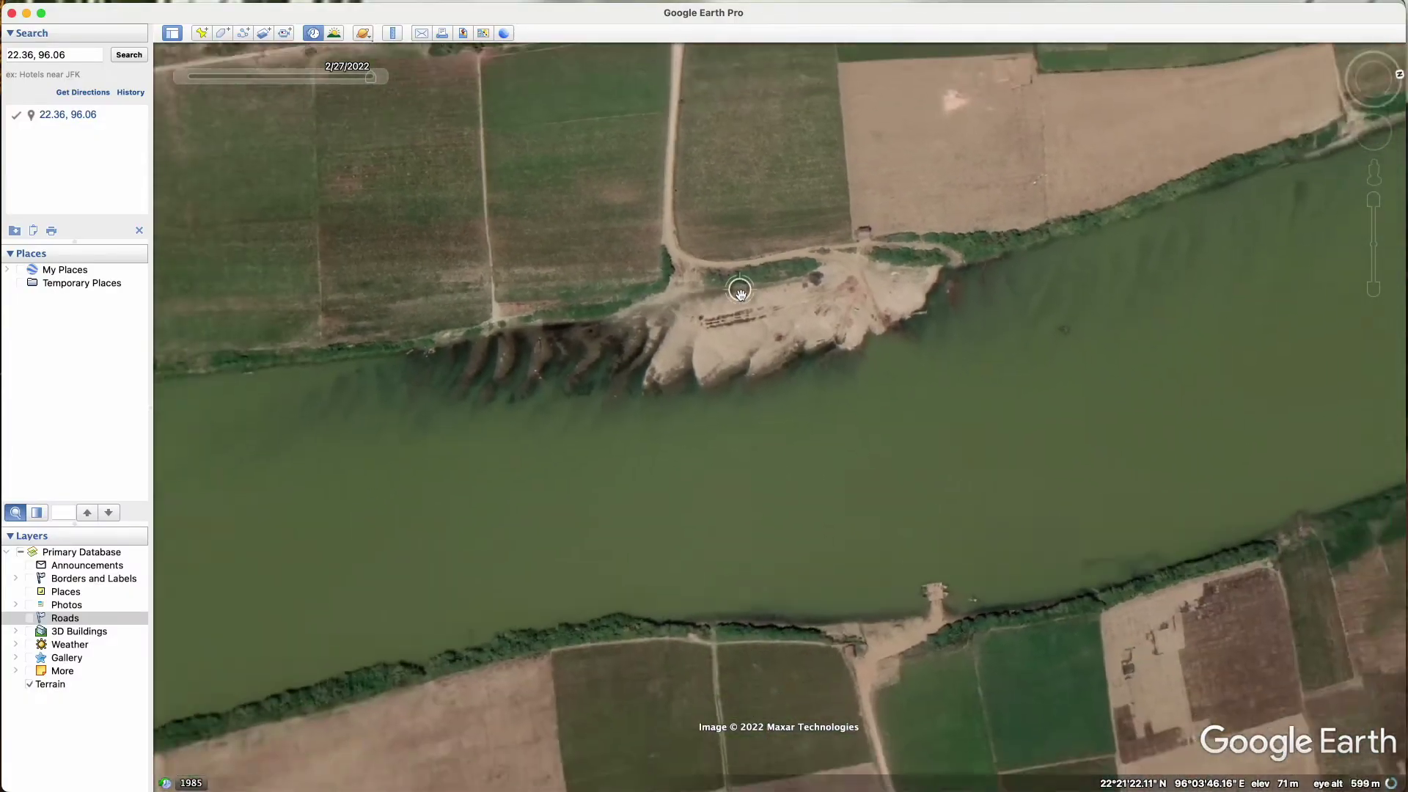
scroll(739, 292, down, 3)
scroll(862, 314, down, 2)
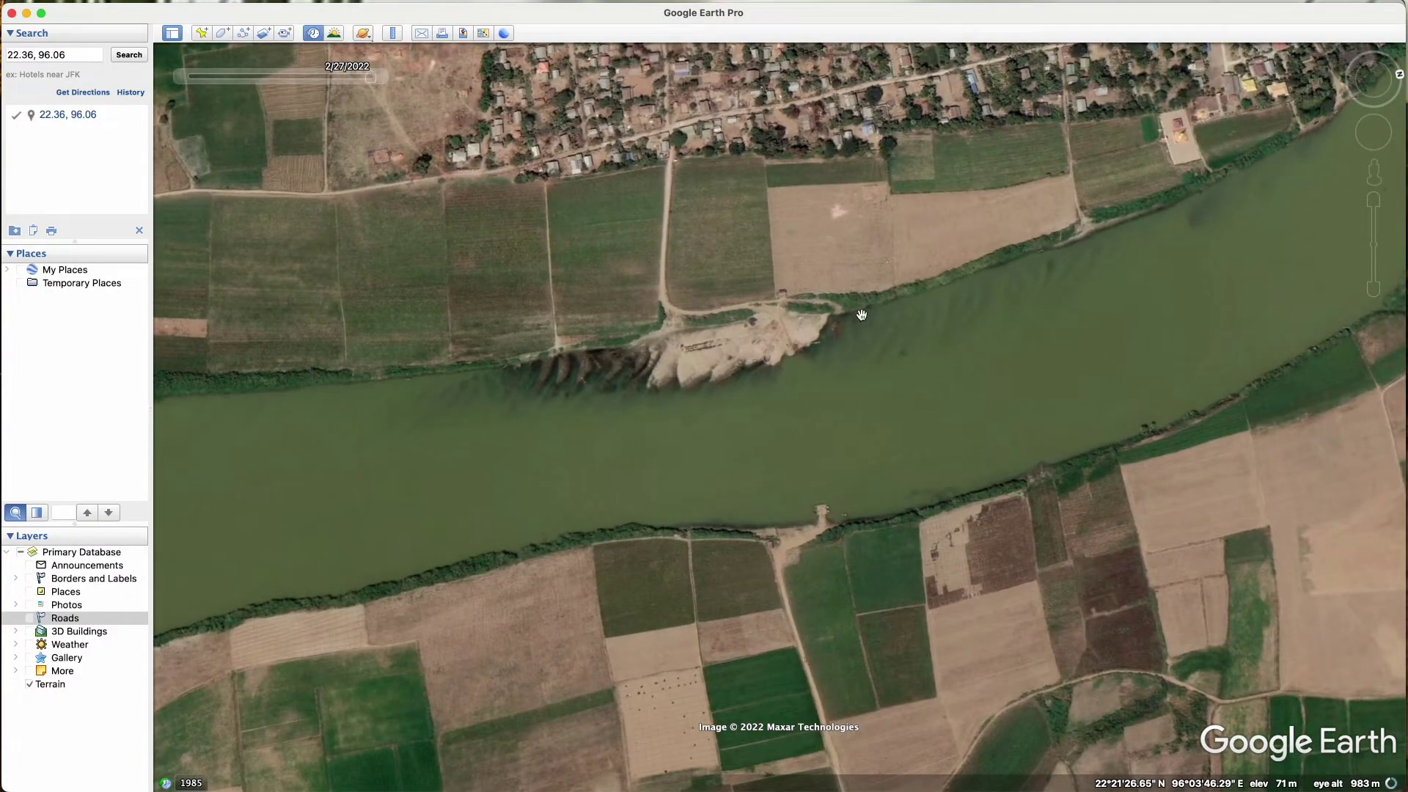
drag(766, 325, 766, 372)
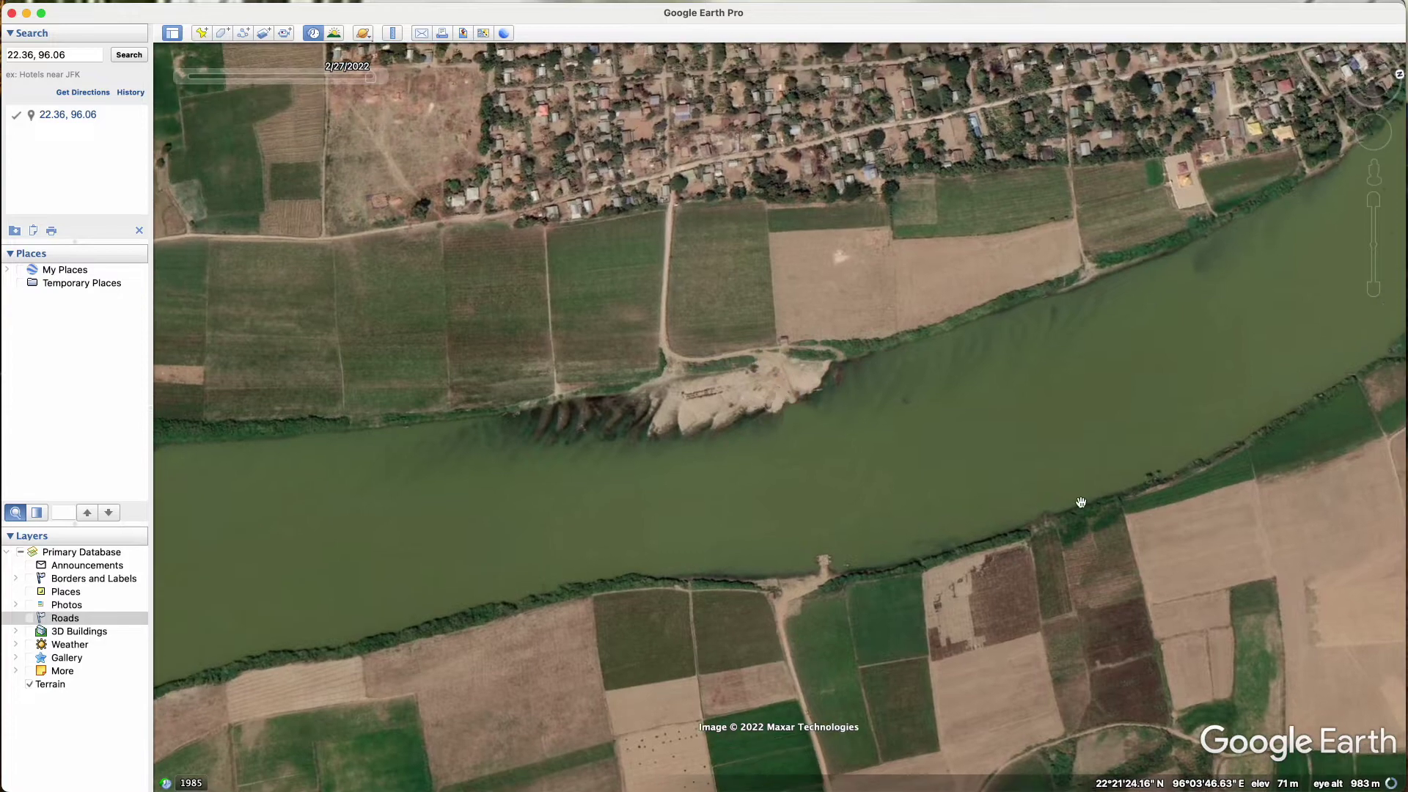
scroll(798, 359, up, 2)
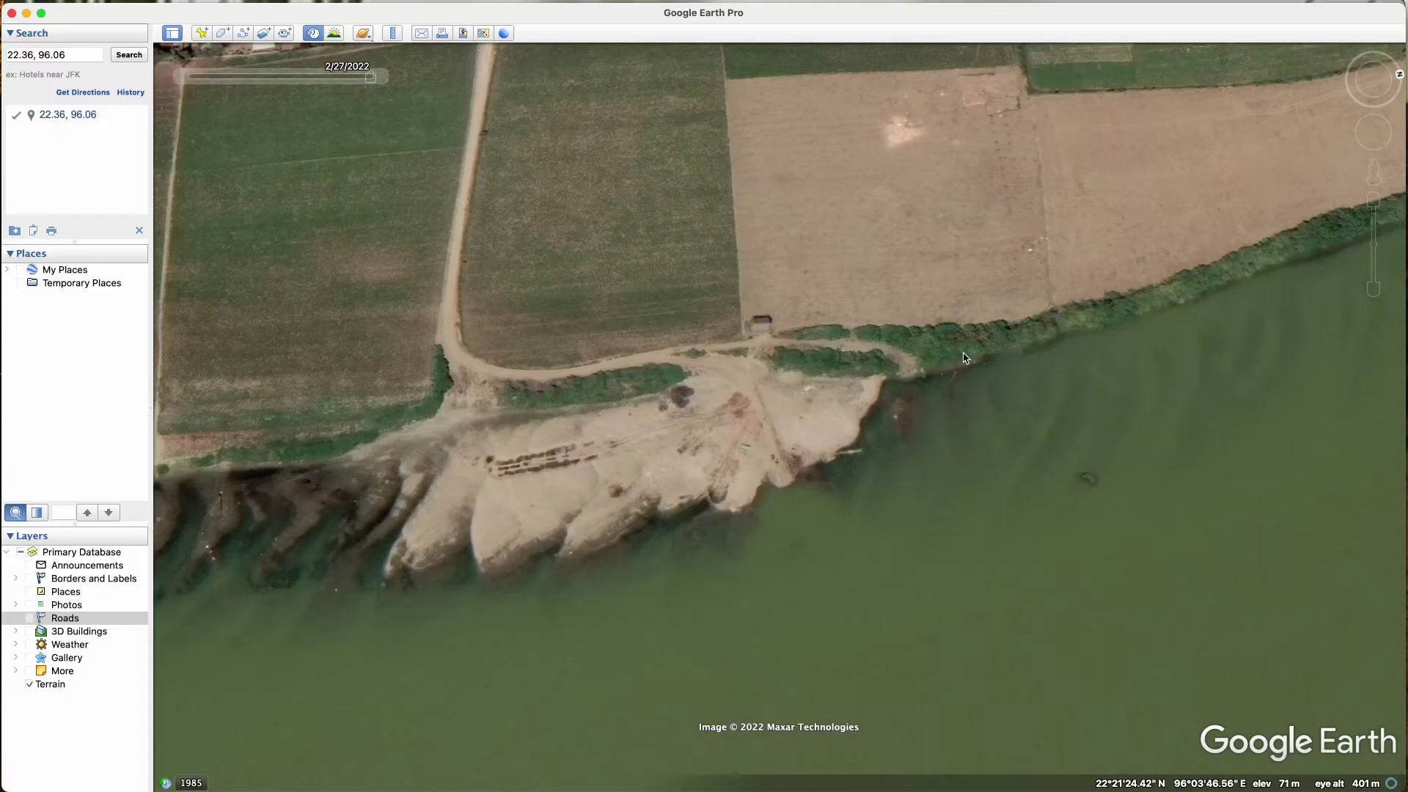
Step: View the sandy bank and village at a low angle from the opposite landing to reproduce the smoke video's perspective
scroll(814, 354, up, 5)
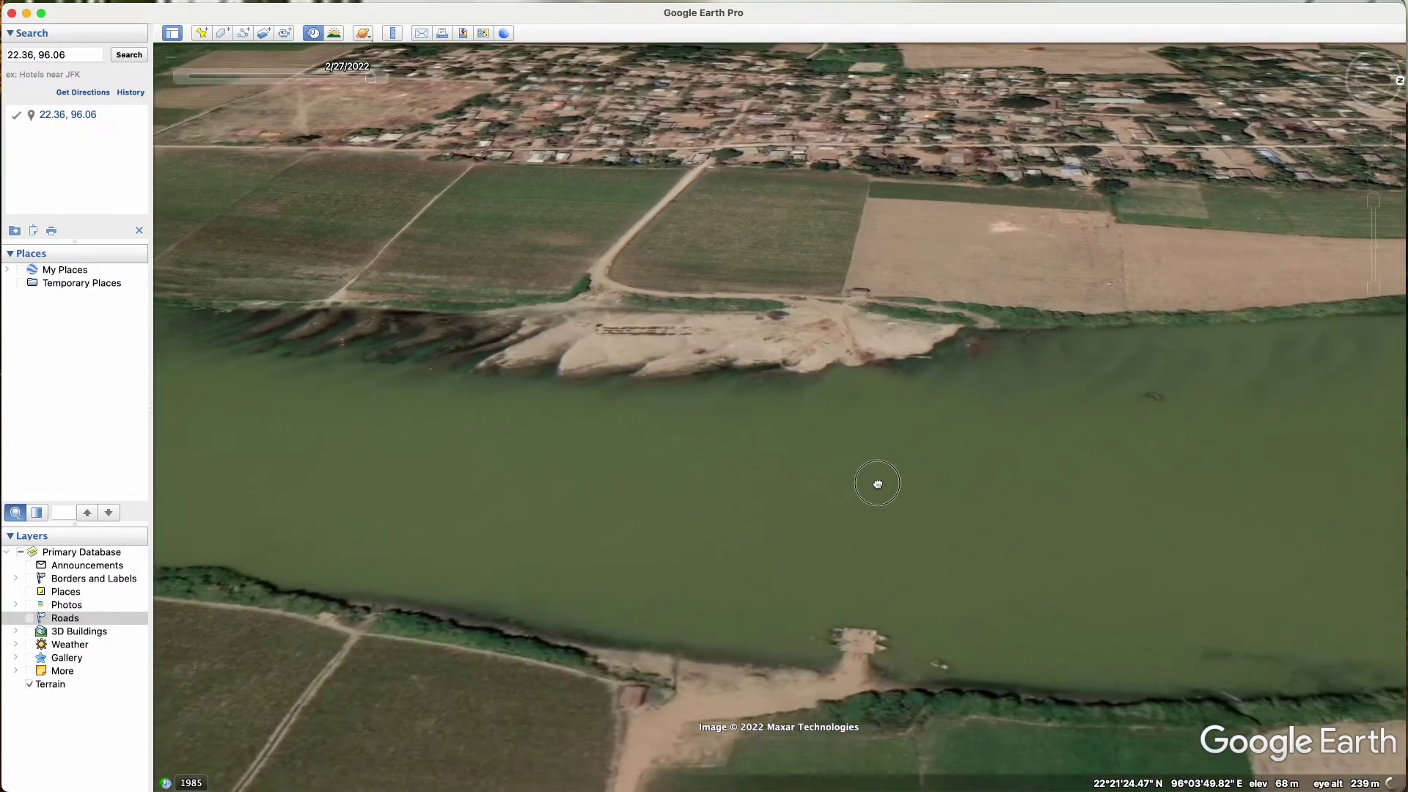
scroll(875, 485, up, 5)
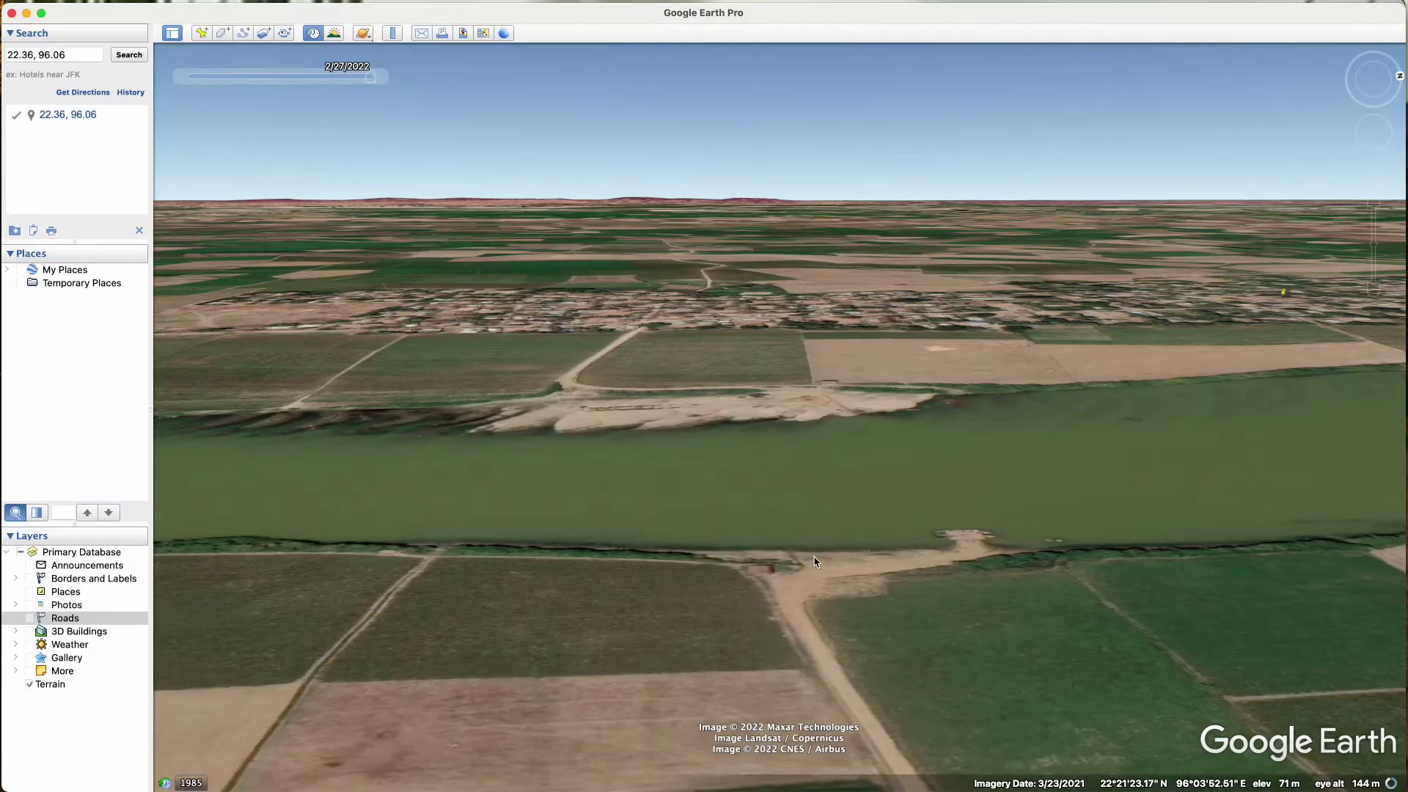
scroll(814, 557, down, 3)
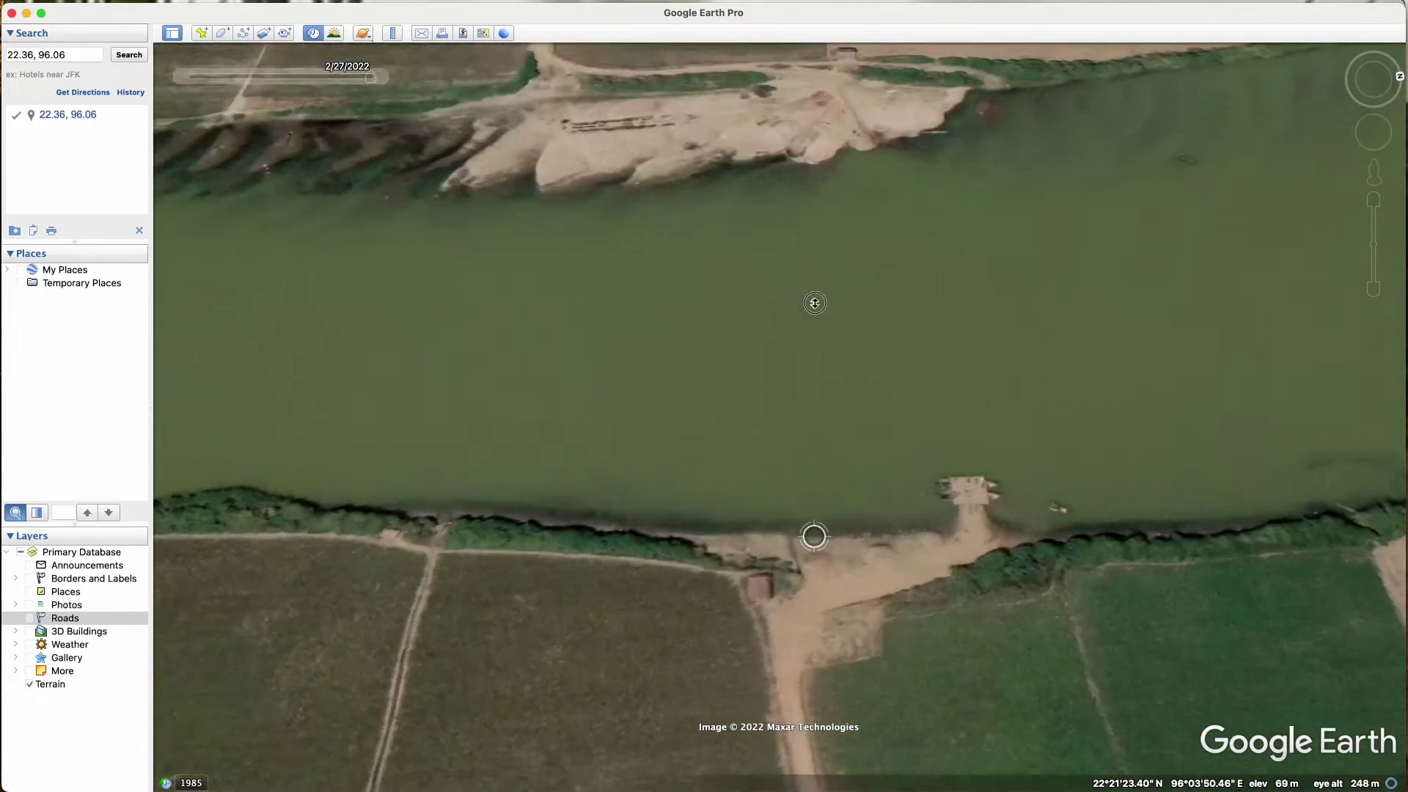
scroll(820, 573, up, 2)
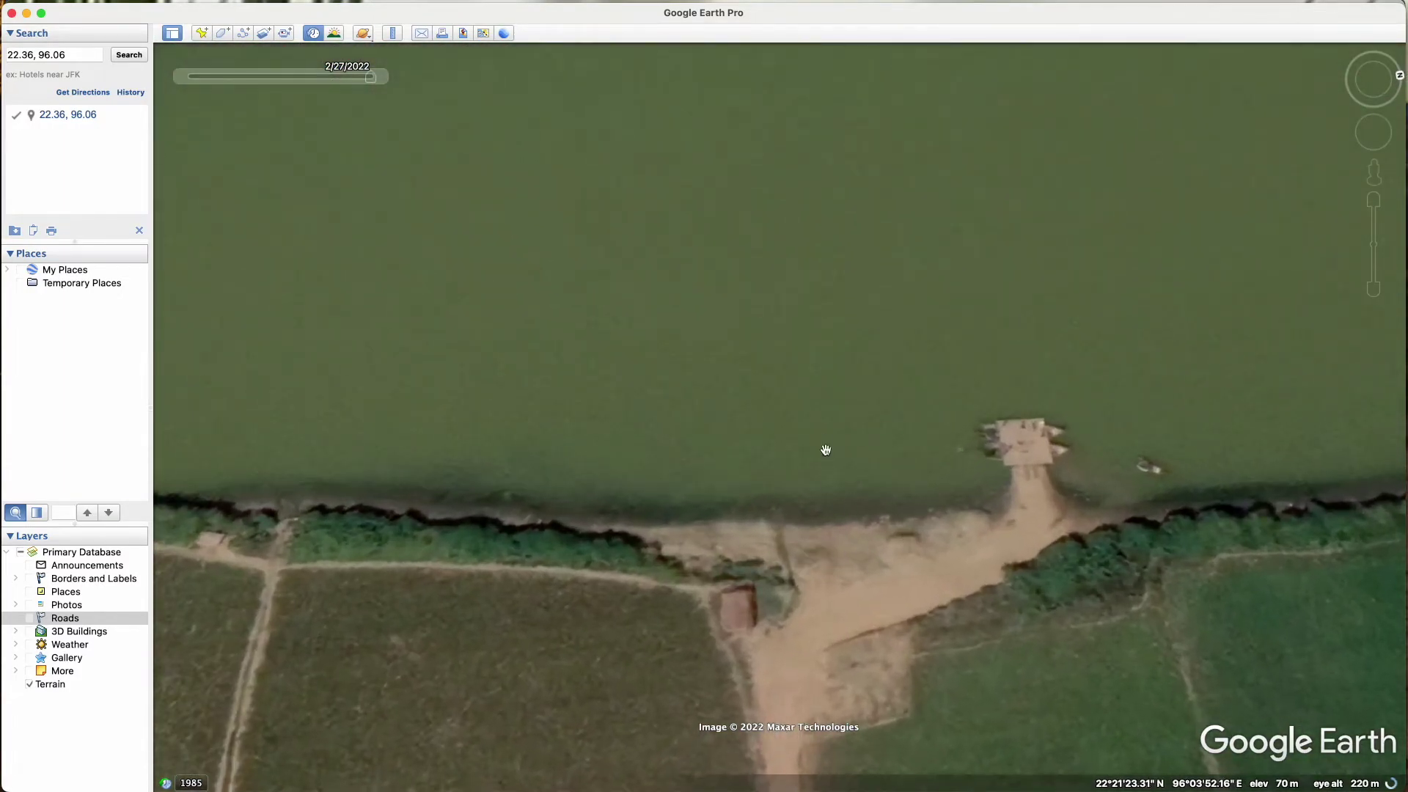
scroll(827, 458, up, 3)
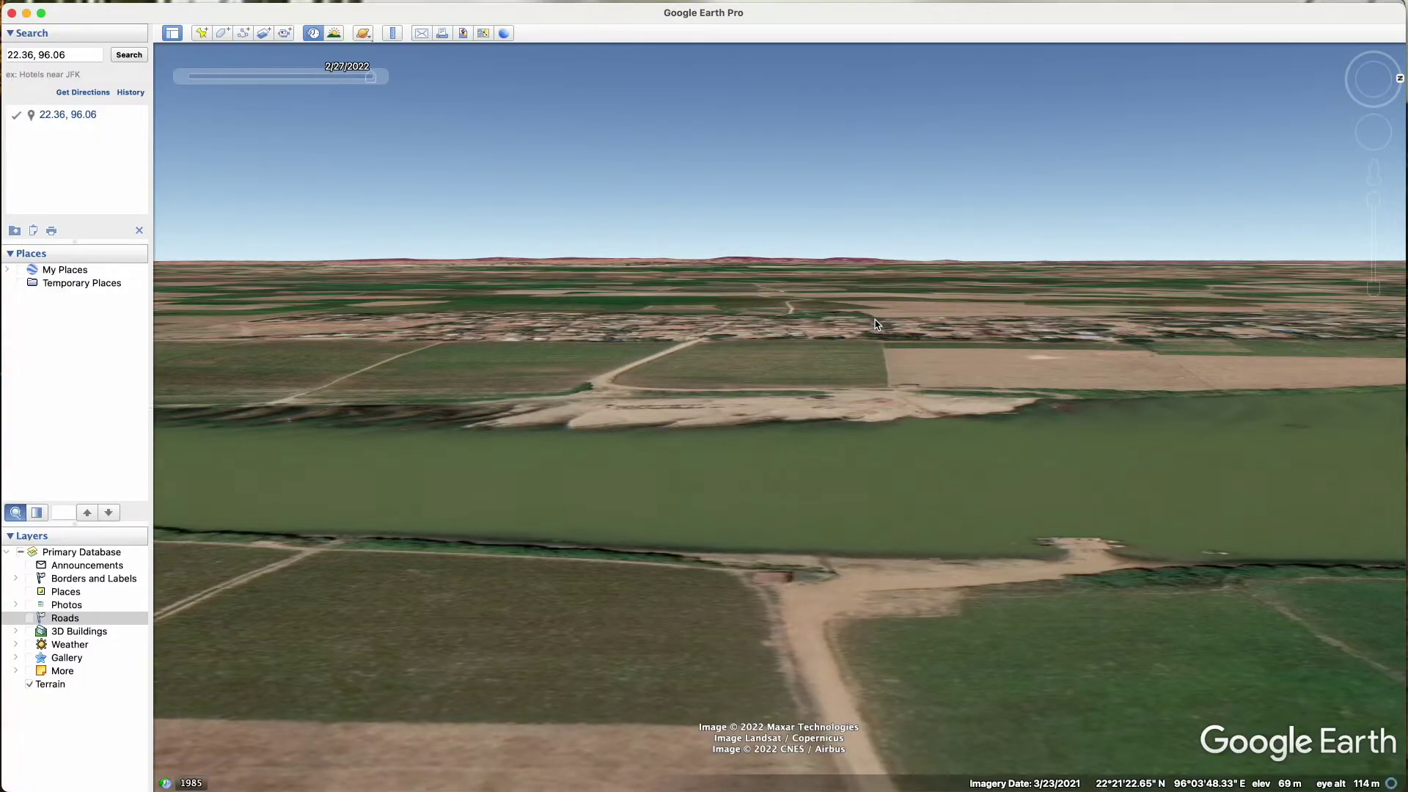
scroll(842, 566, down, 5)
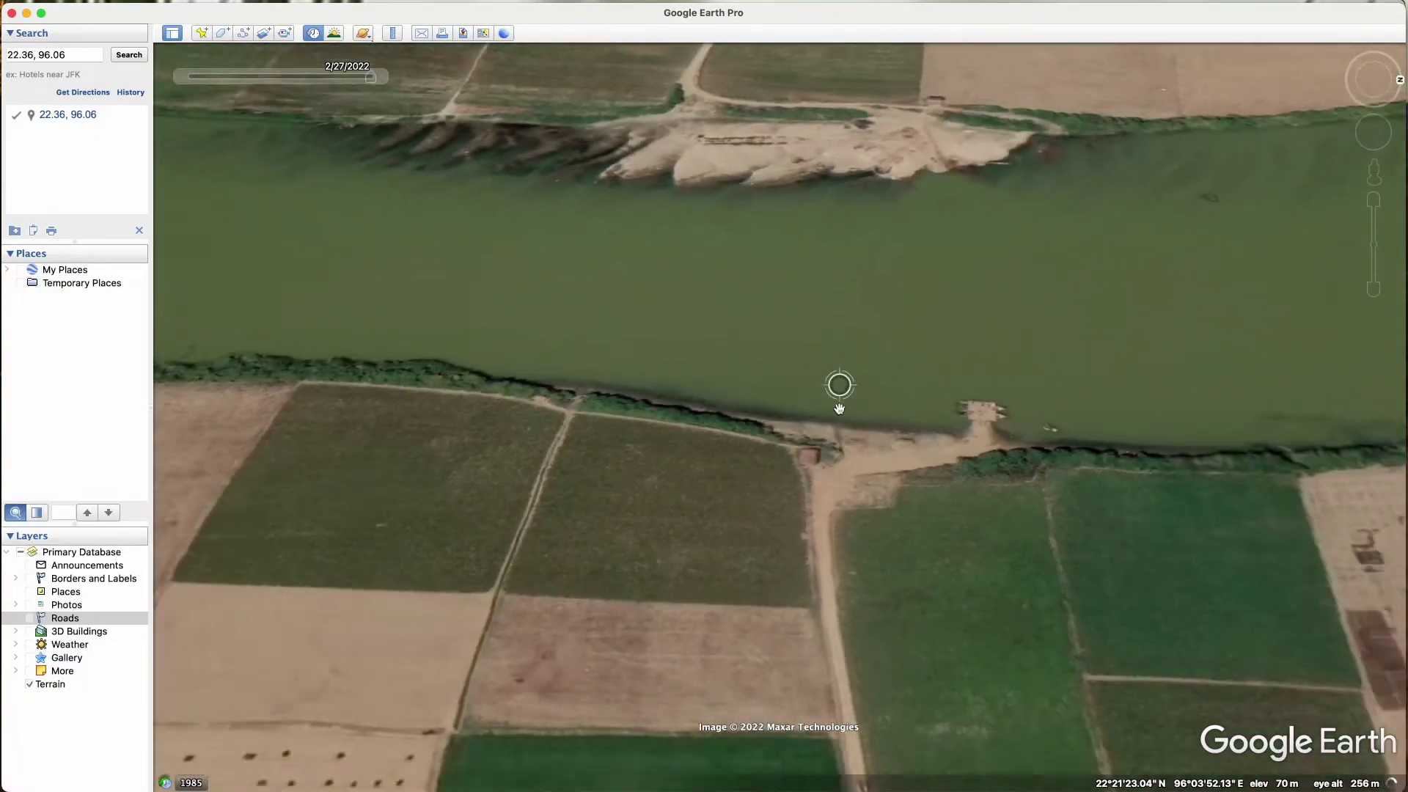
Step: Inspect the village's buildings and plots for fire damage in the 2/27/2022 imagery
drag(836, 339, 1008, 536)
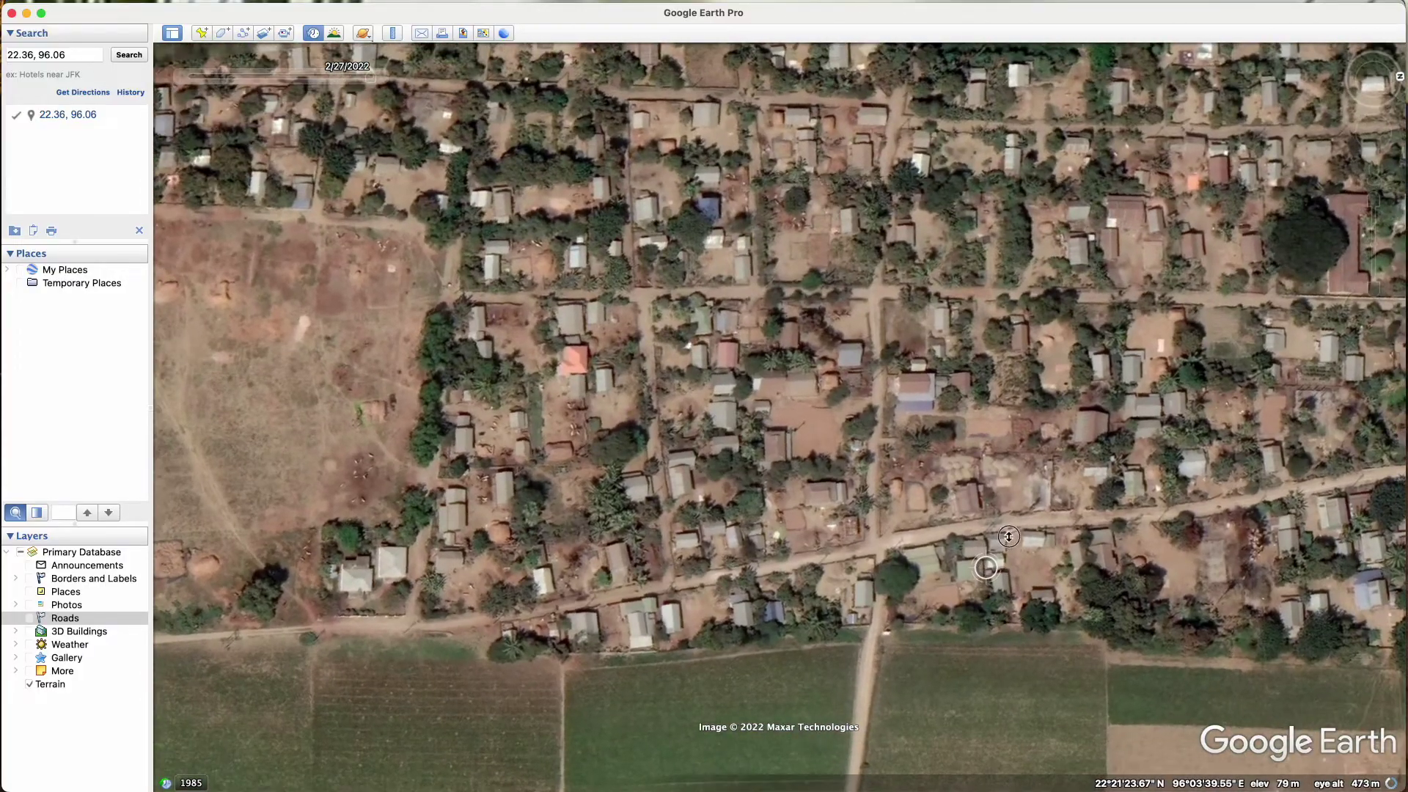
scroll(1009, 536, up, 5)
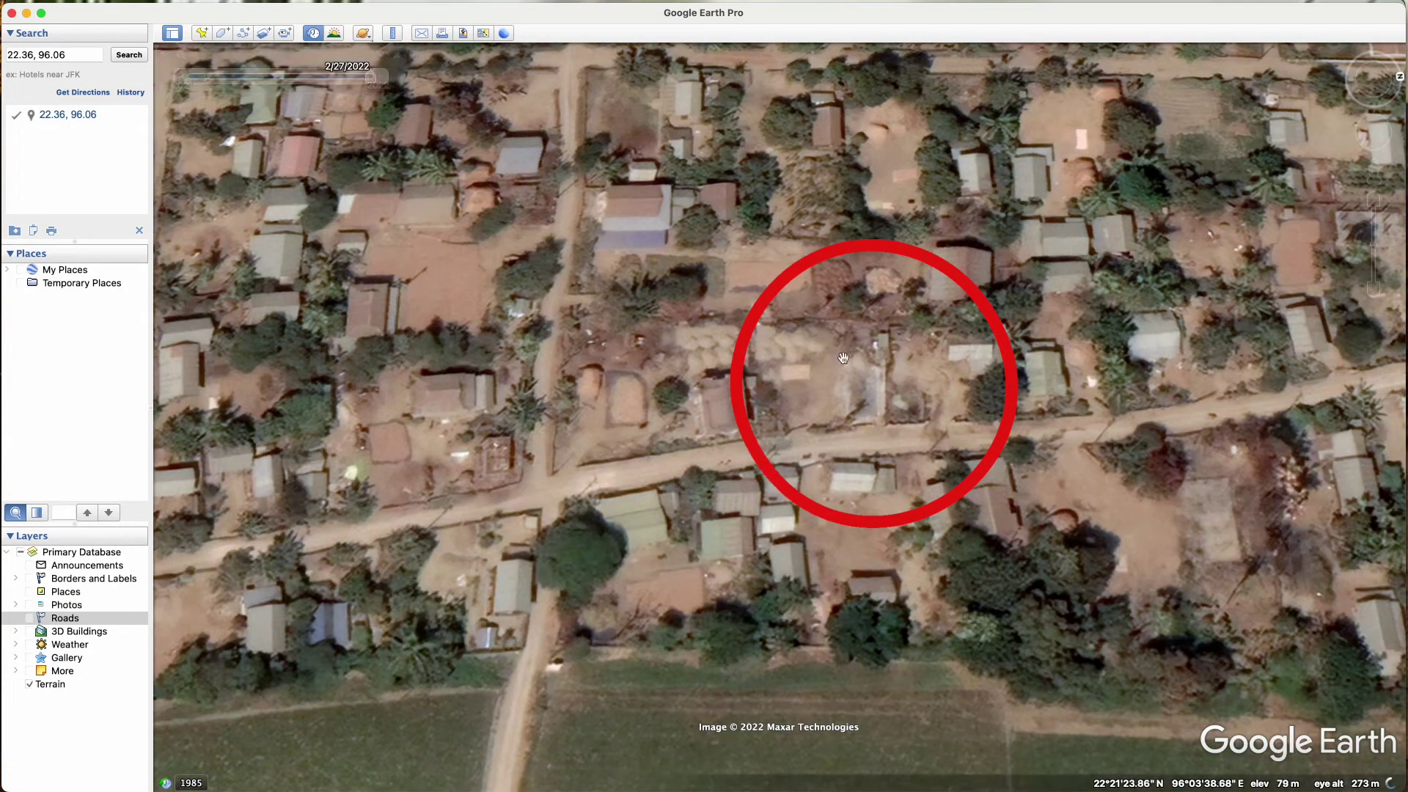
scroll(870, 425, down, 3)
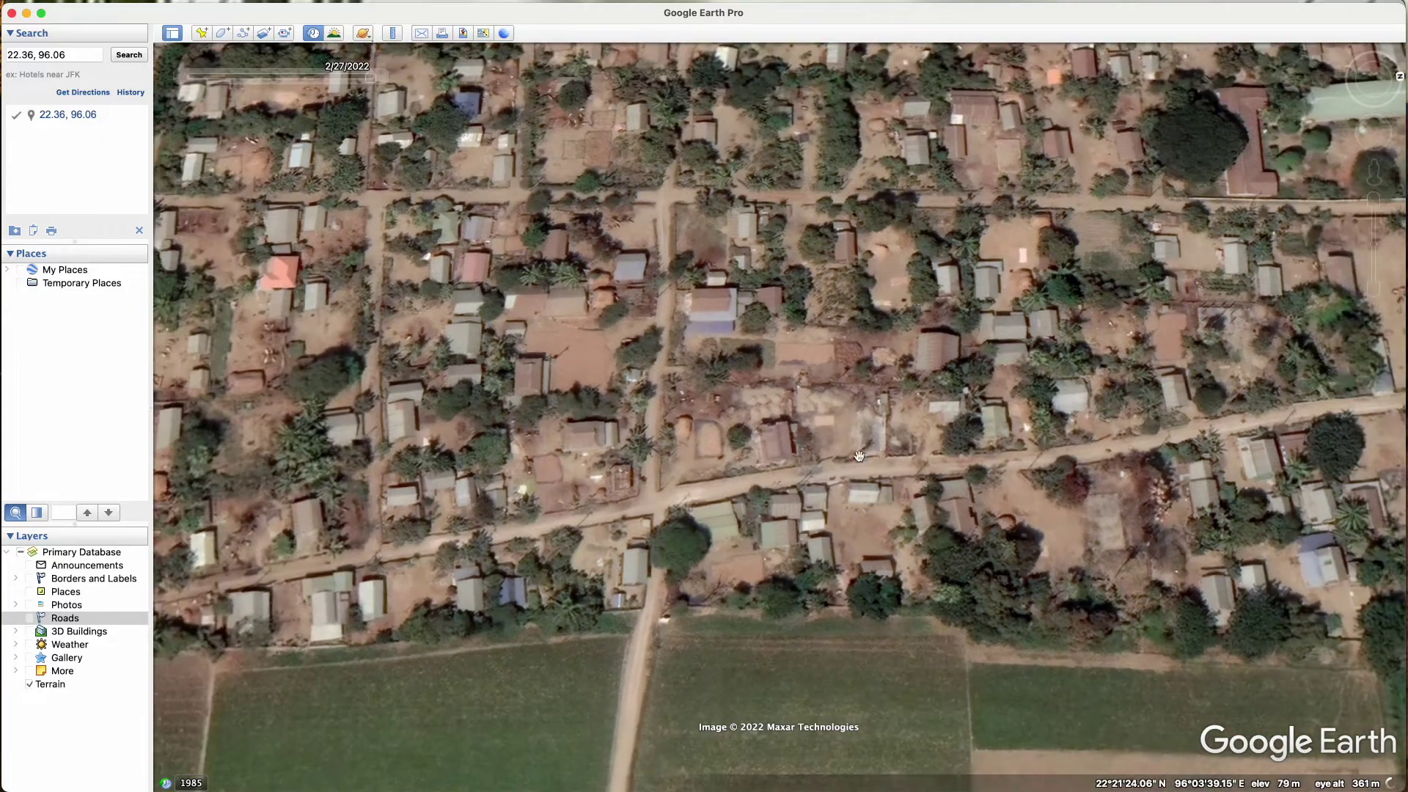
scroll(602, 288, up, 3)
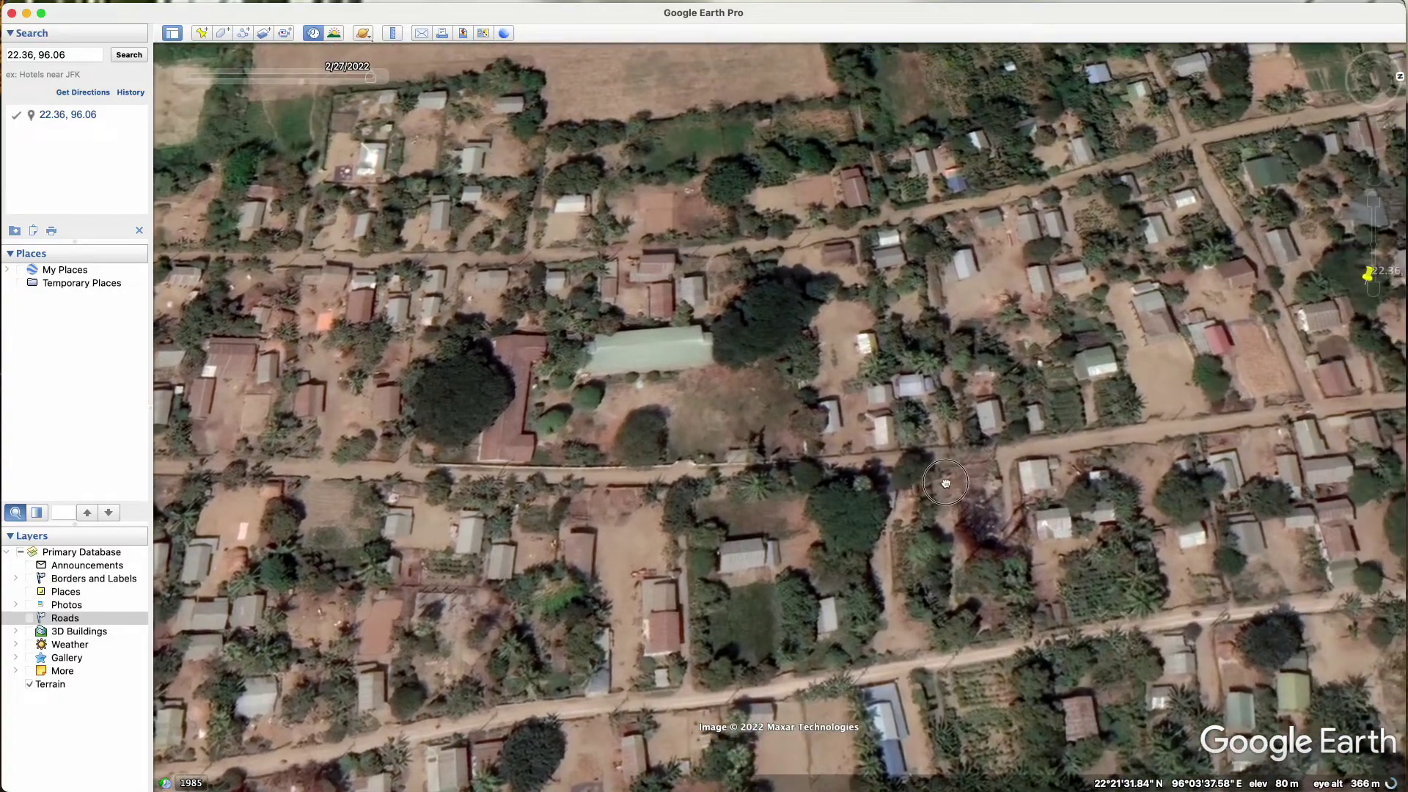
Step: Compare the whole village and its riverbank with the smoke video frame at 00:11, and return to Google Earth Pro
scroll(807, 483, down, 10)
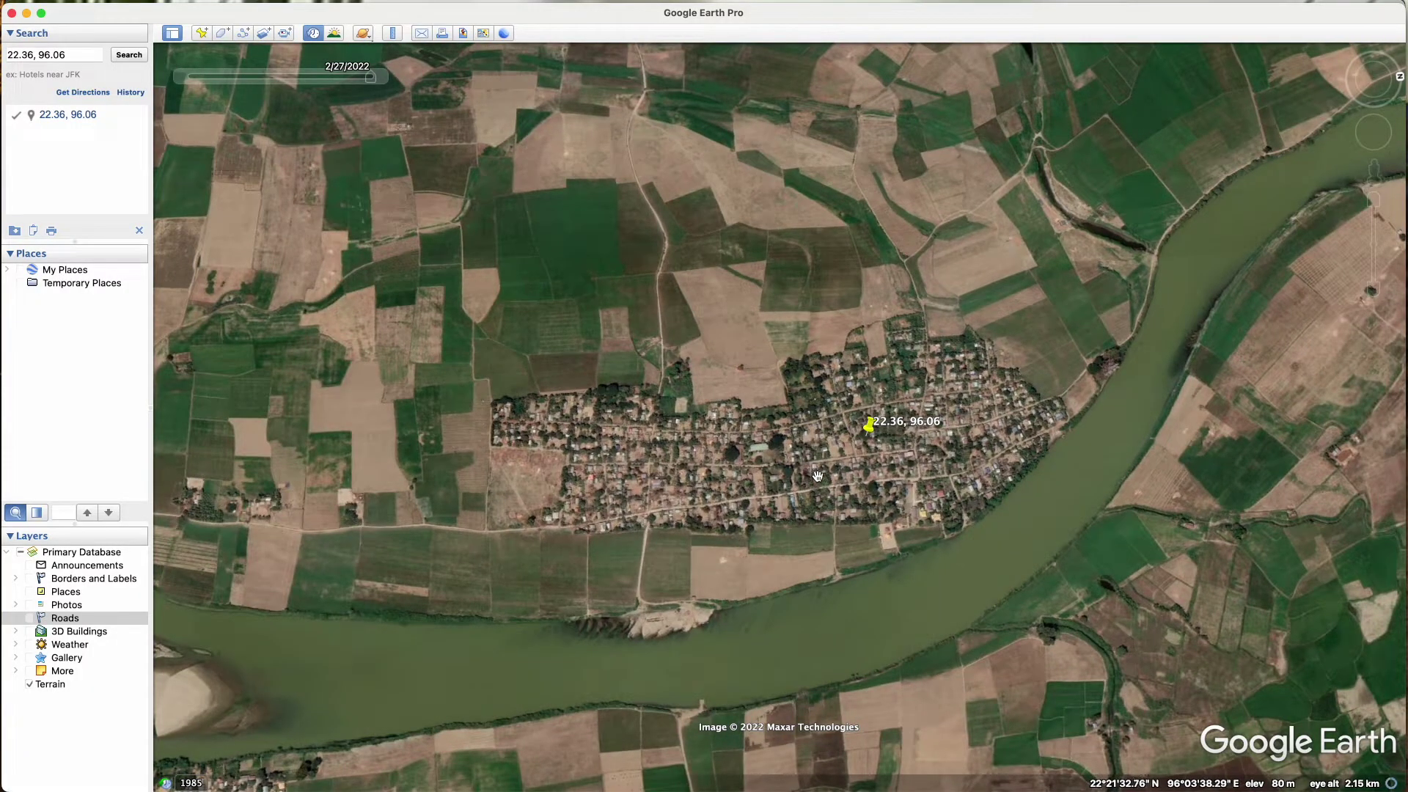
key(super+Tab)
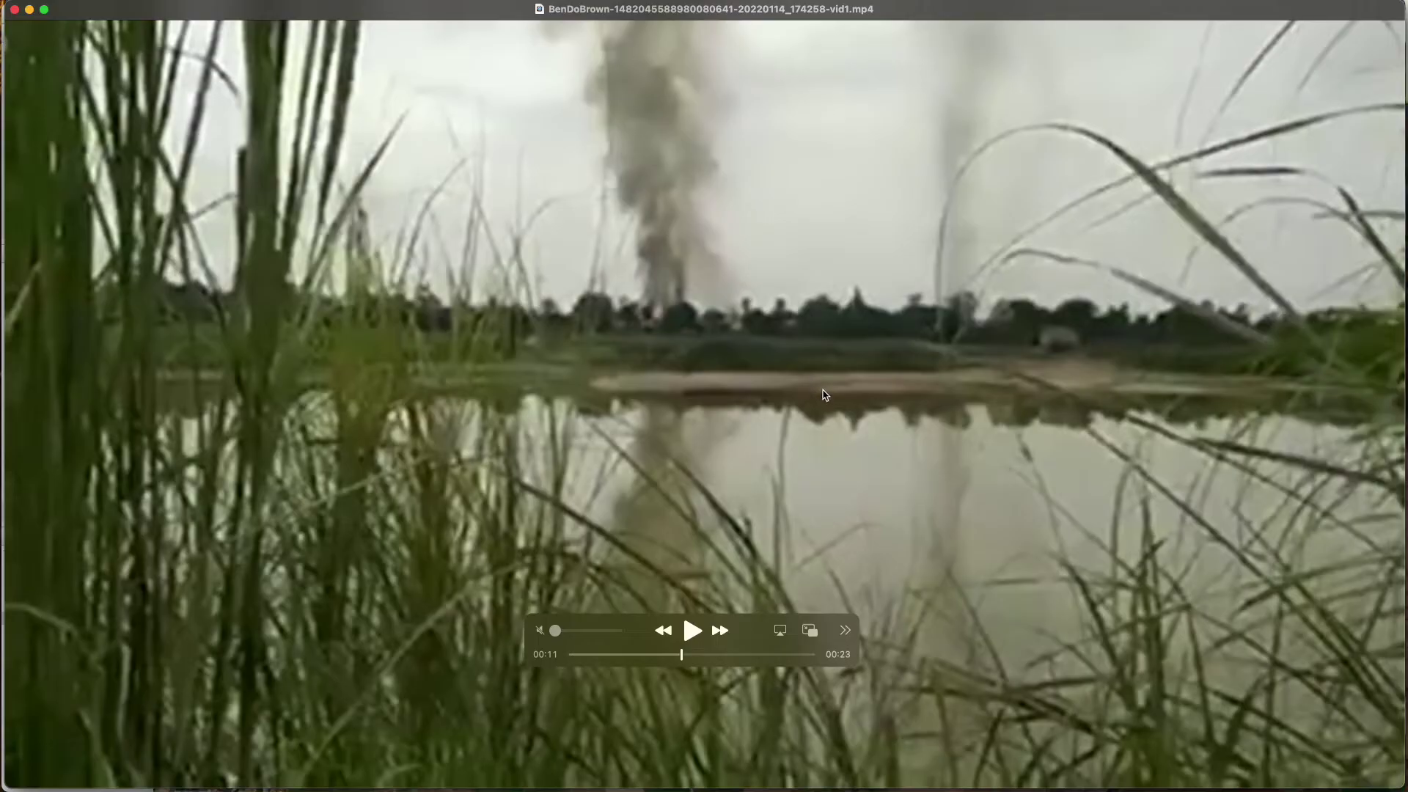
key(super+Tab)
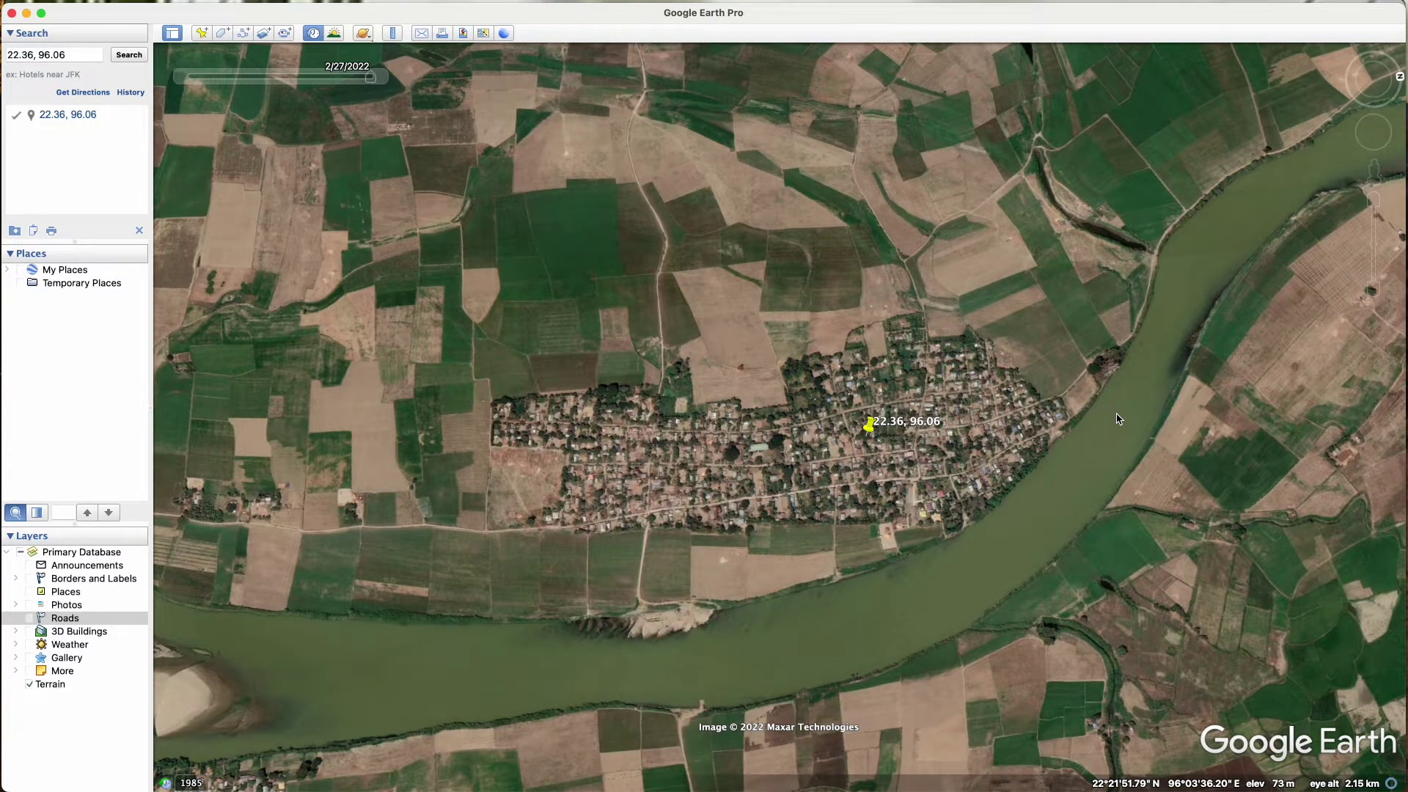
Step: Switch to the FIRMS map in the browser and view the Jan 13 2022 hotspots across the wider region
key(super+Tab)
key(super+Tab)
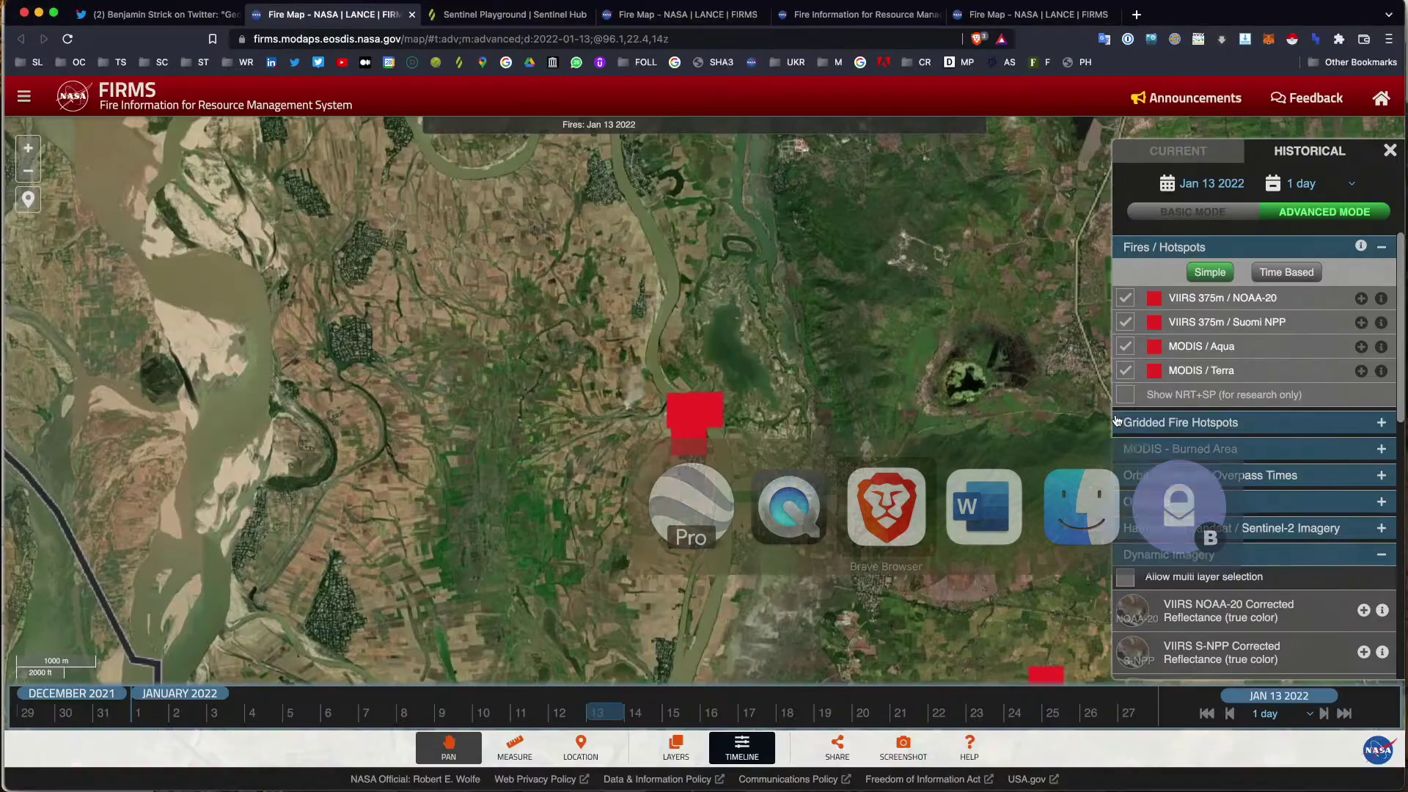
scroll(689, 396, down, 3)
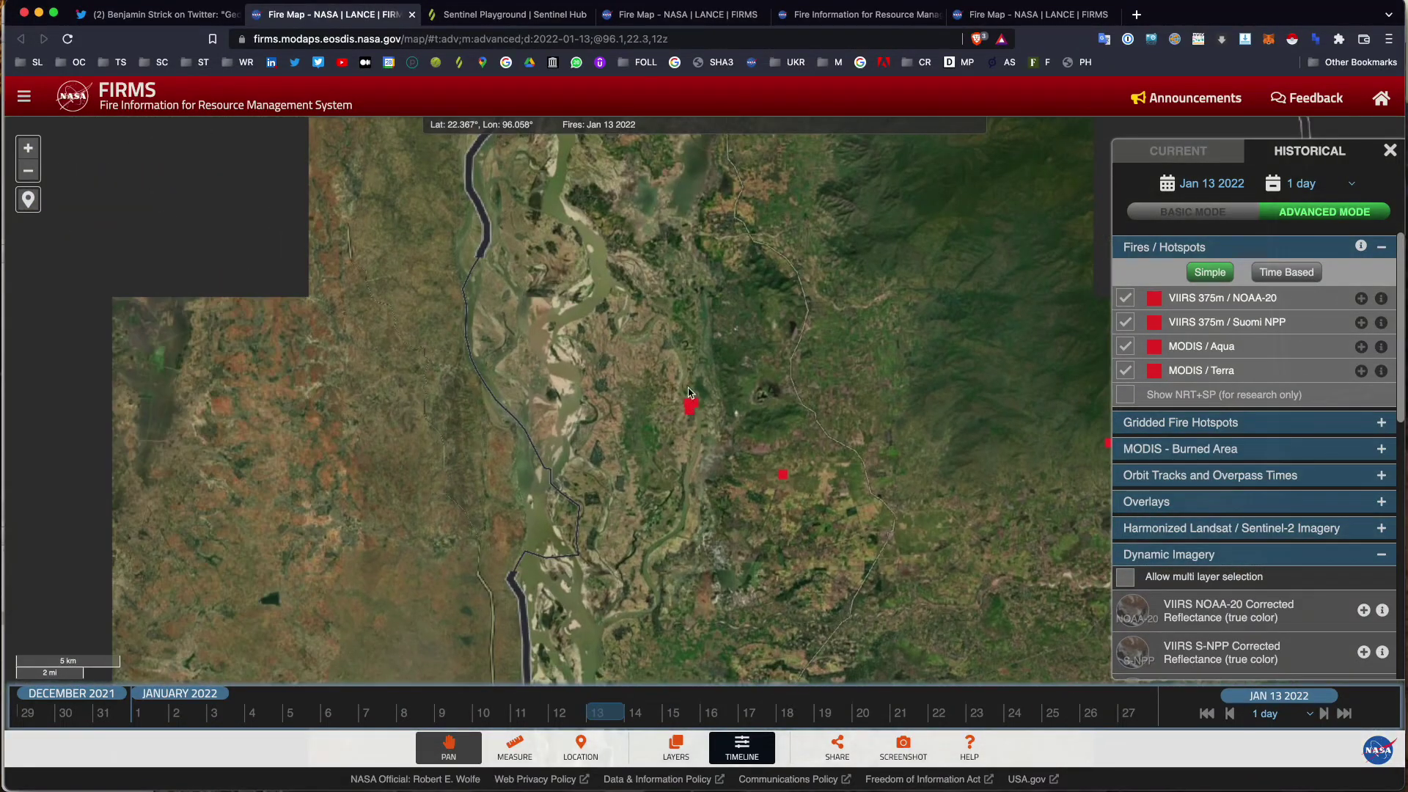
scroll(682, 485, down, 2)
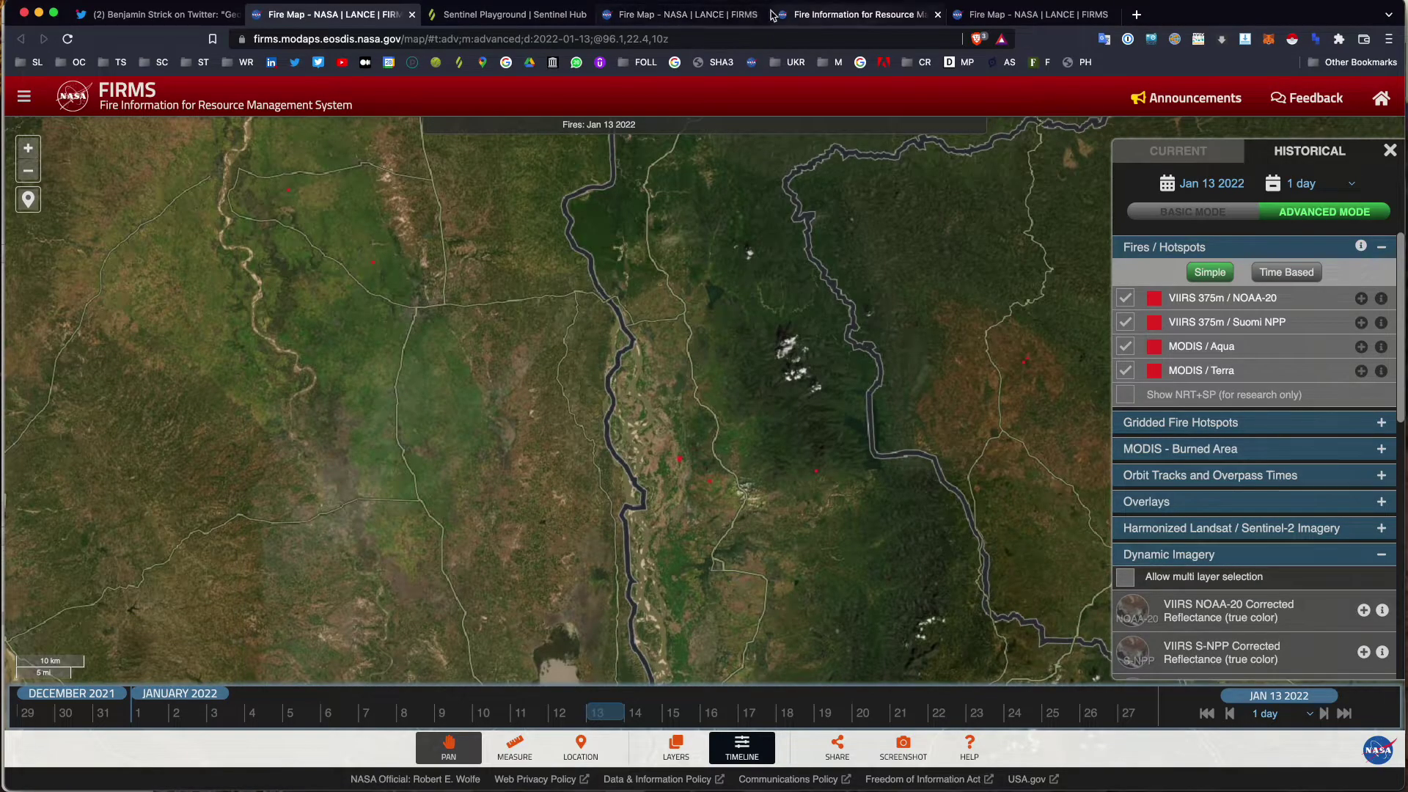
Step: Open the FIRMS map for Mar 22–24 2022 and examine the MODIS hotspots around the coastal city of Mariupol
click(682, 14)
click(710, 345)
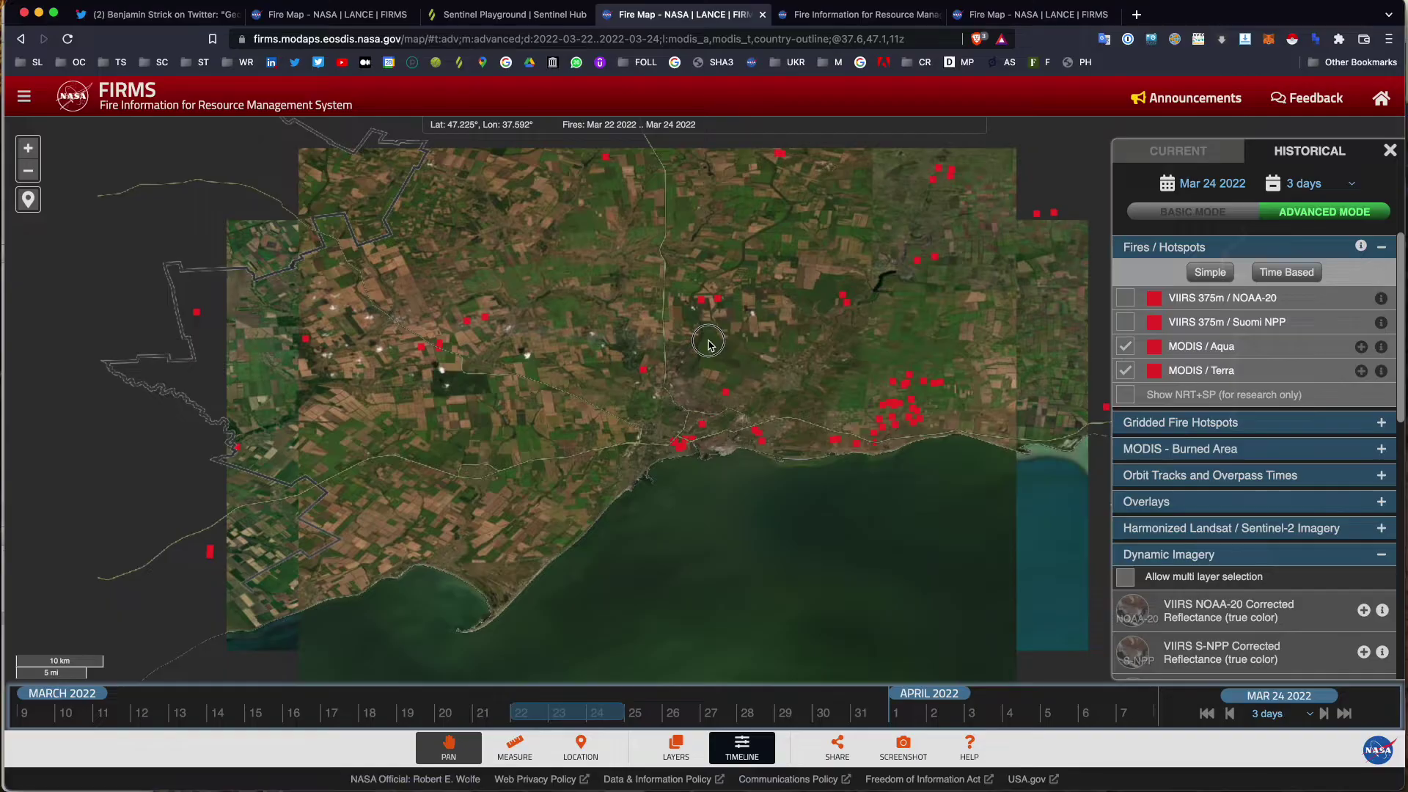
scroll(685, 427, up, 2)
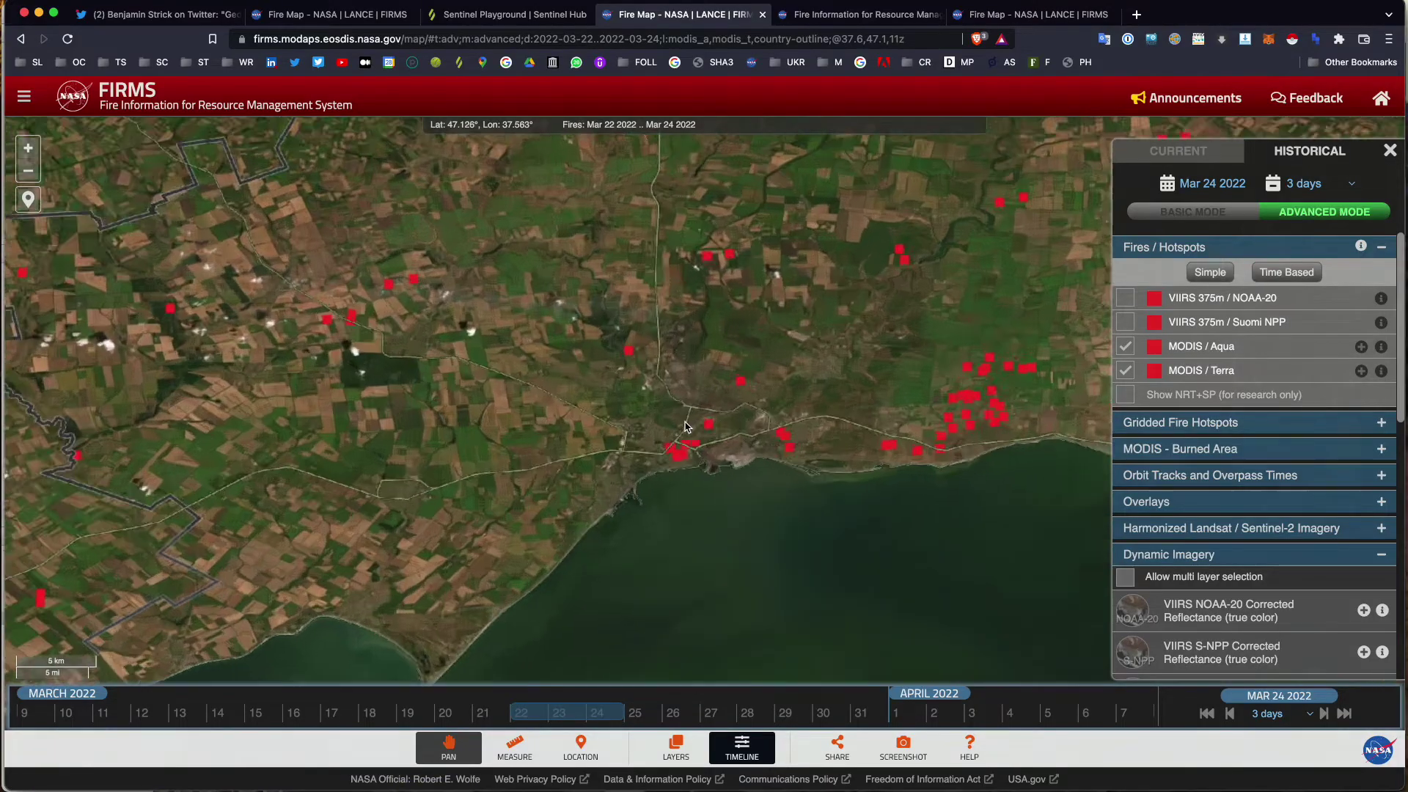
scroll(685, 427, up, 2)
scroll(765, 366, up, 2)
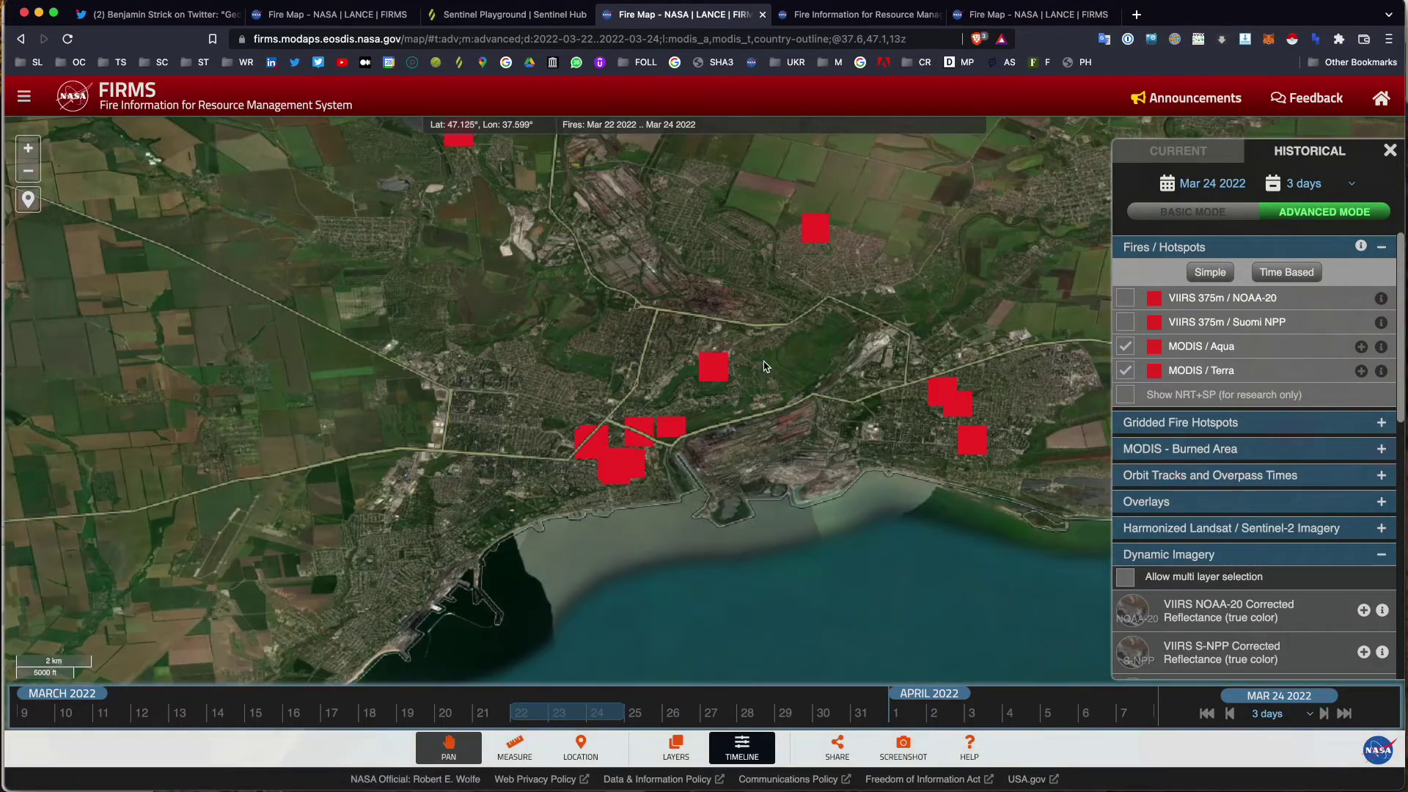
drag(765, 352, 780, 381)
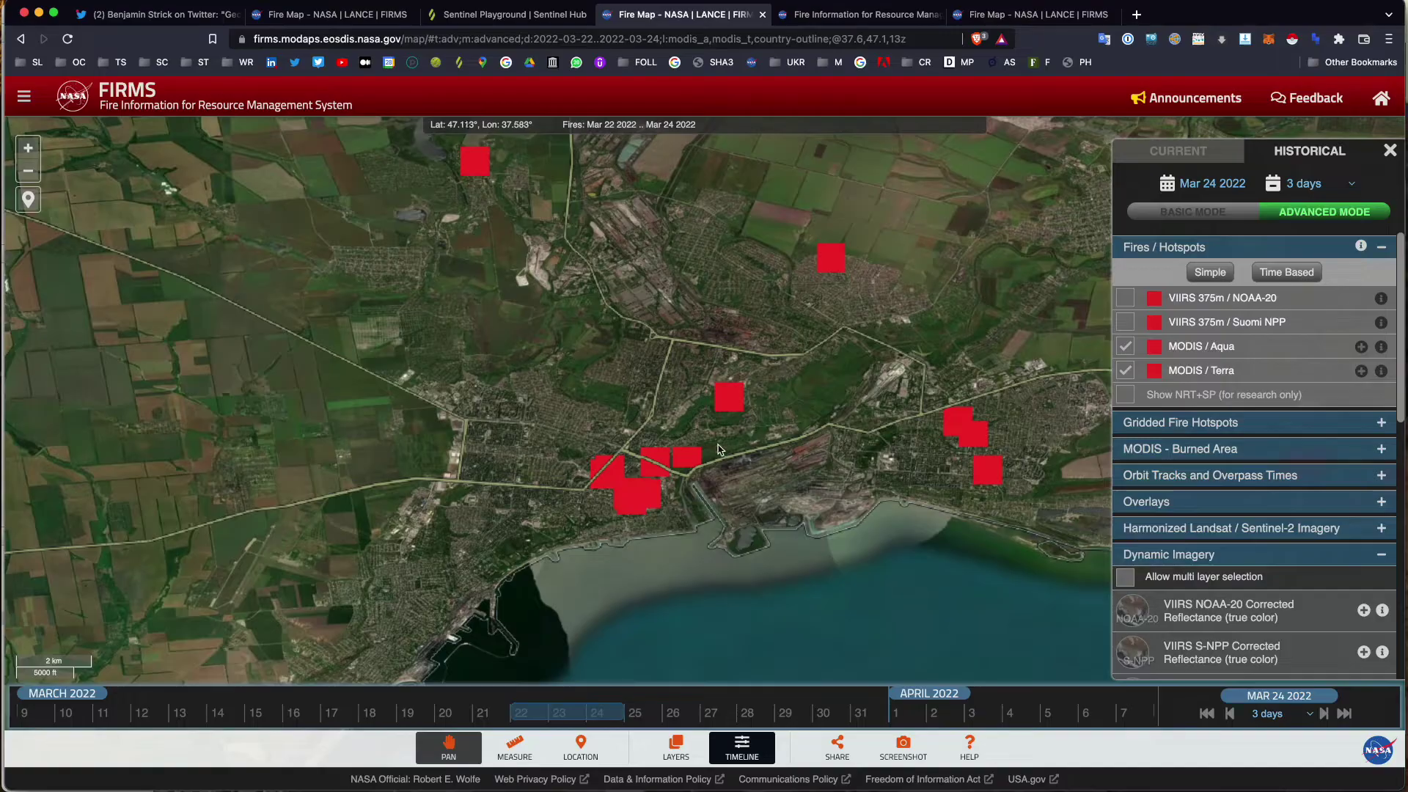
drag(710, 467, 702, 450)
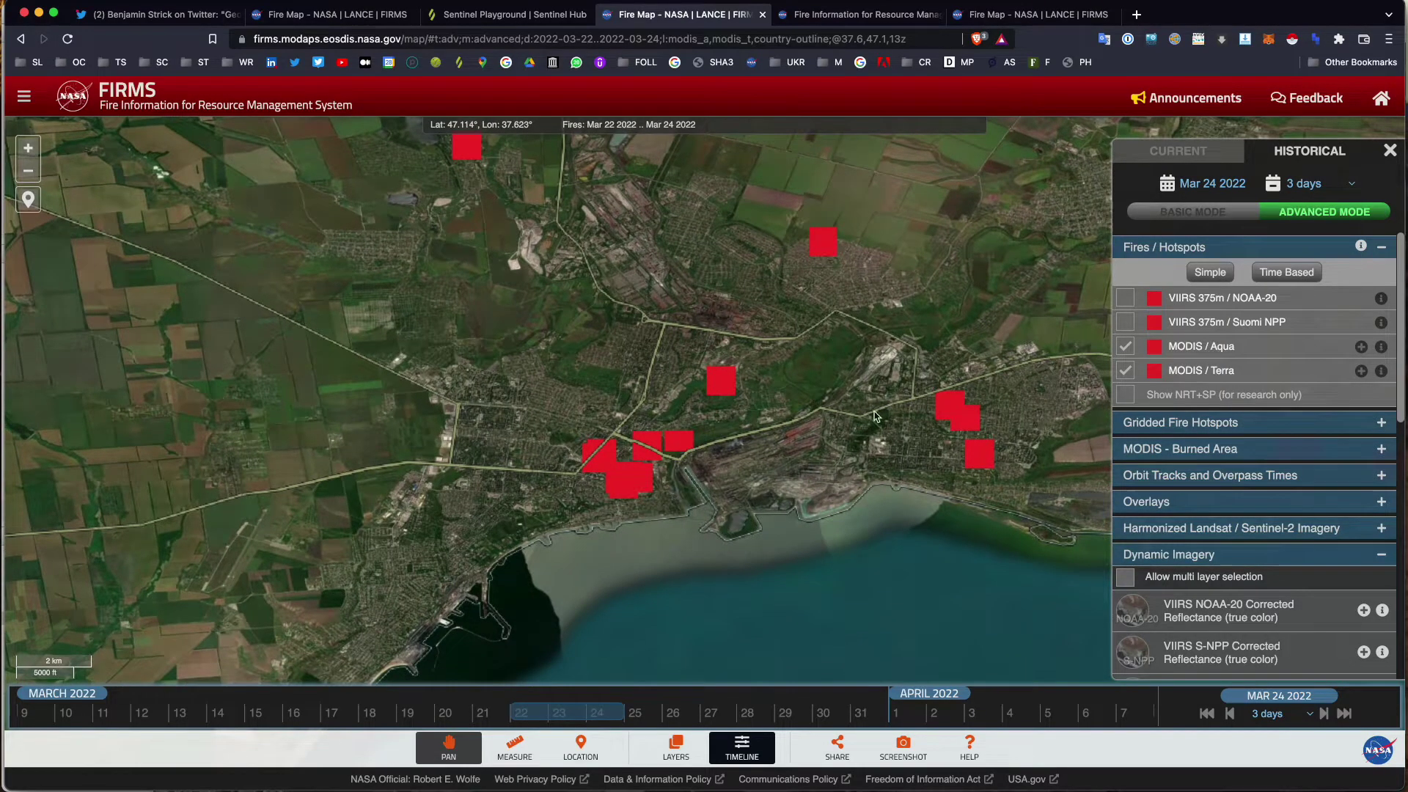
Step: Survey the MODIS hotspots along the surrounding coast and inland, and return to the city
scroll(851, 429, down, 2)
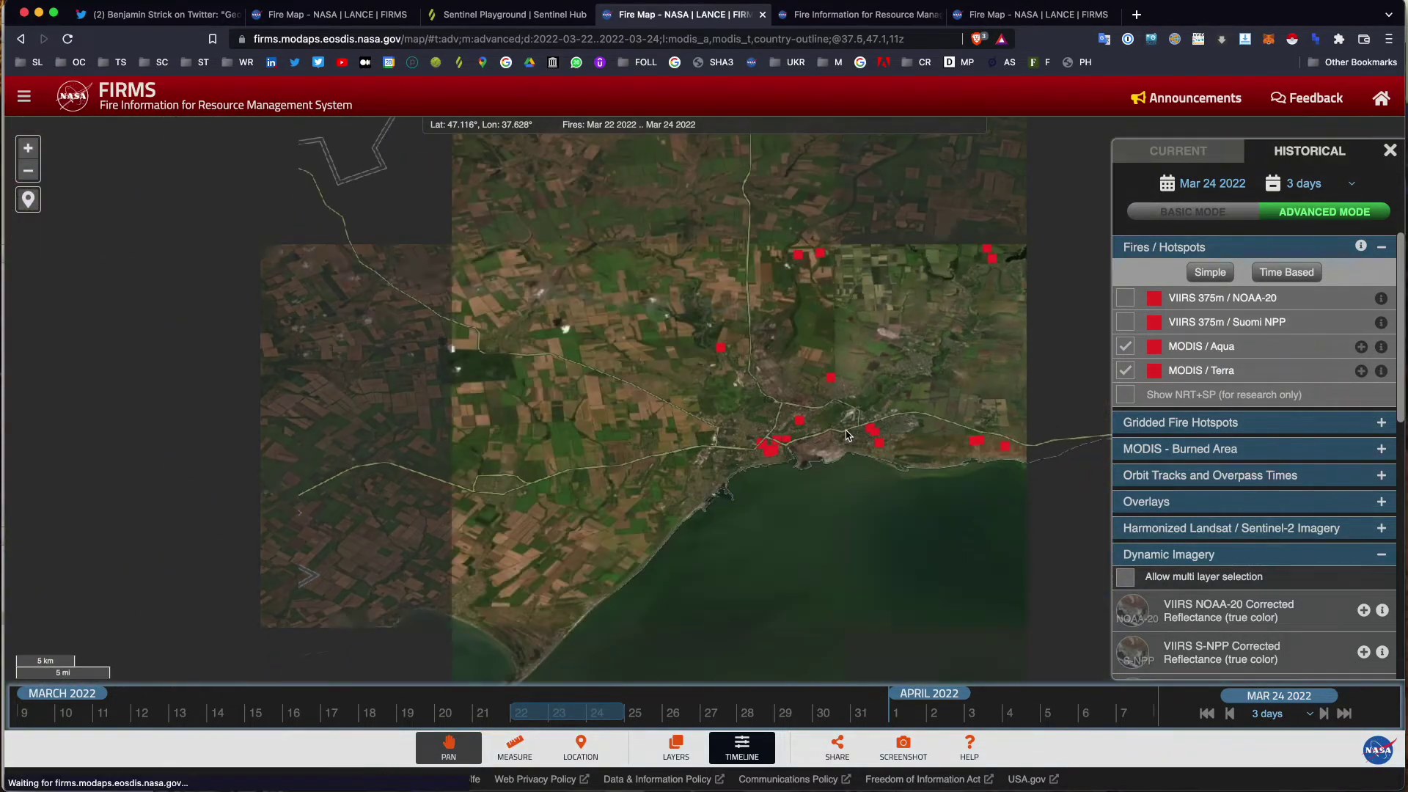
drag(957, 442, 681, 470)
scroll(680, 469, down, 1)
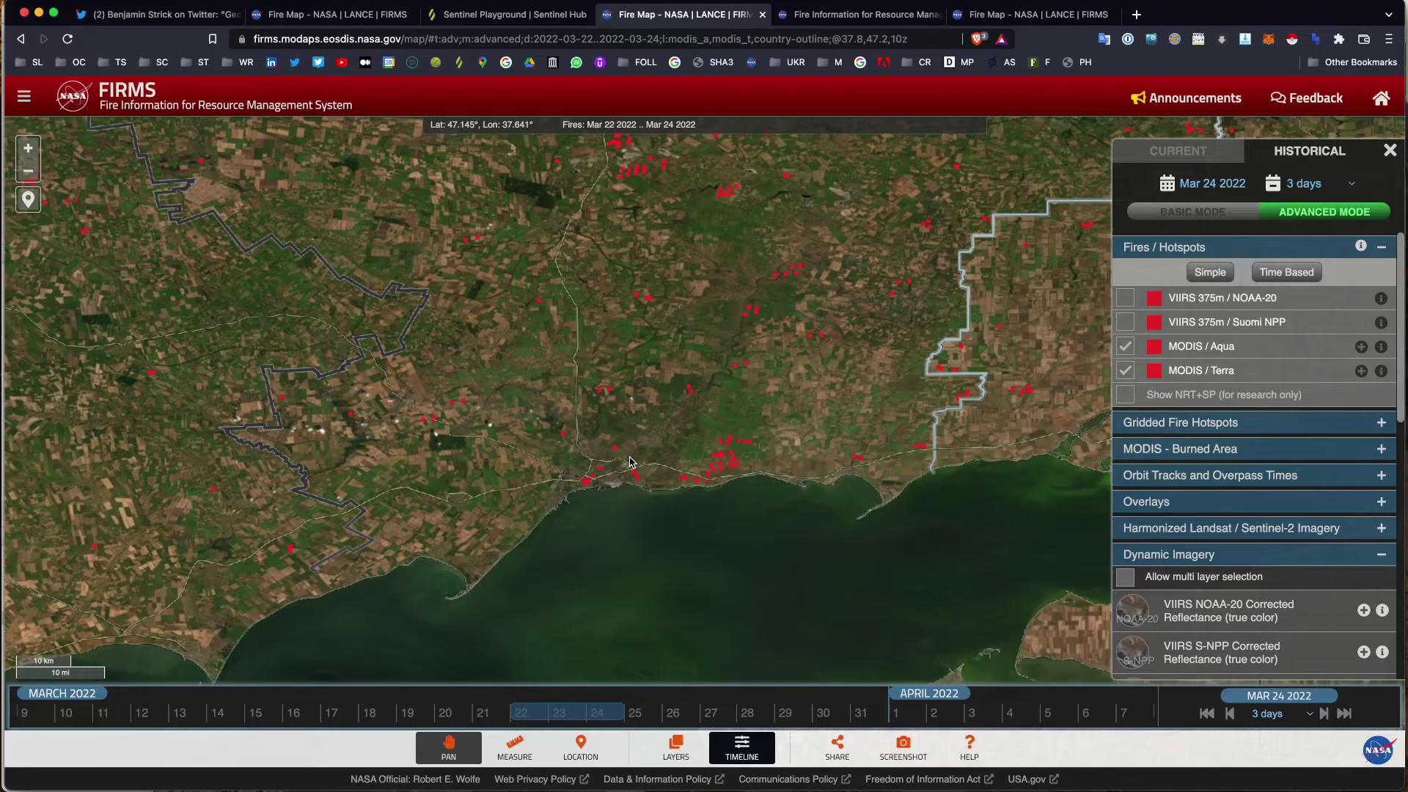
scroll(630, 462, up, 3)
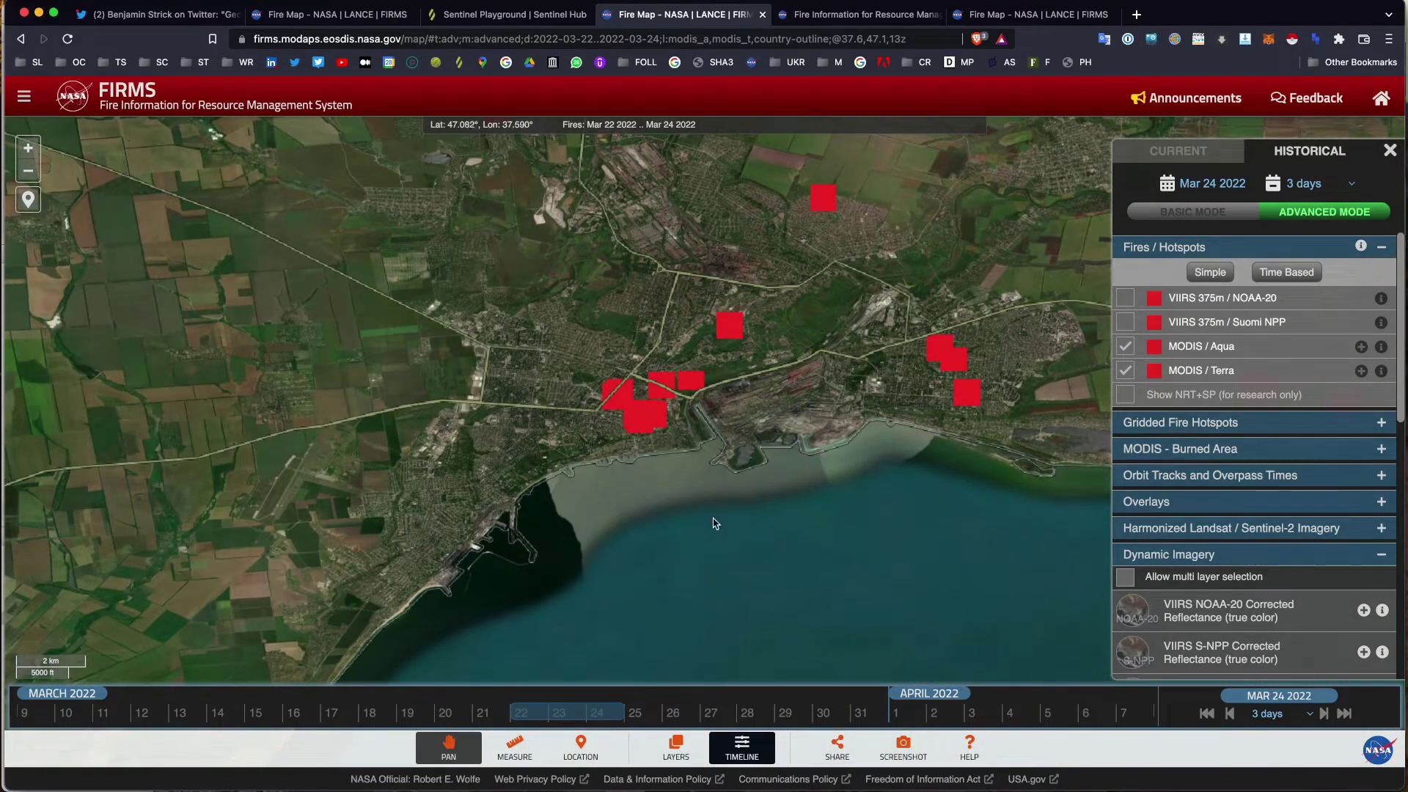
drag(810, 338, 738, 429)
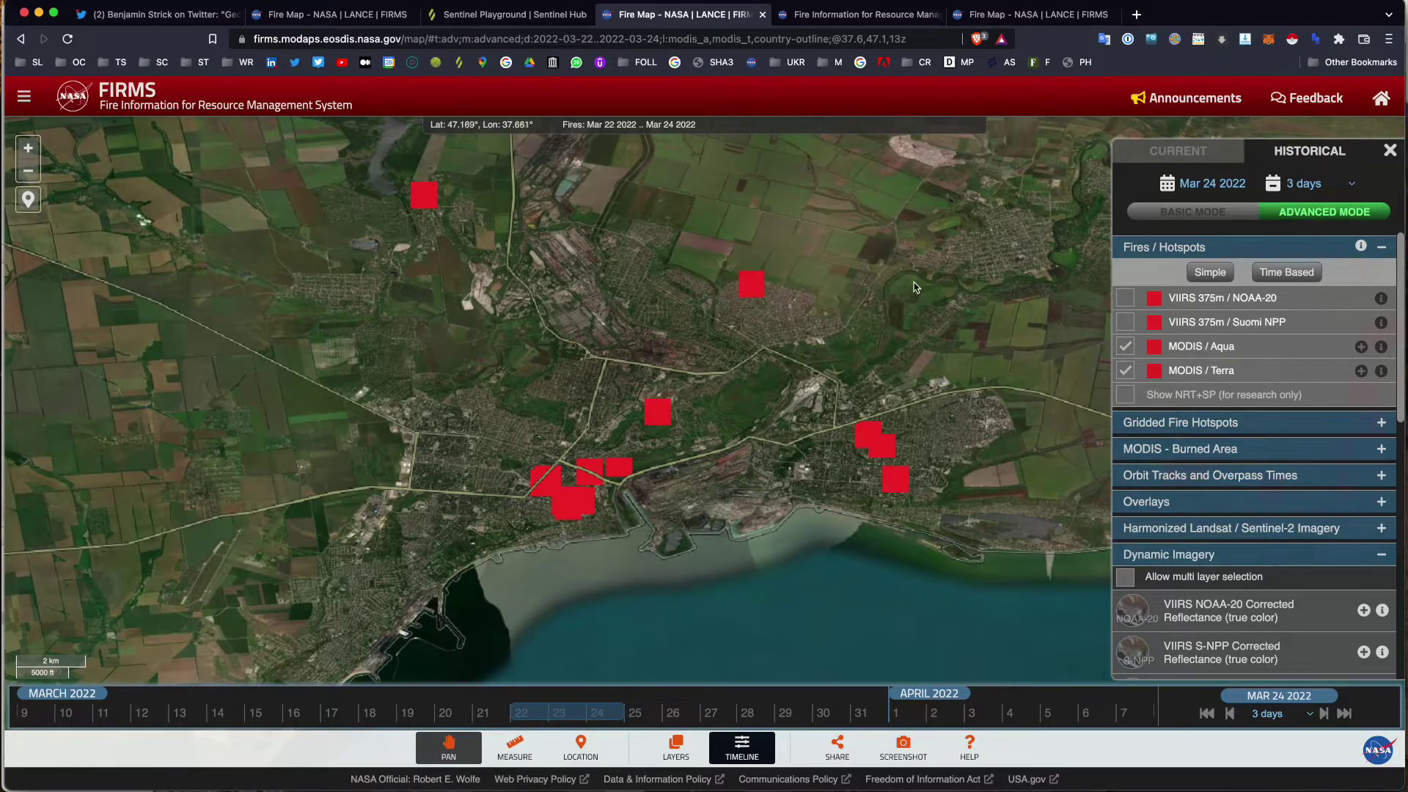
Step: Add the VIIRS 375m Suomi NPP and NOAA-20 hotspots to the Mar 22–24 2022 map and examine their distribution over the city
click(1125, 323)
click(1126, 298)
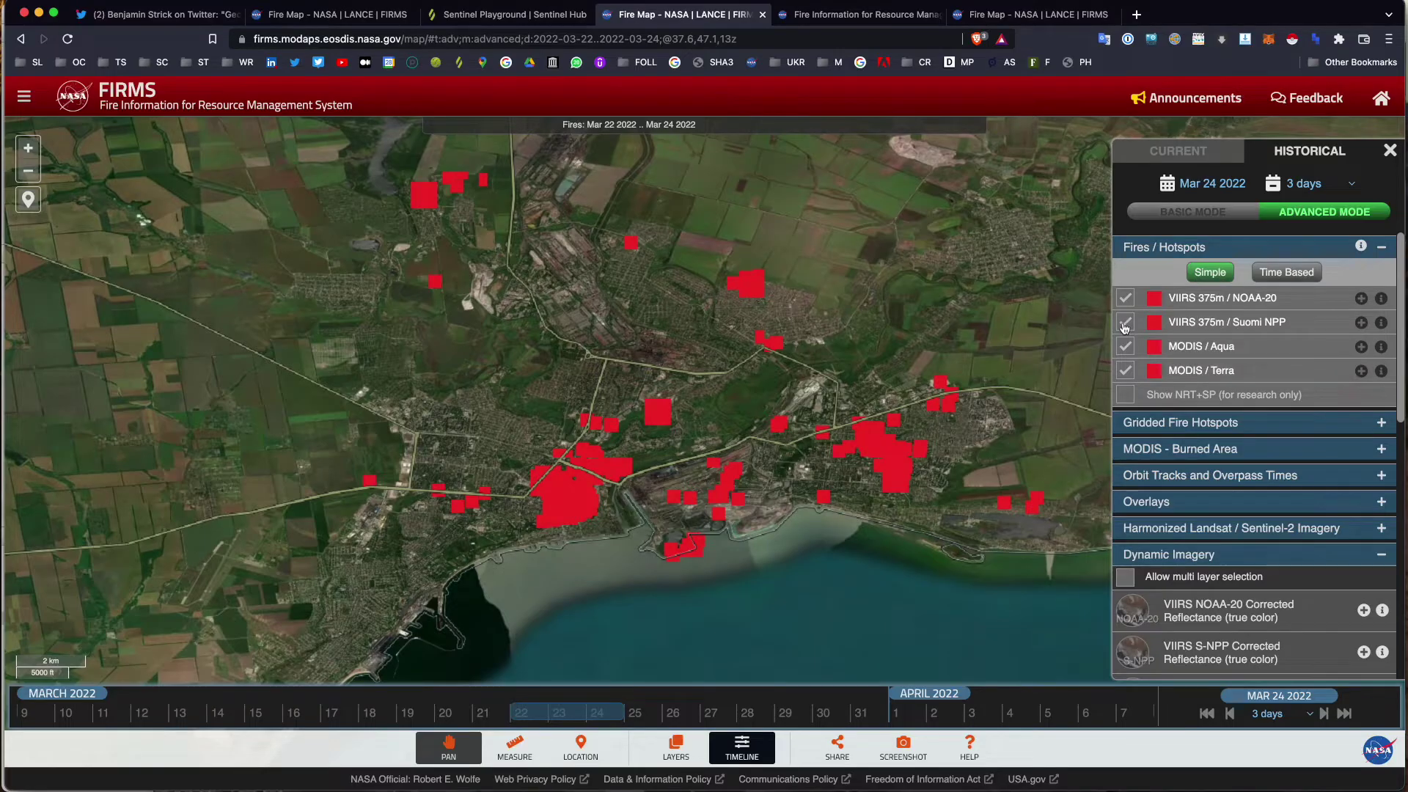
drag(651, 512, 745, 496)
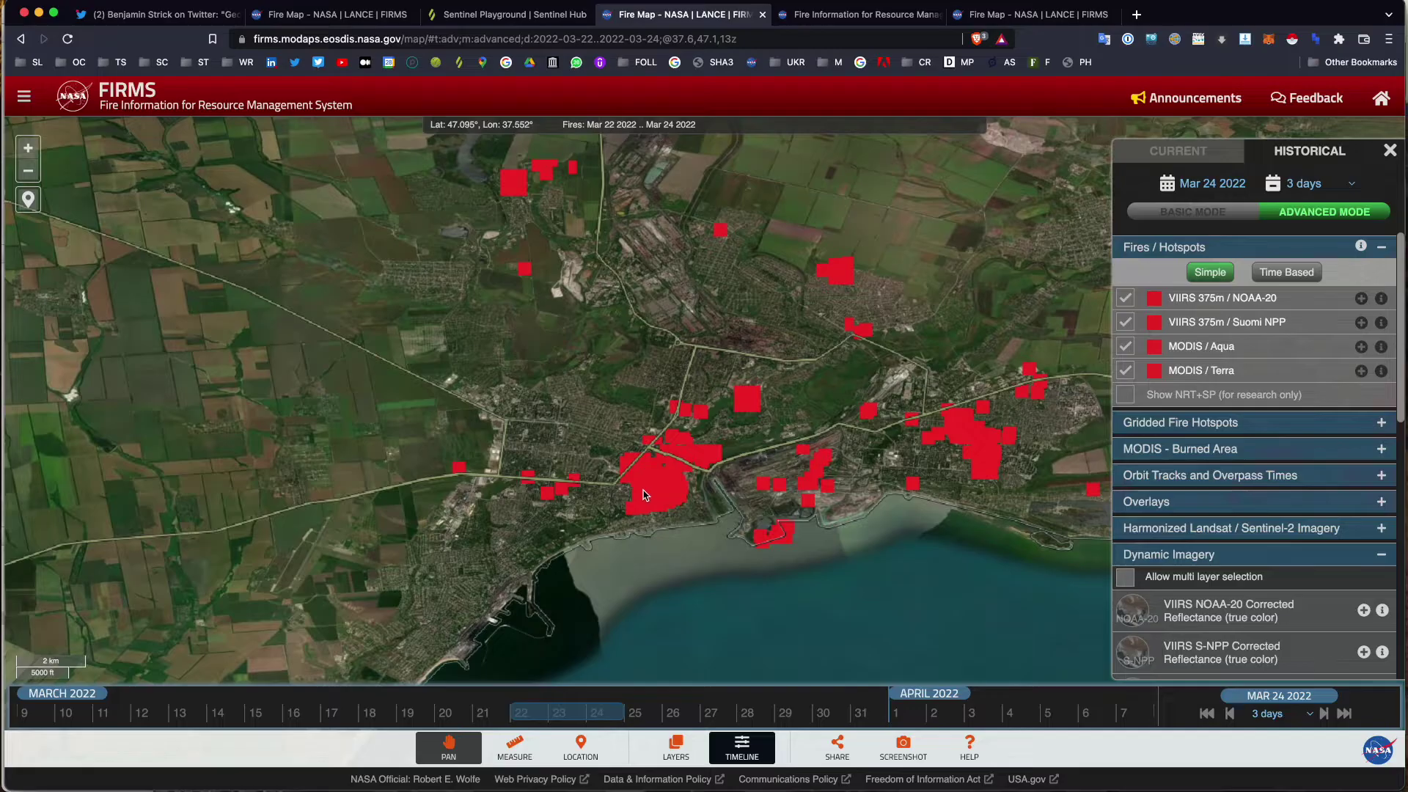
scroll(644, 495, up, 1)
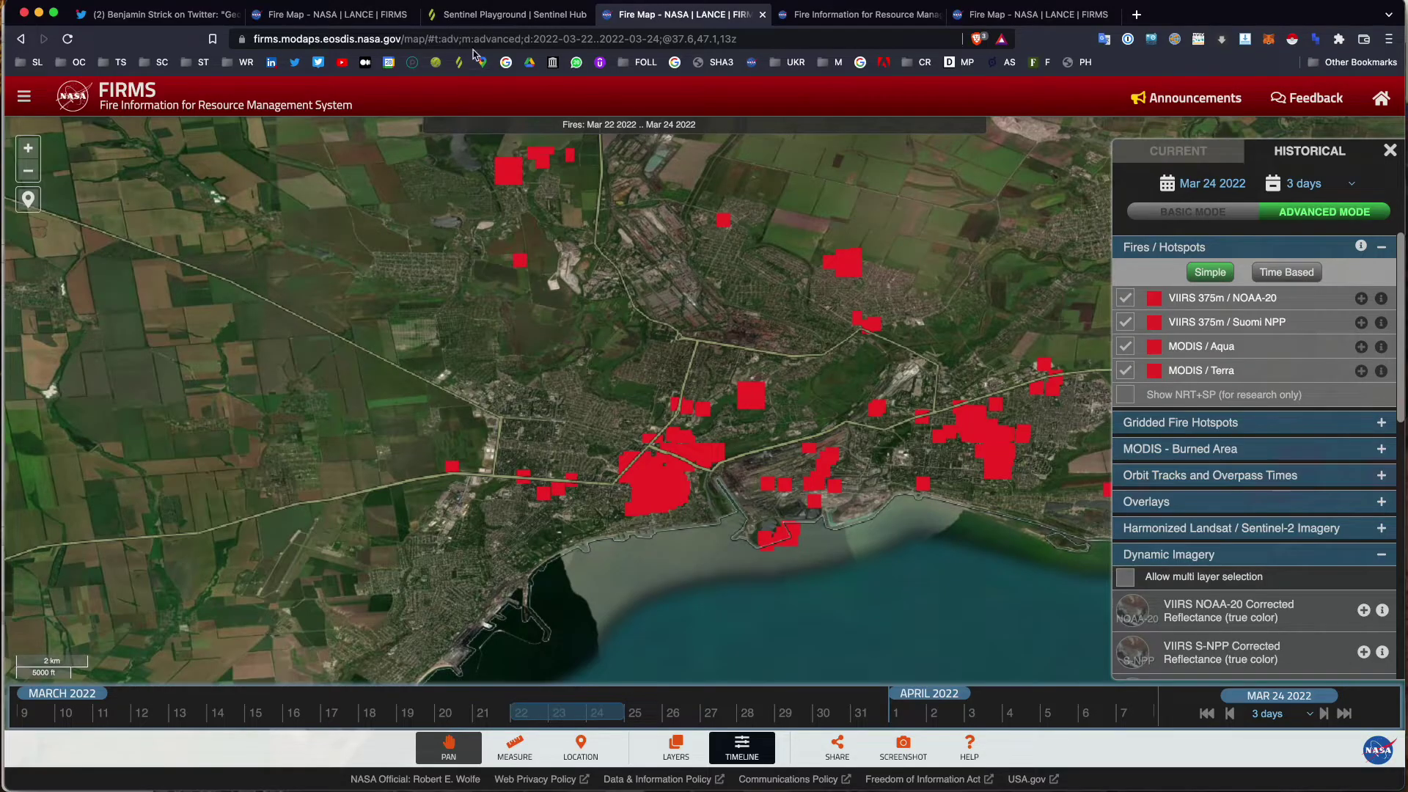
drag(770, 375, 765, 380)
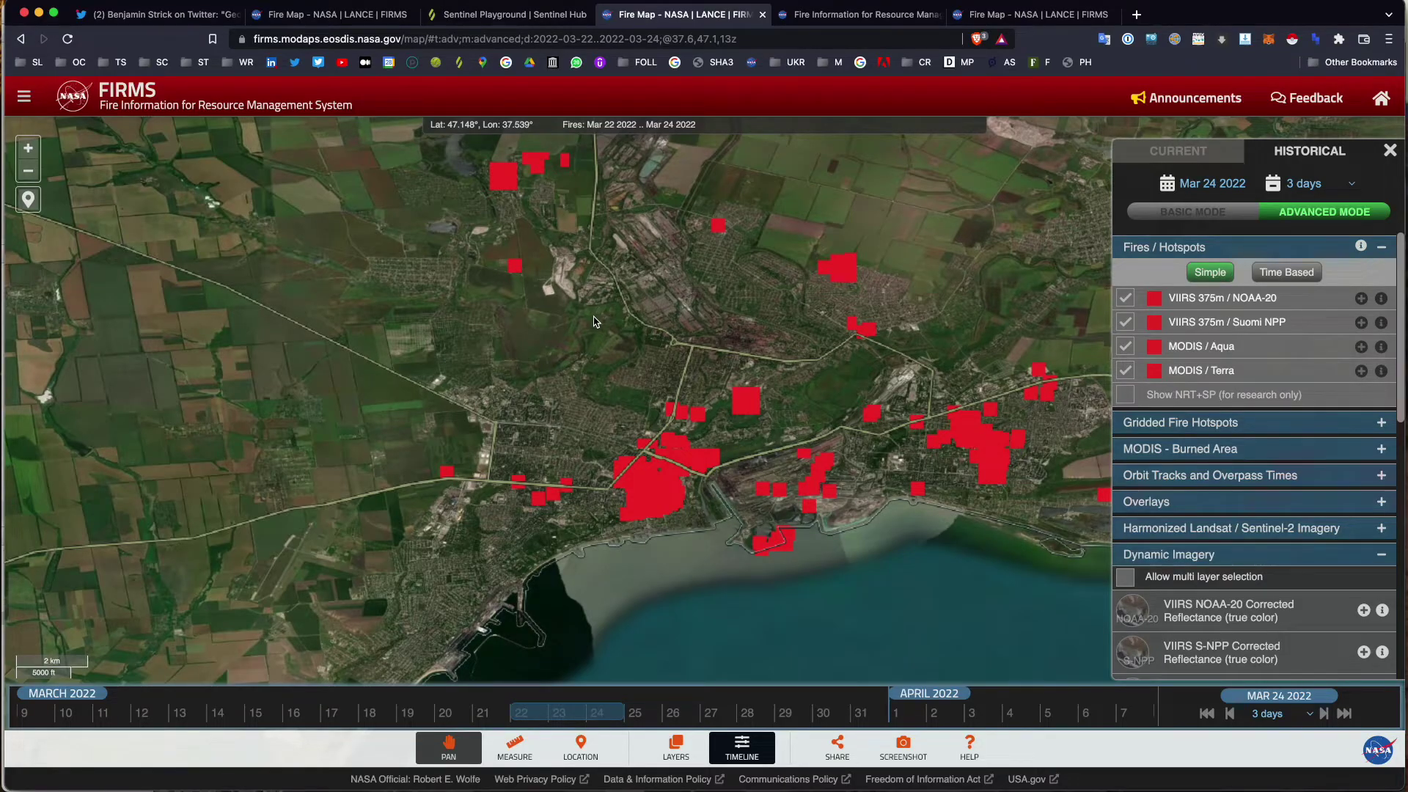
Step: Switch to the Sentinel Playground view of Mariupol for 2022-03-24 and render it in Natural color
click(526, 17)
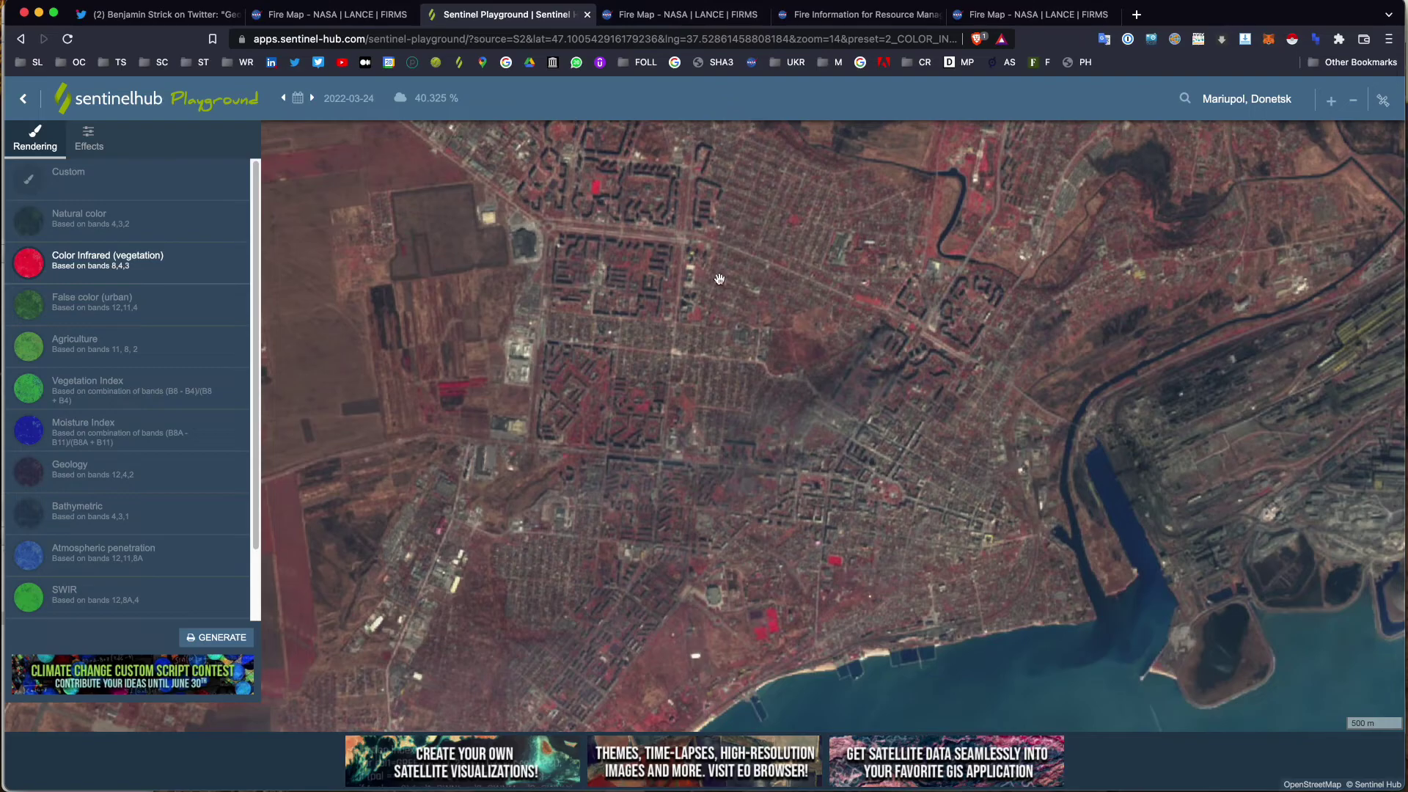
click(126, 236)
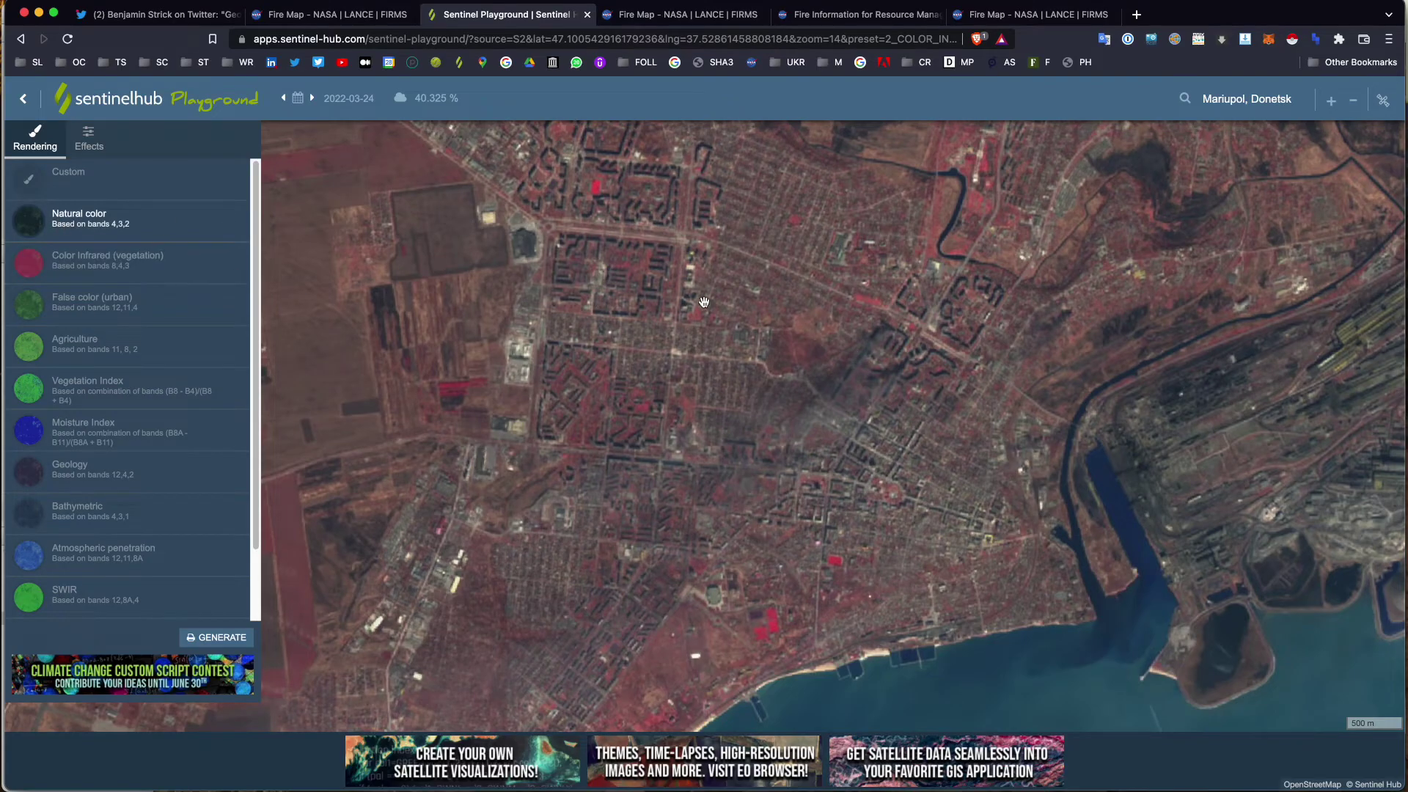
Step: Choose the 2022-03-24 satellite pass as the Natural color image date and frame Mariupol and its coastline
scroll(513, 220, down, 2)
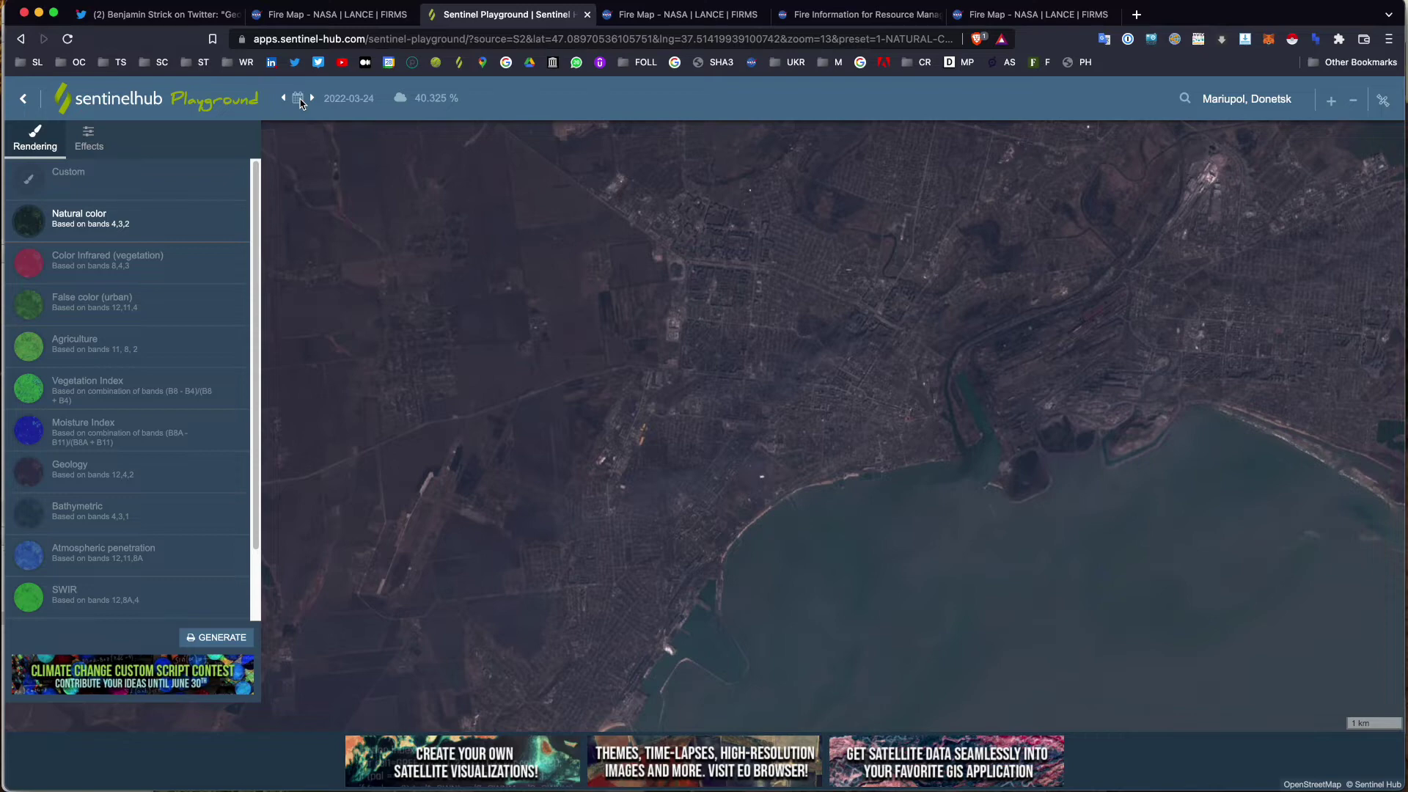
click(299, 101)
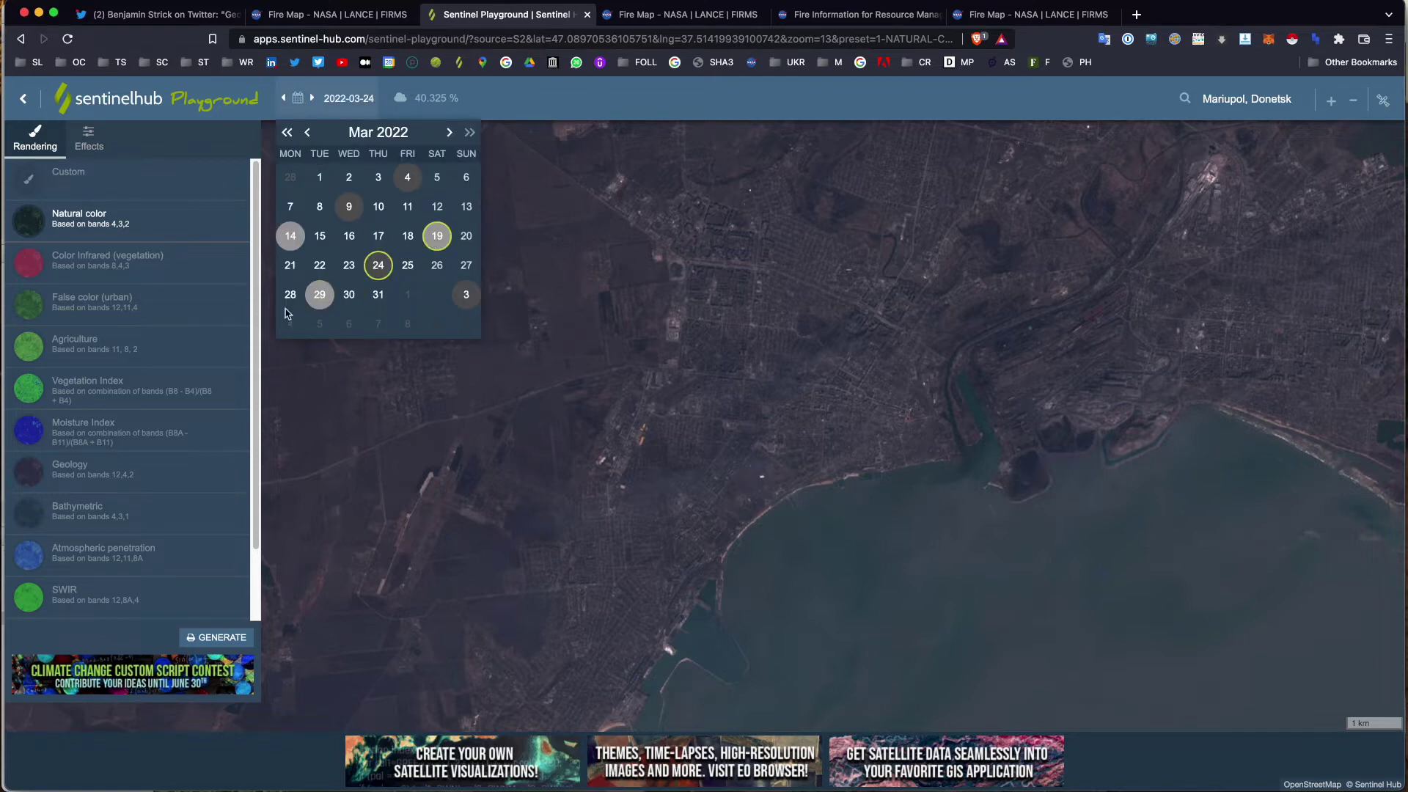
click(382, 268)
drag(776, 336, 719, 365)
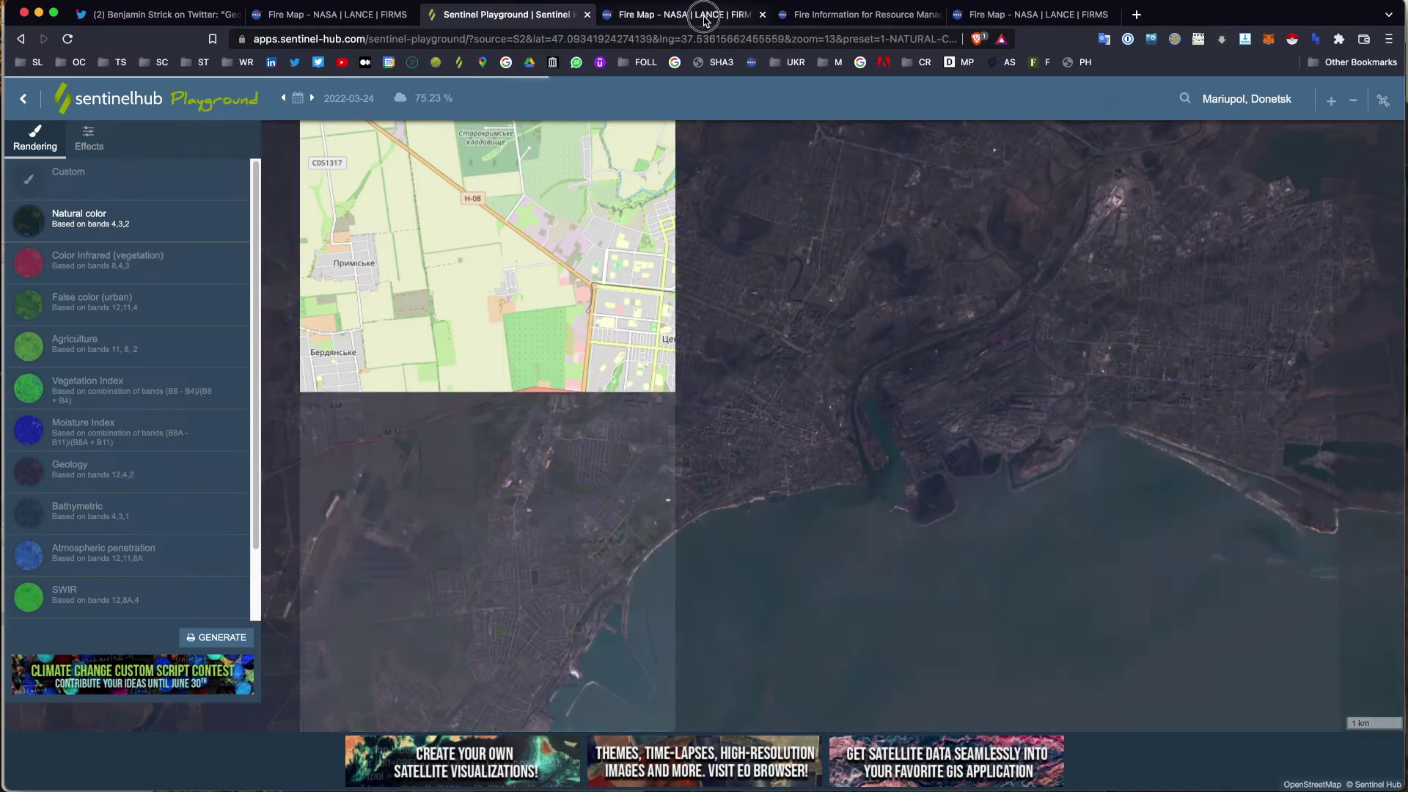
Step: Compare the Mar 22–24 2022 FIRMS hotspots over central Mariupol with the same district in the Sentinel Playground Natural color image
click(706, 16)
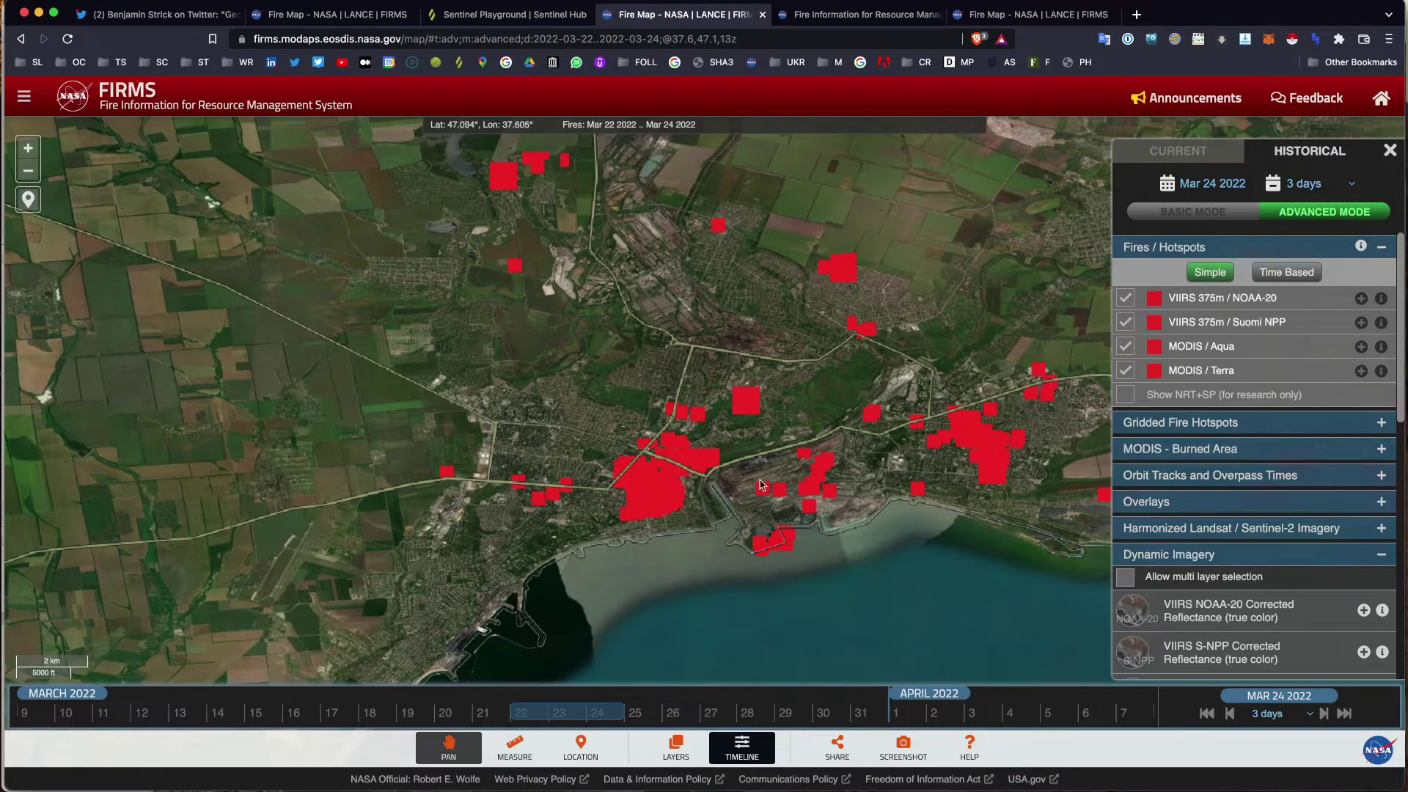
click(518, 16)
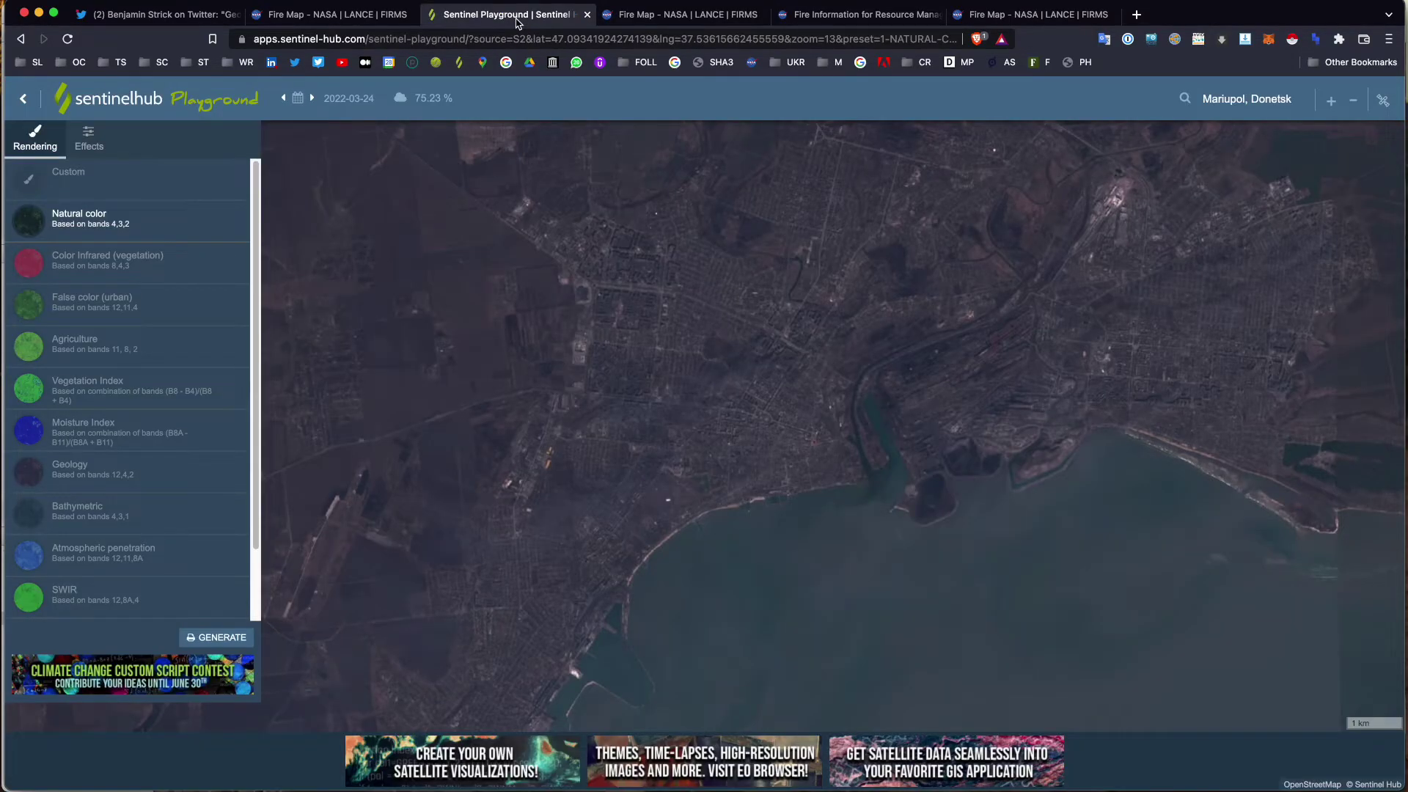
click(638, 14)
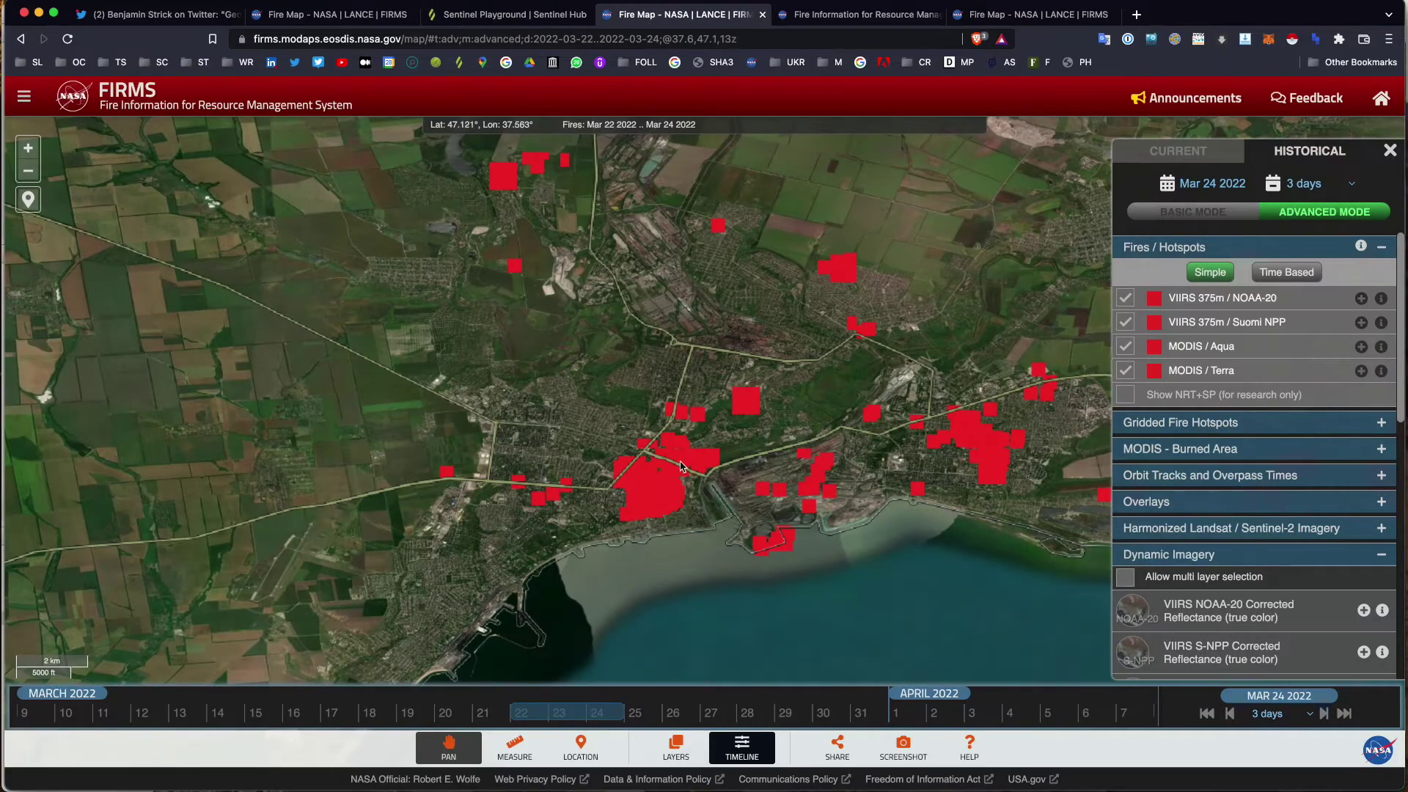
scroll(662, 491, up, 2)
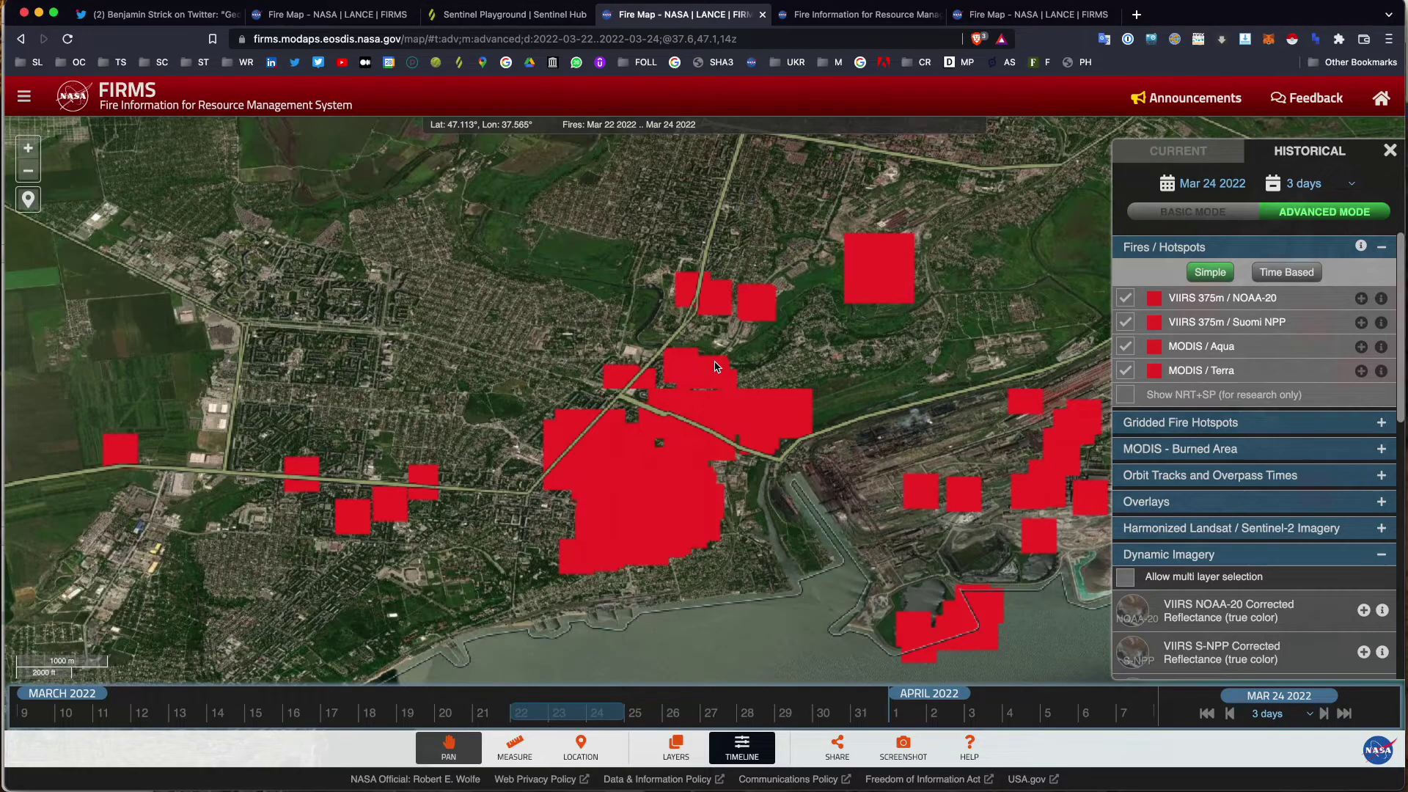
click(549, 21)
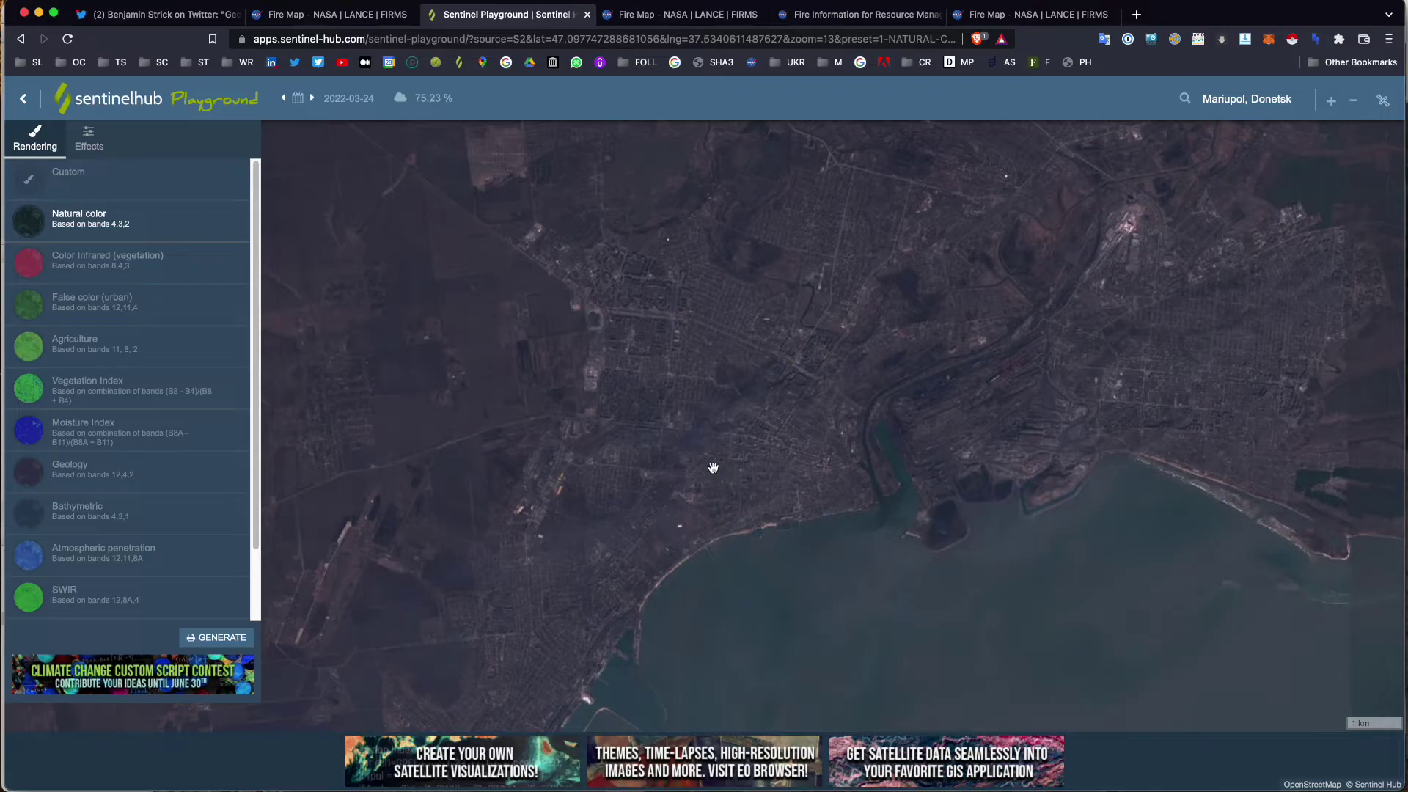
double_click(711, 464)
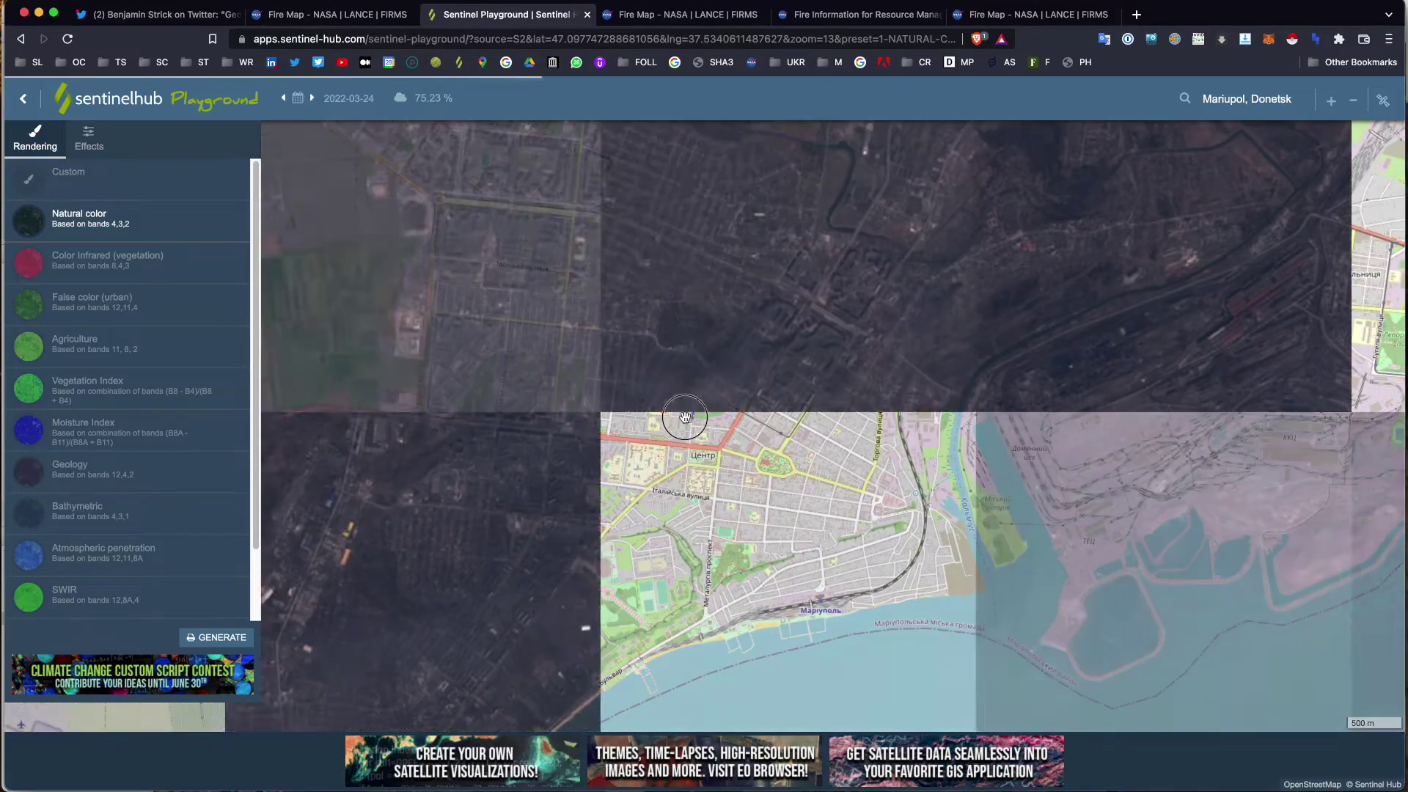
drag(684, 417, 780, 425)
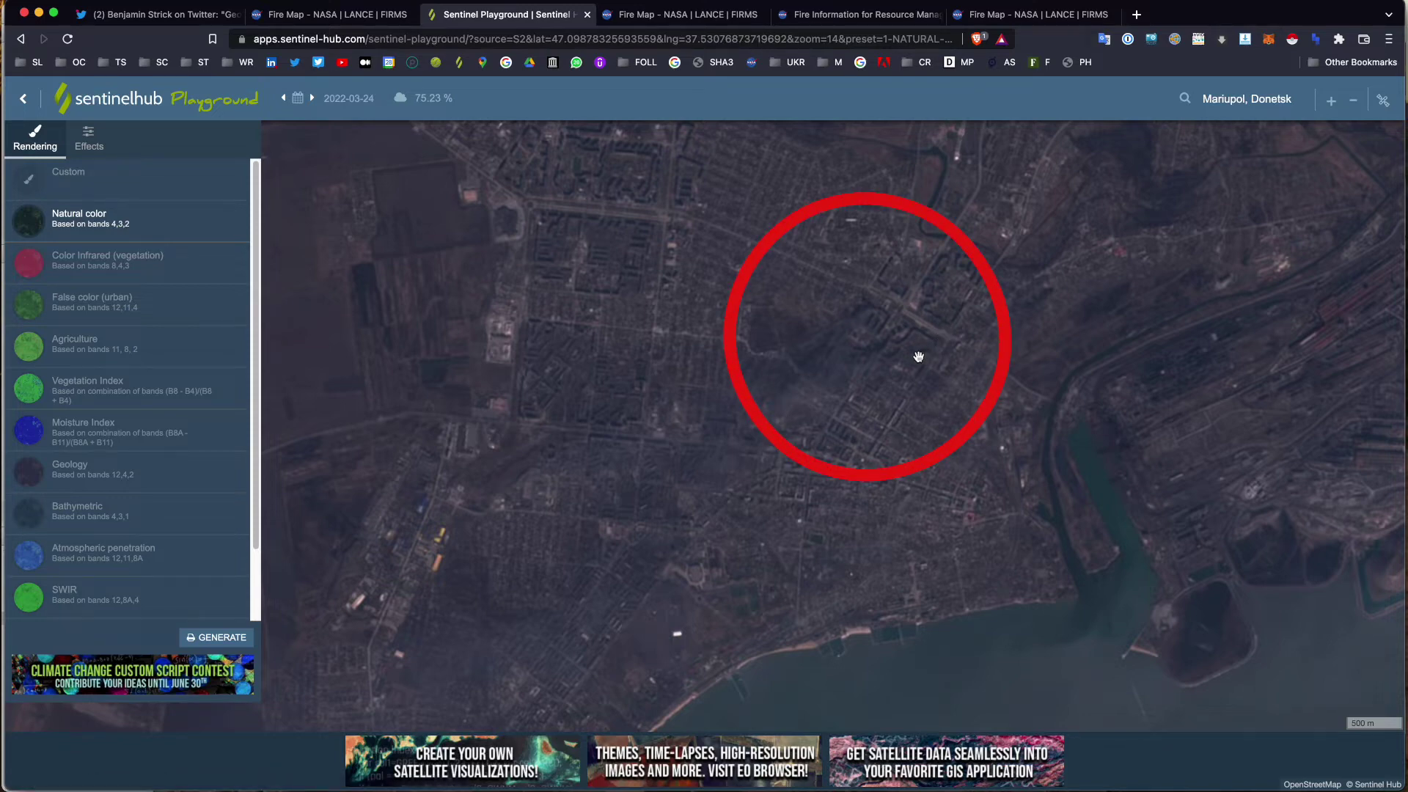
Step: Render the 2022-03-24 image in Color Infrared (vegetation) and examine the dark smoke around the central apartment blocks
click(123, 267)
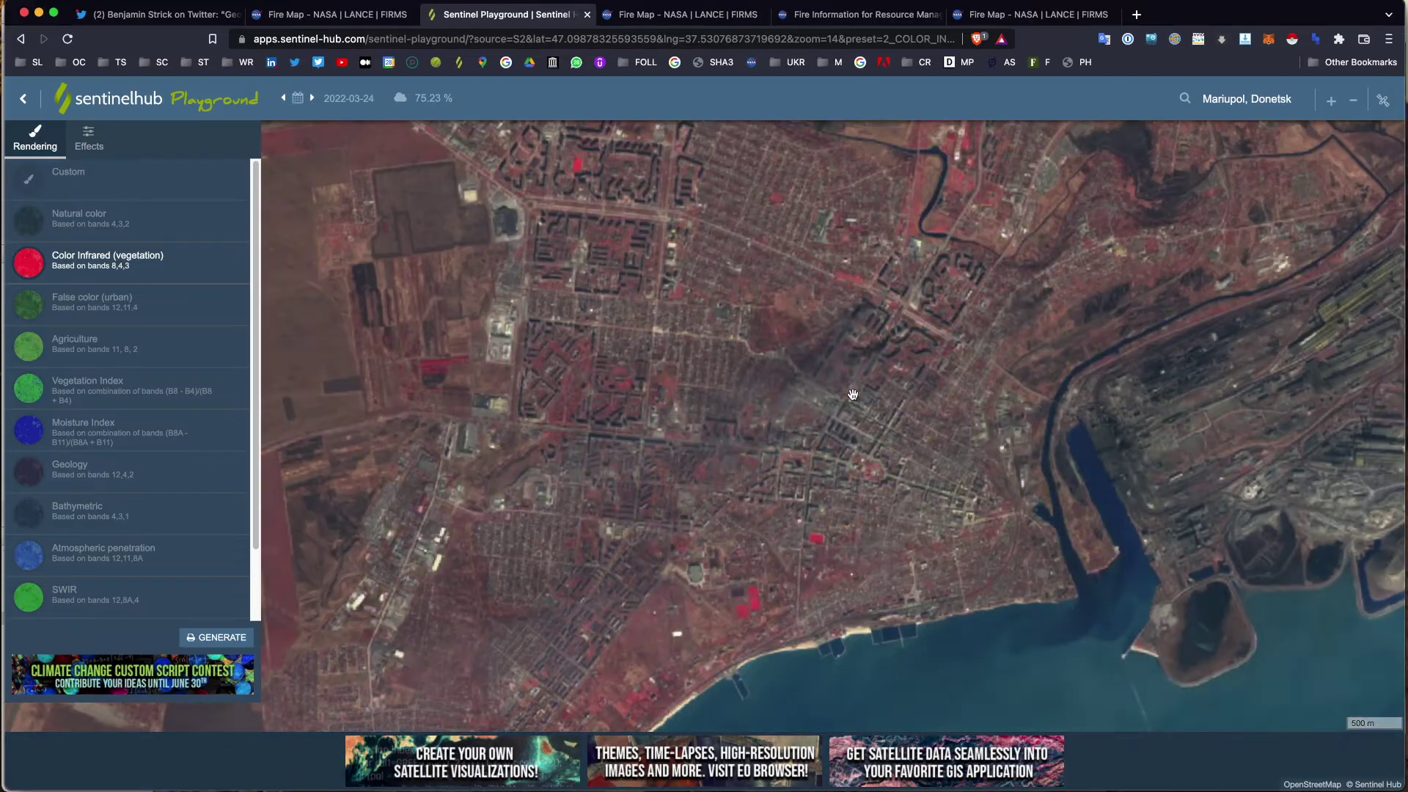
scroll(832, 370, up, 1)
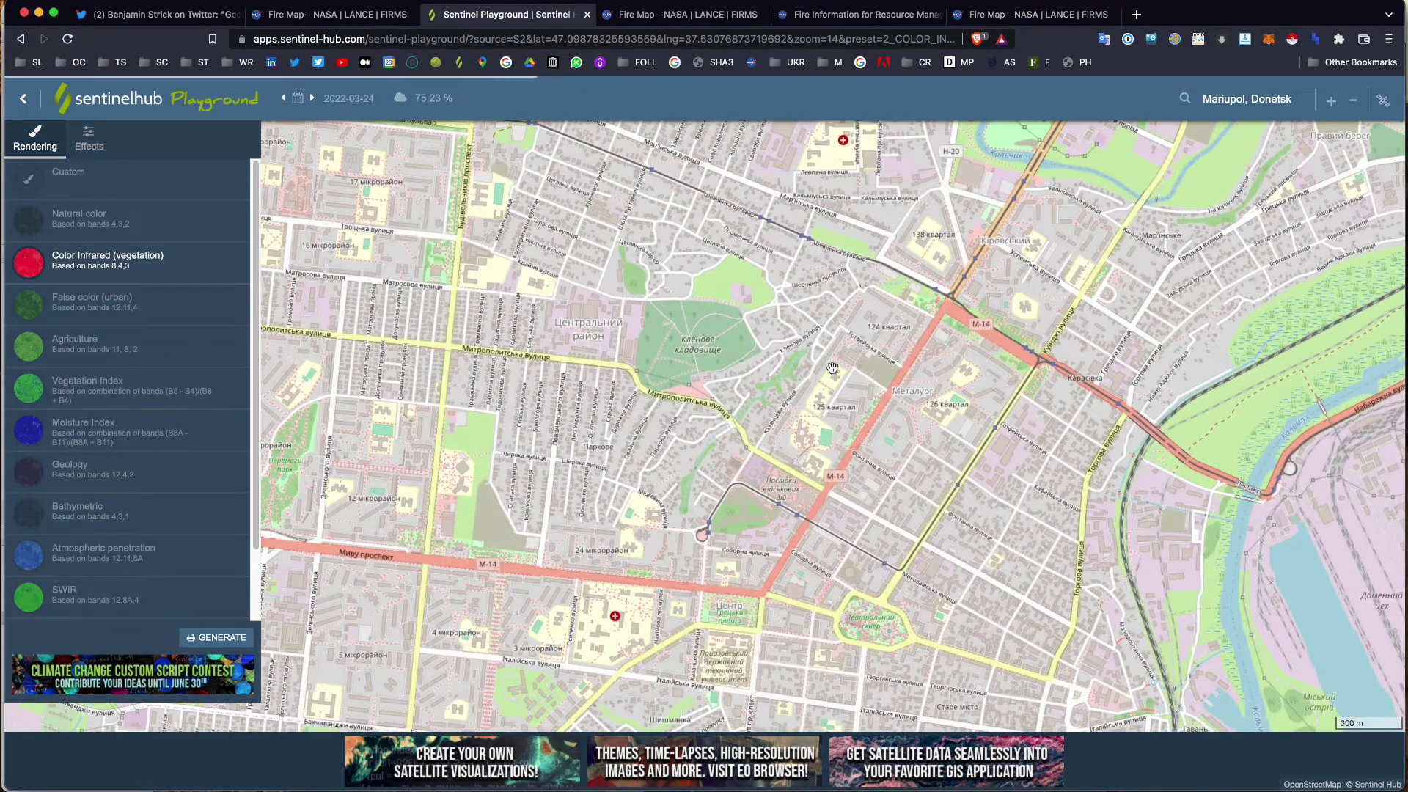
scroll(880, 375, up, 1)
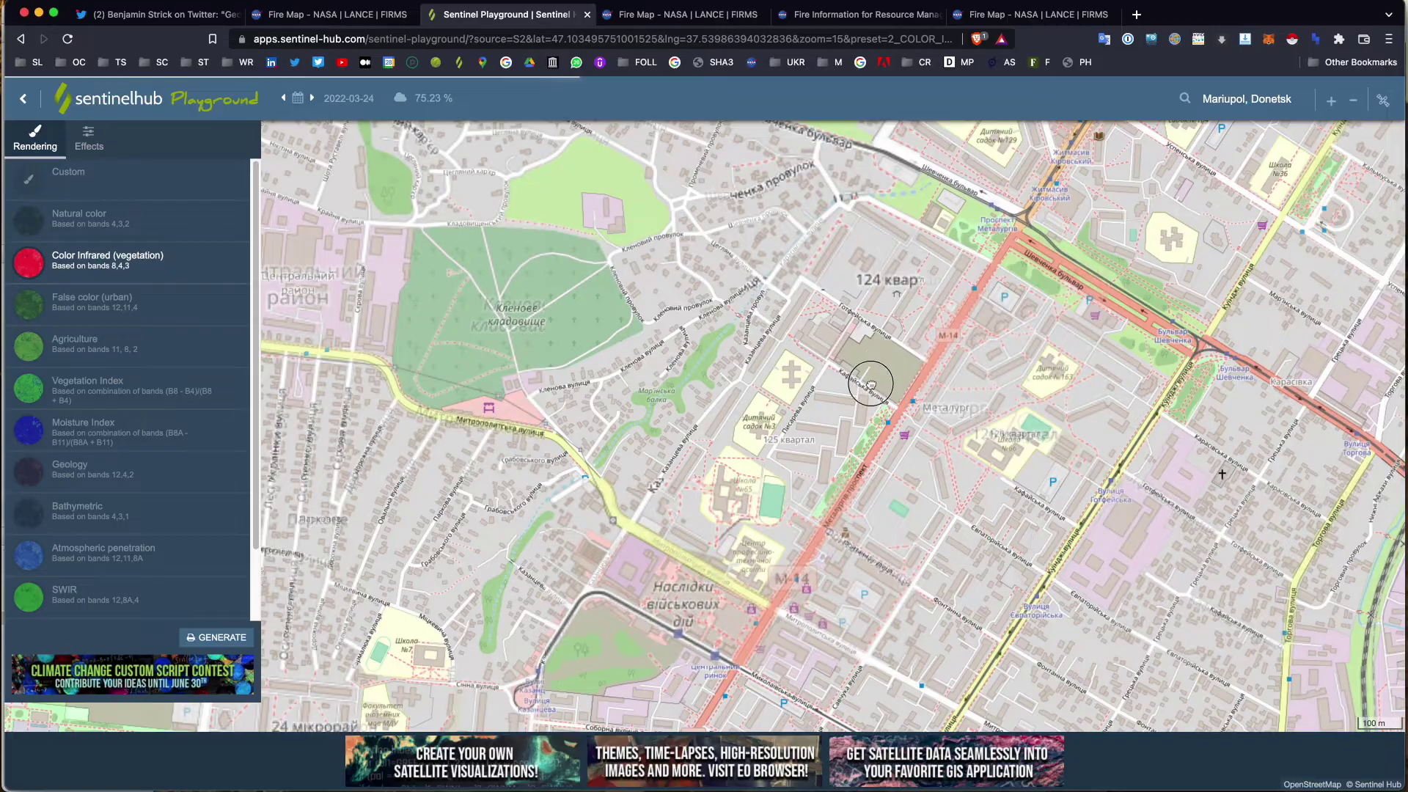
drag(876, 377, 873, 451)
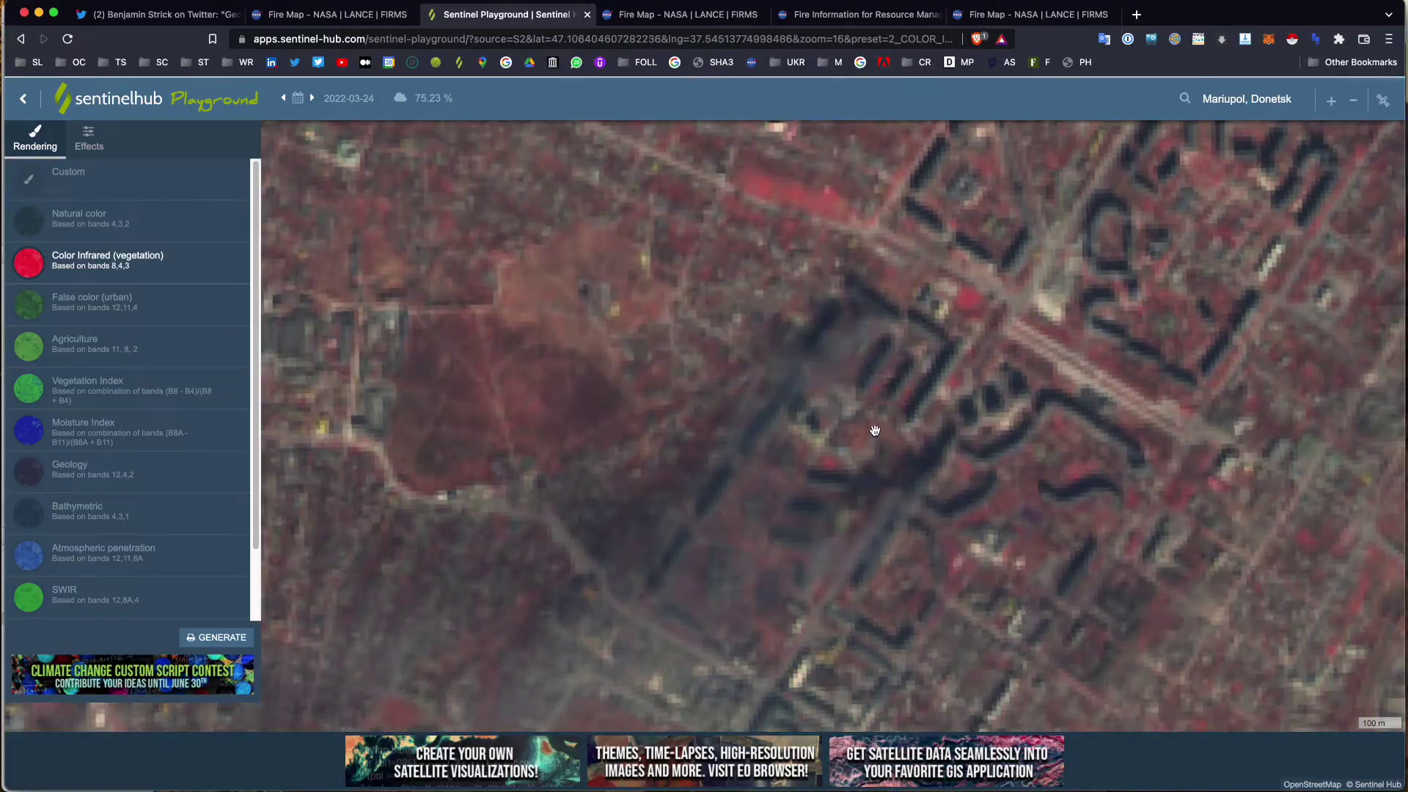
scroll(822, 478, down, 2)
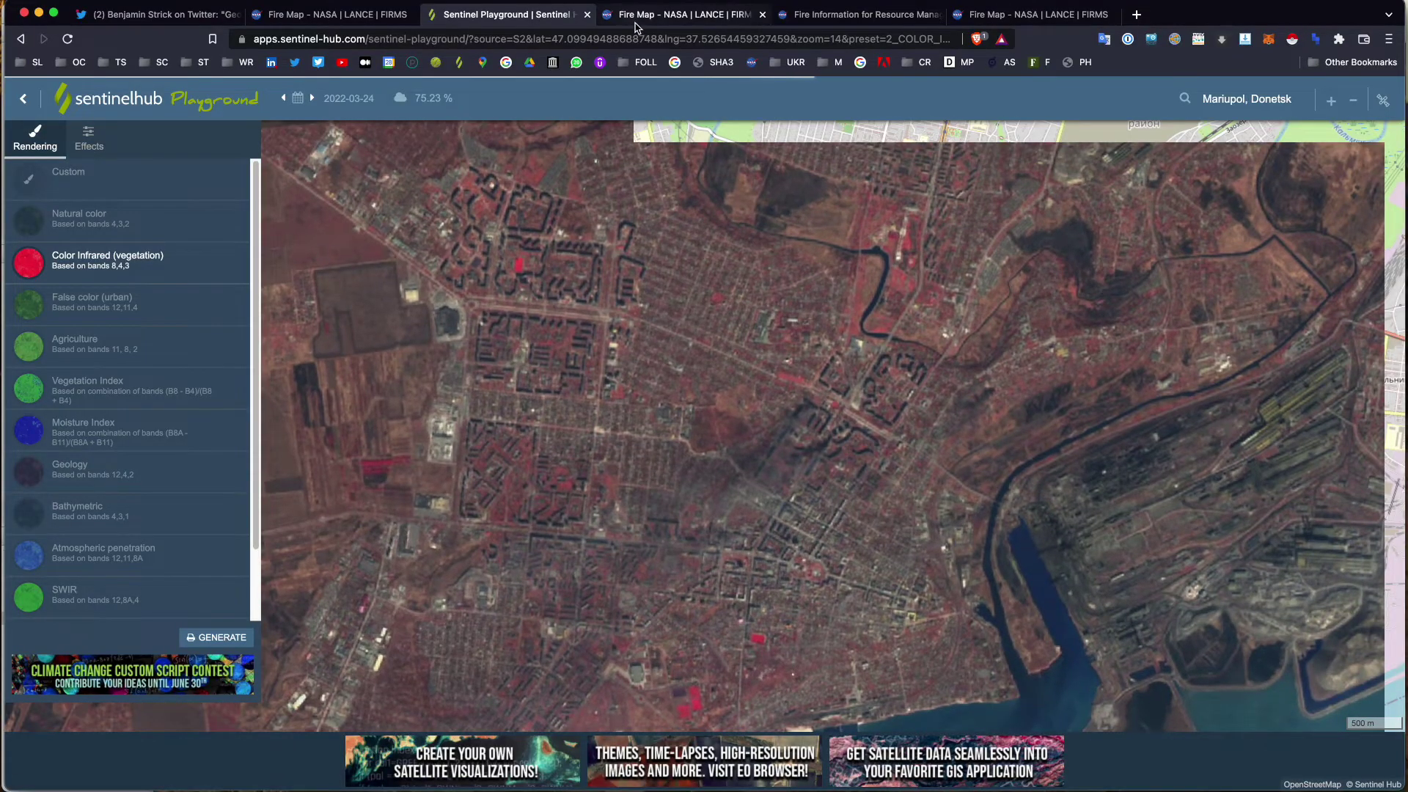
Step: Check the FIRMS hotspot cluster over central Mariupol against the smoke and apartment blocks in the Sentinel Playground infrared image
click(664, 14)
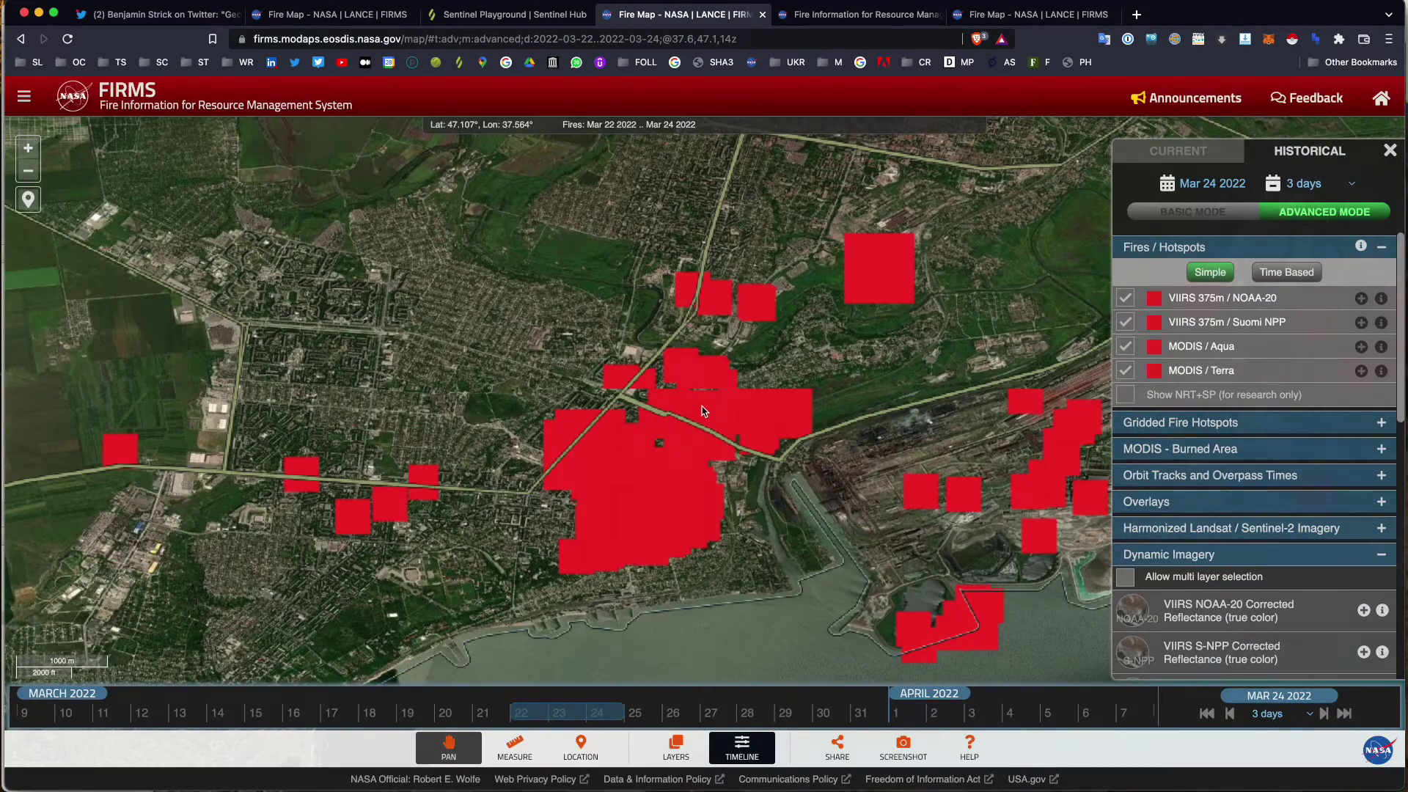
scroll(705, 412, down, 2)
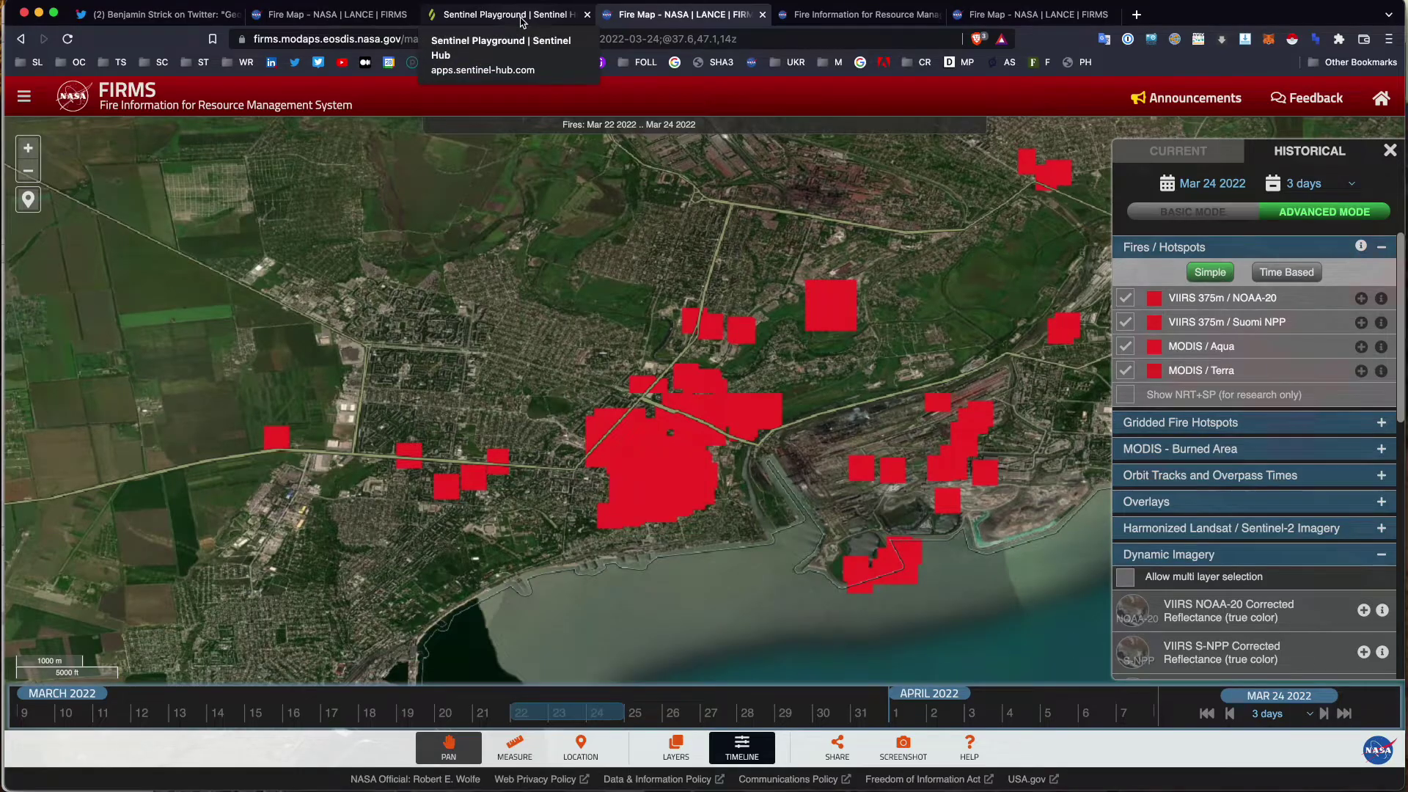
click(523, 18)
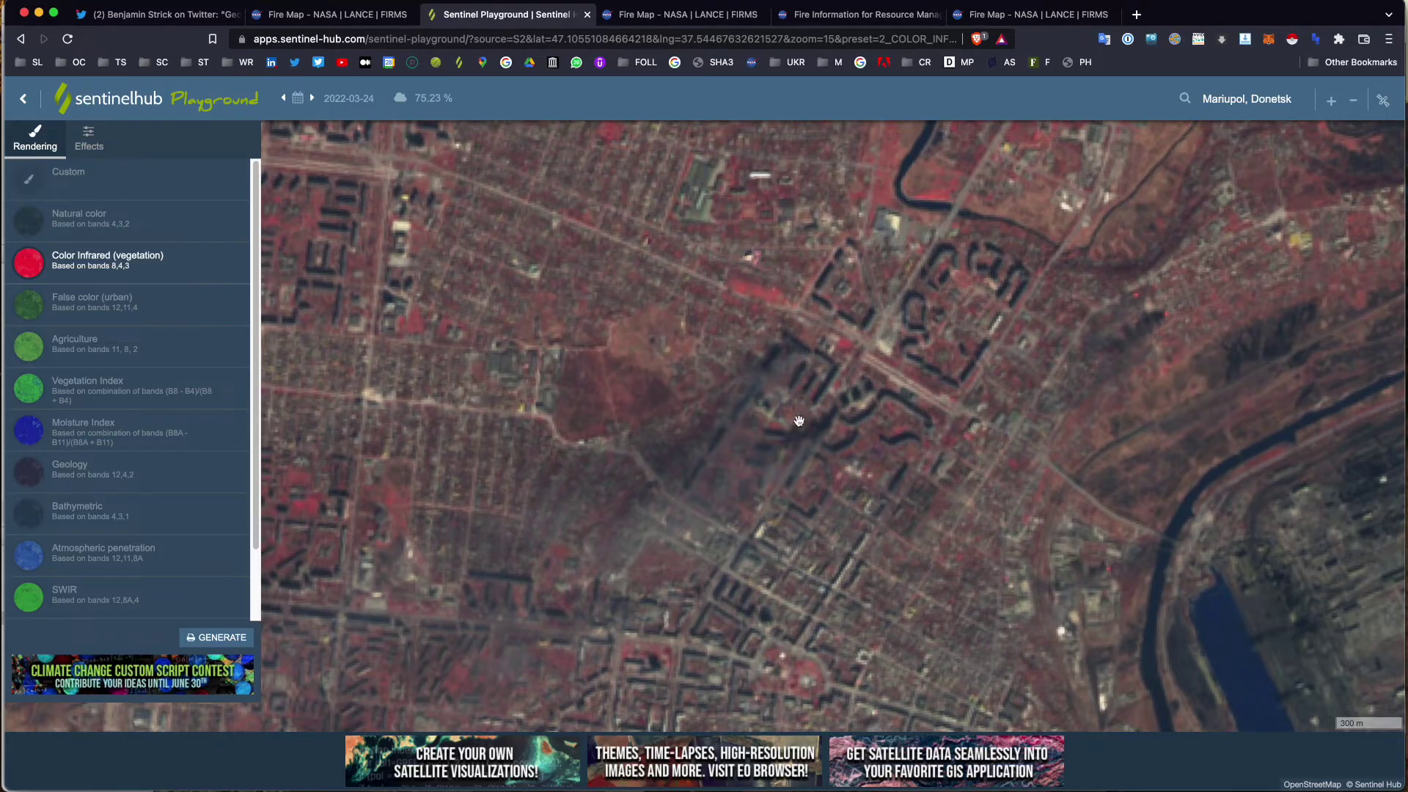
scroll(810, 372, up, 2)
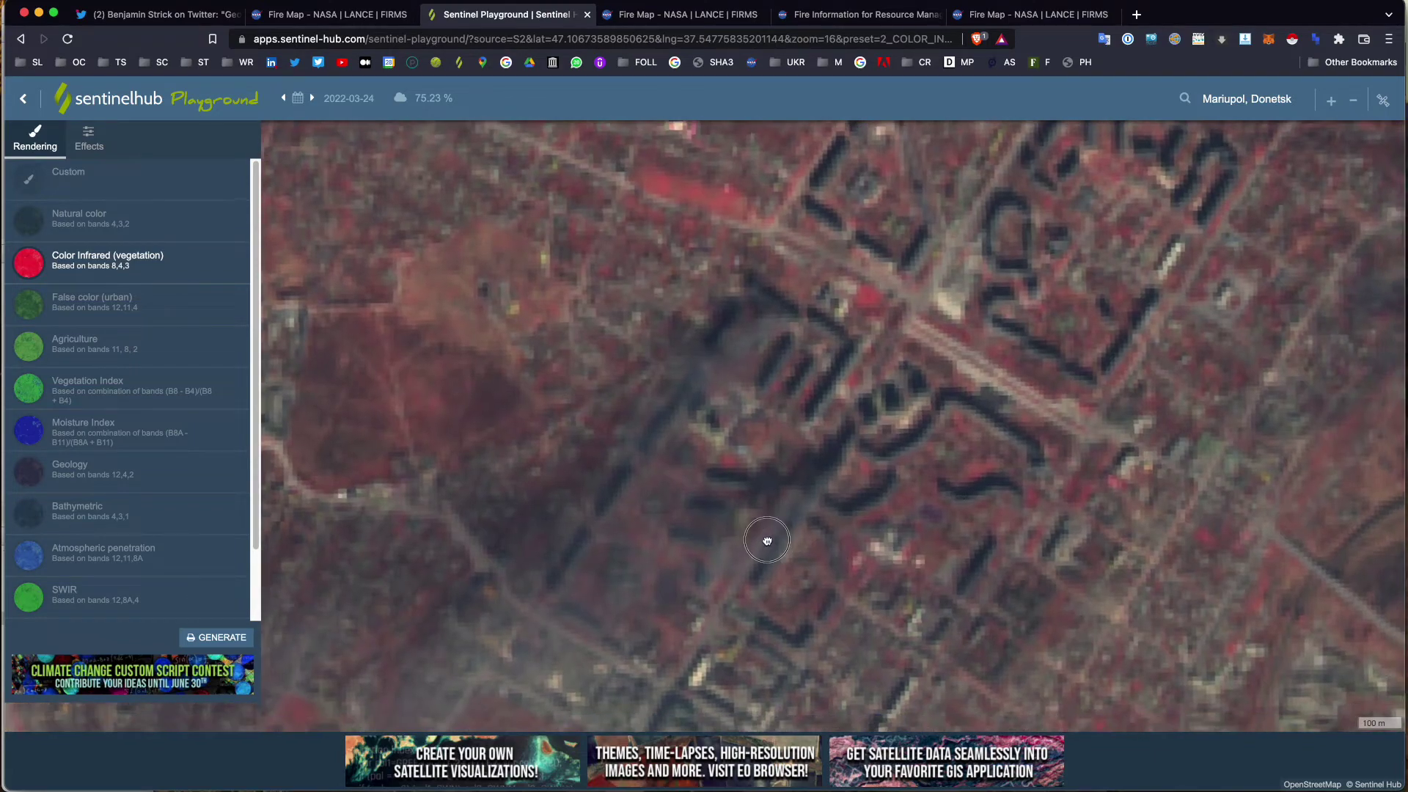
drag(764, 537, 802, 513)
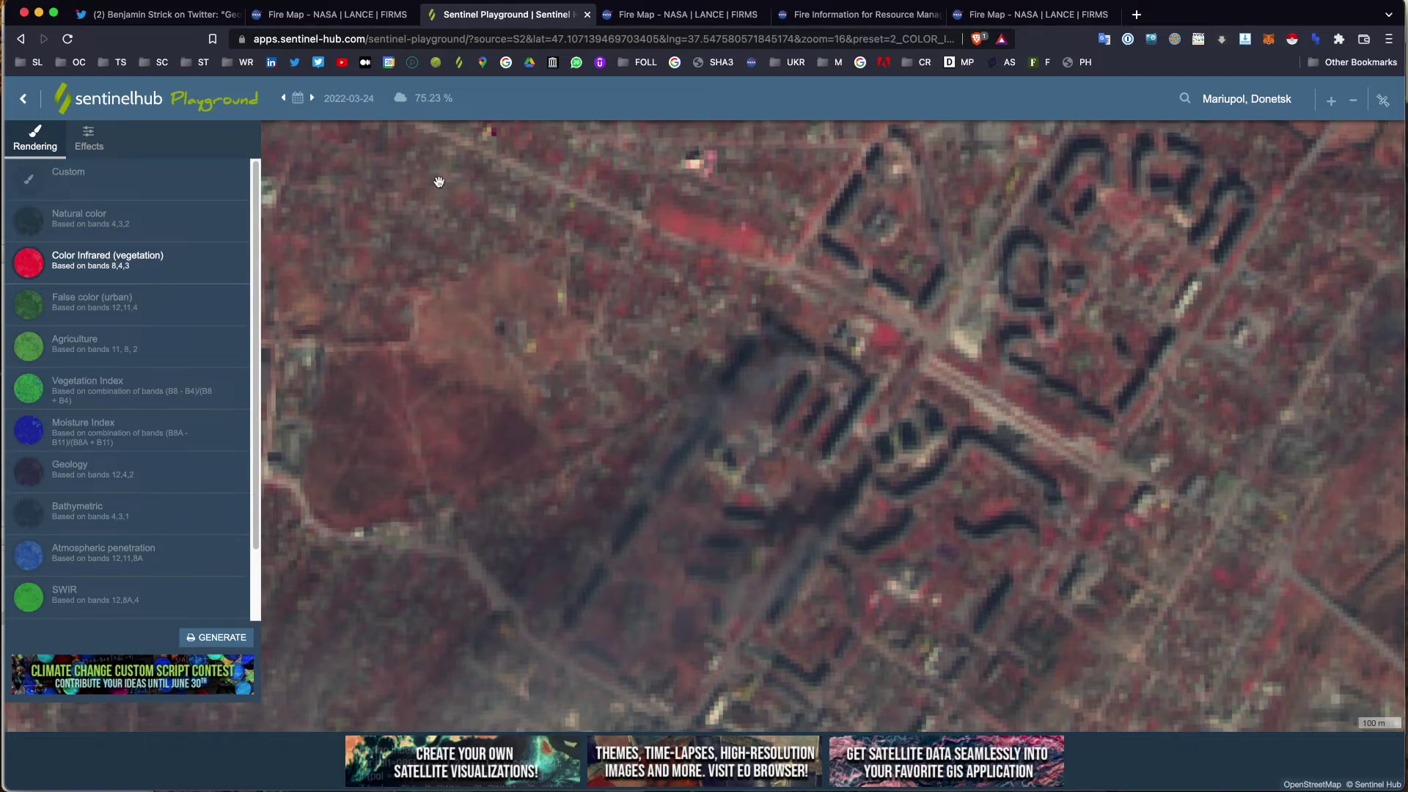
scroll(777, 308, down, 3)
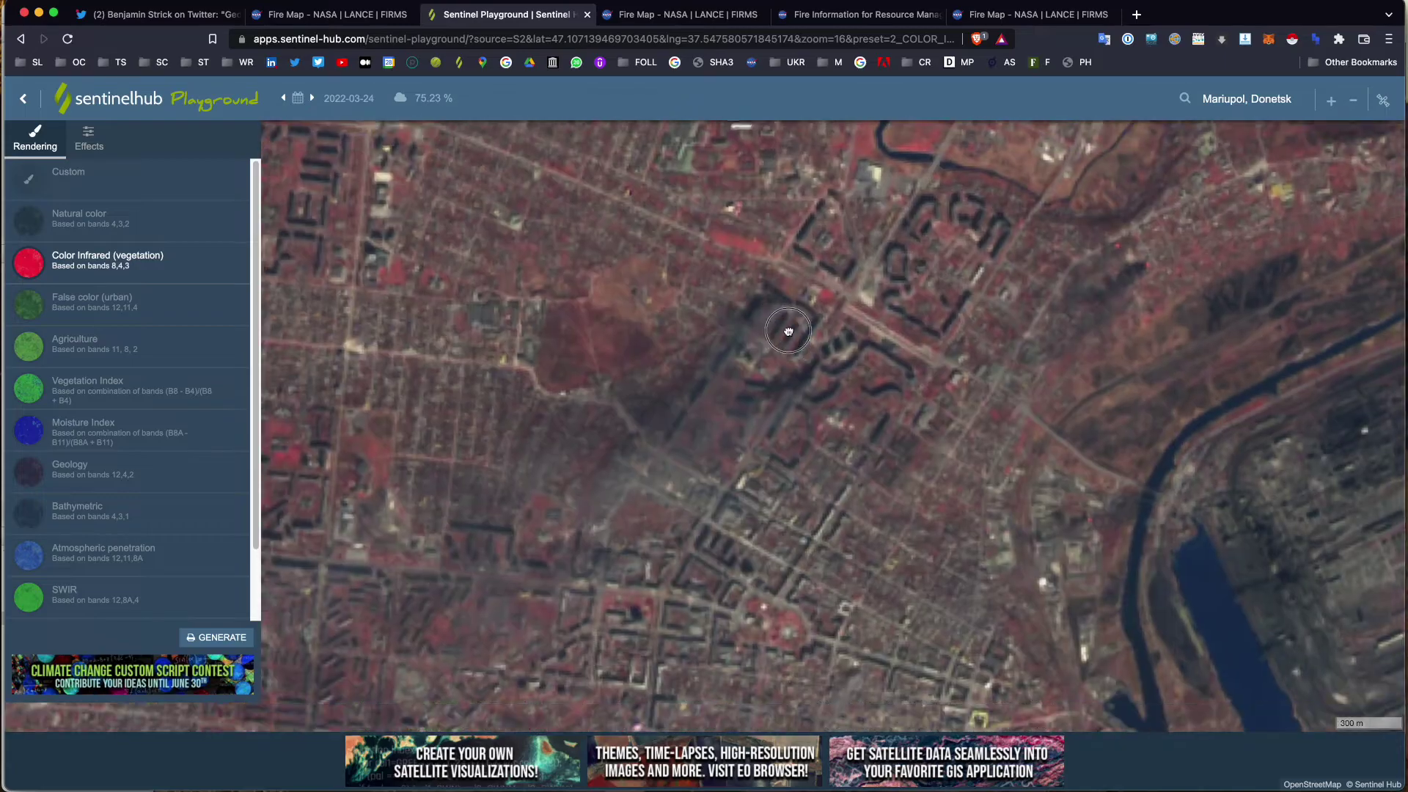
drag(793, 425, 793, 425)
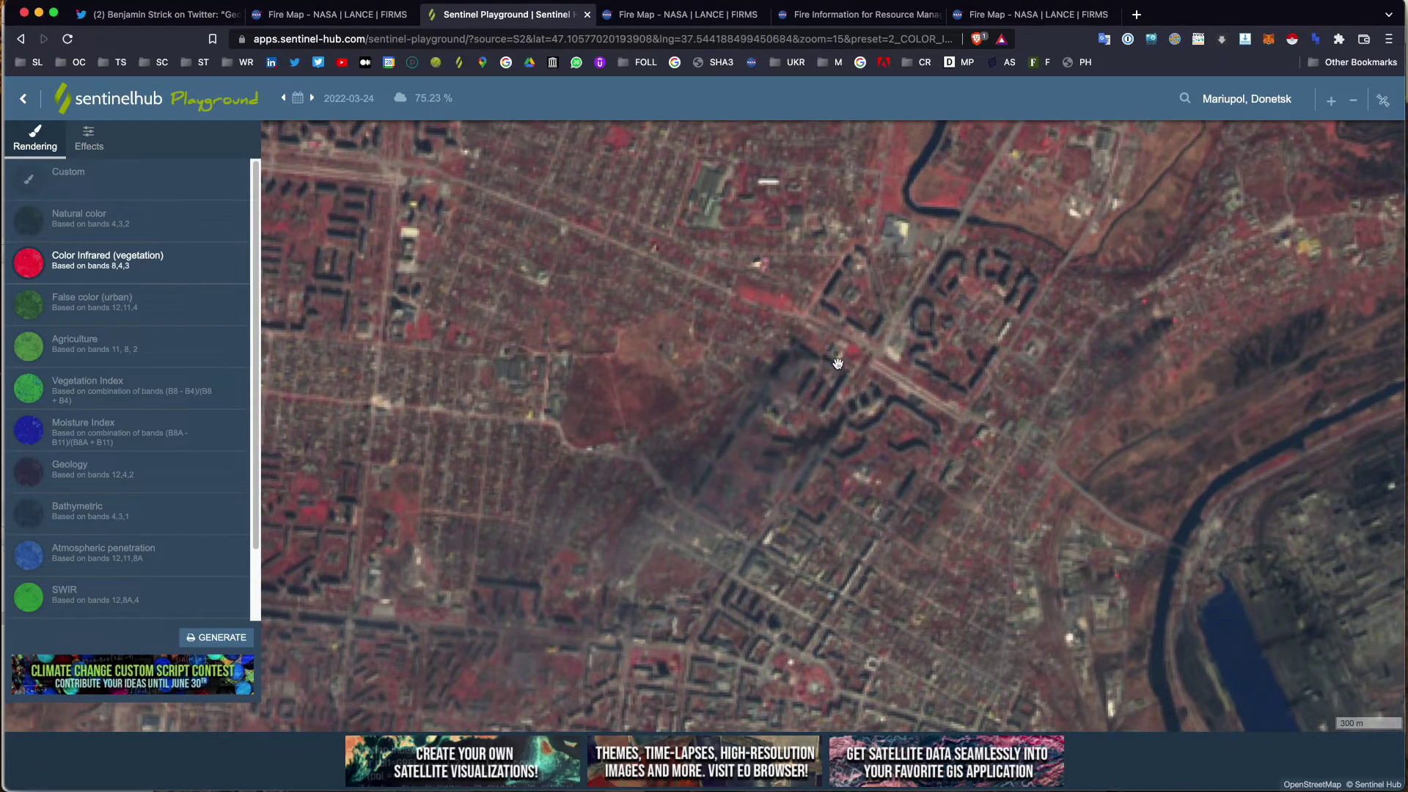
Step: Render the 2022-03-24 image in Natural color and examine the smoke over the city centre
click(63, 222)
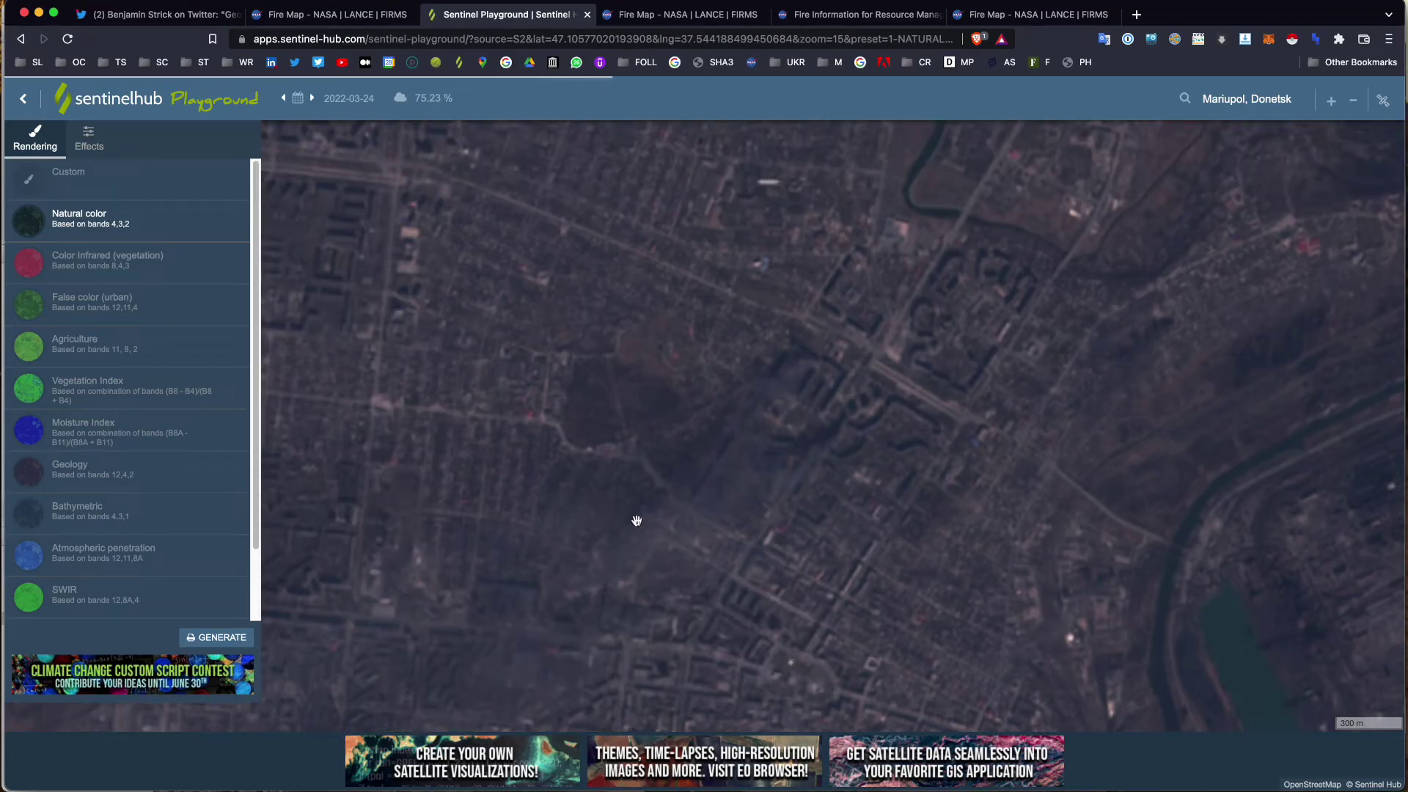
scroll(678, 421, down, 2)
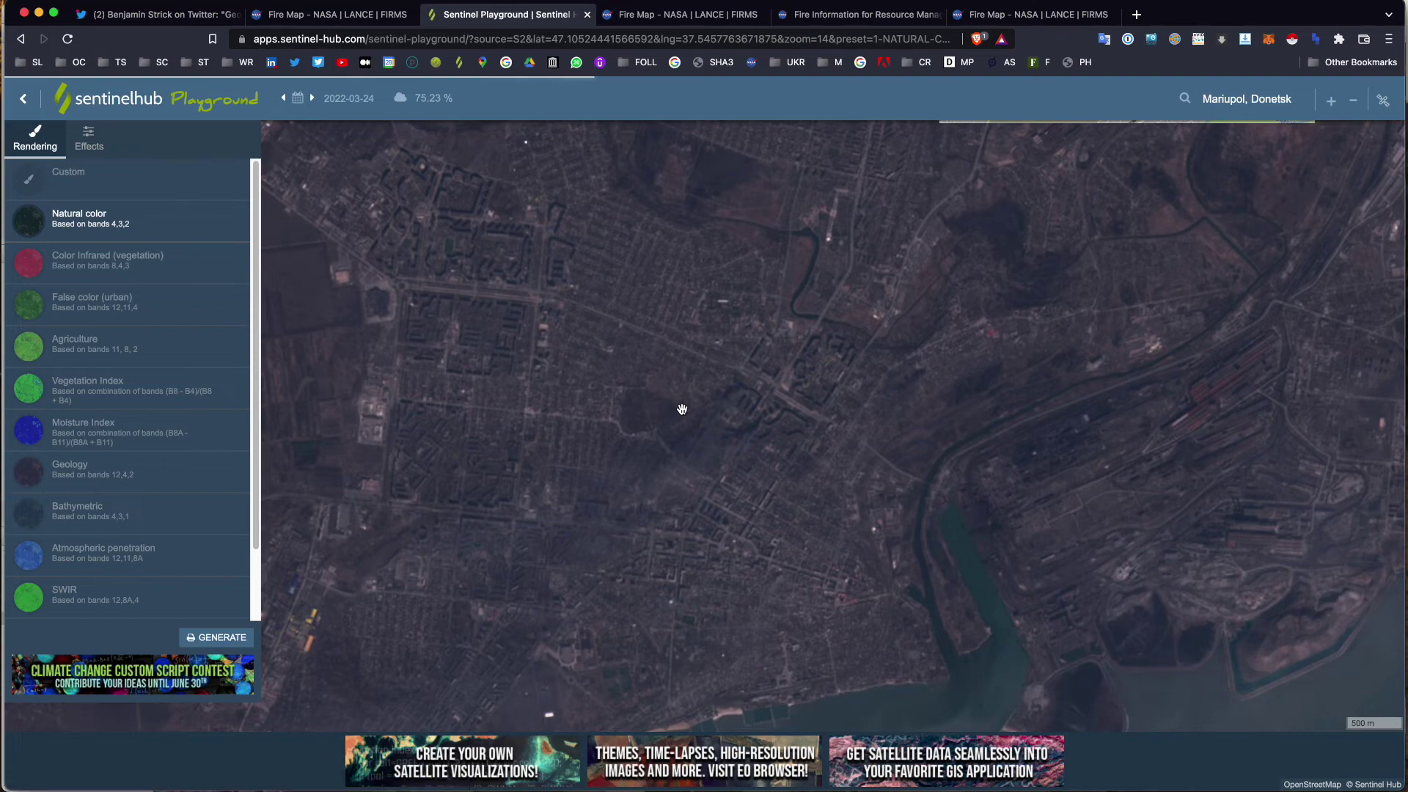
scroll(682, 410, up, 2)
Step: Switch to Sentinel Hub EO Browser and set the theme to Wildfires
click(436, 62)
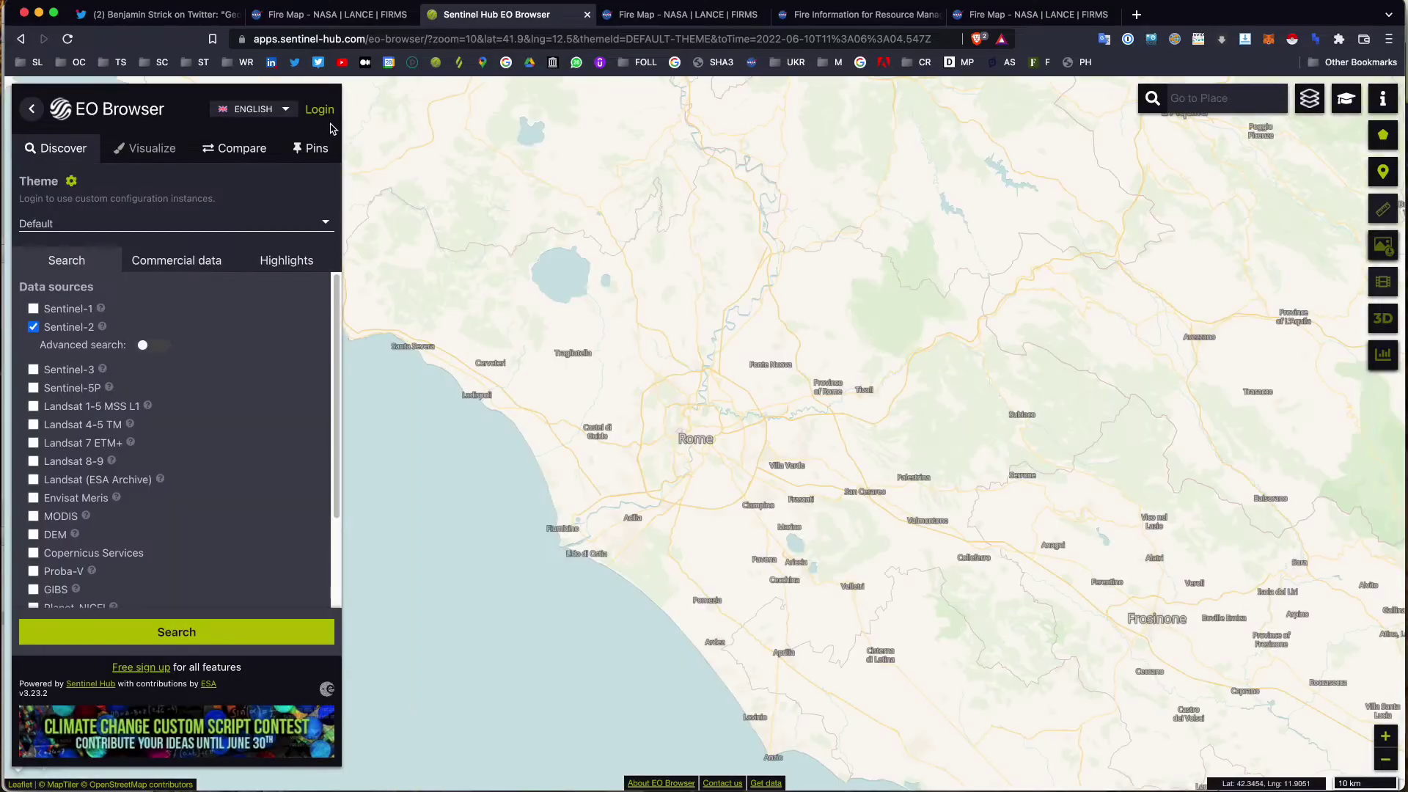
click(91, 199)
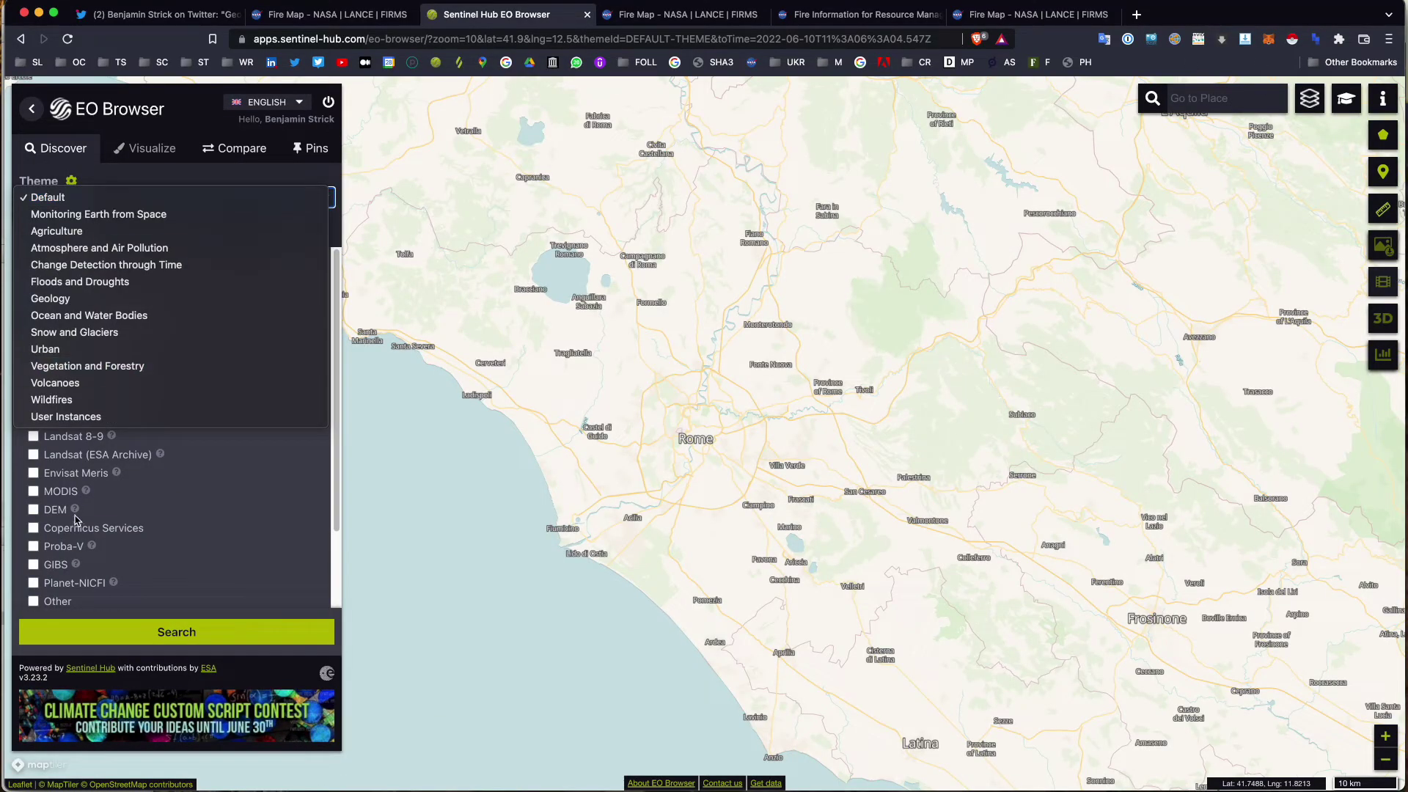
click(62, 404)
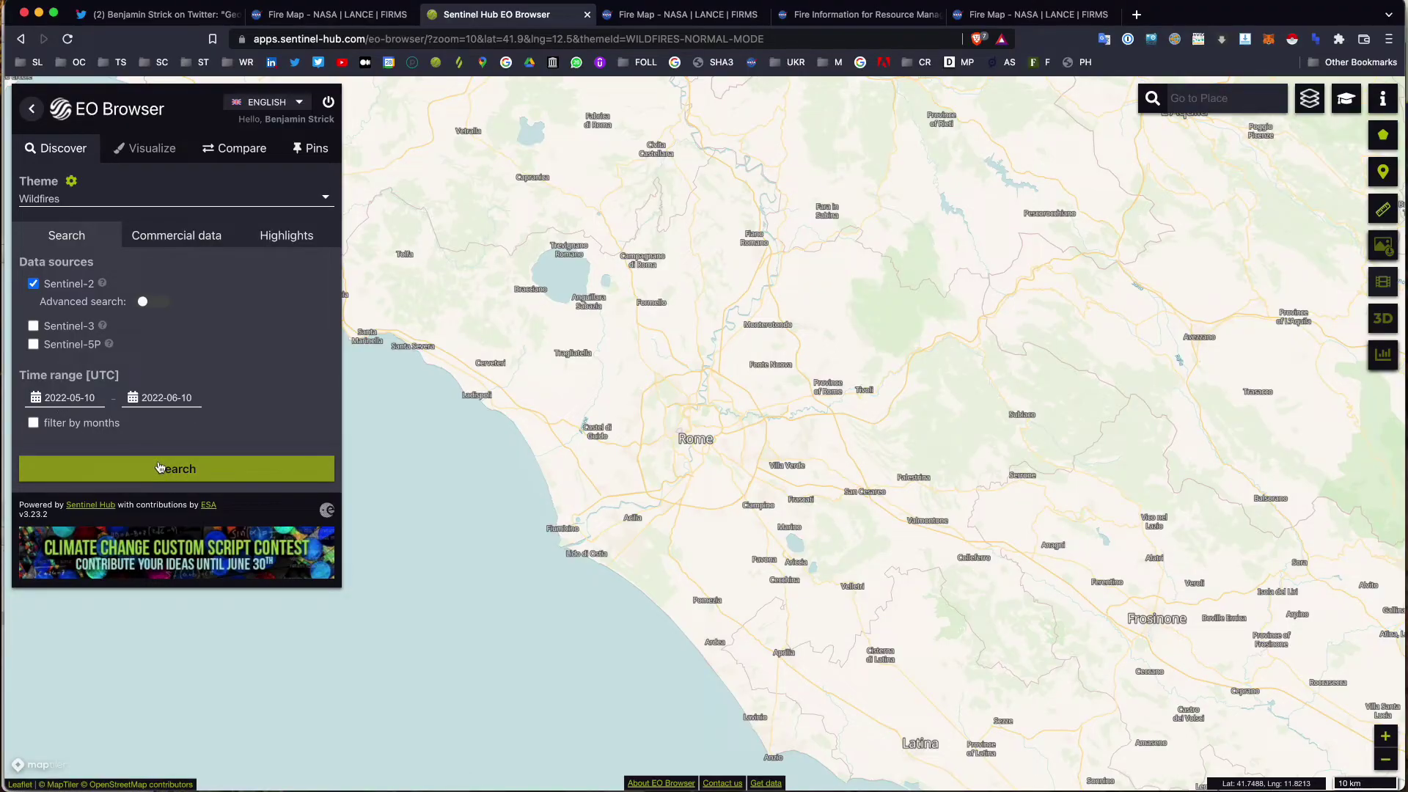
drag(733, 465, 754, 465)
click(238, 470)
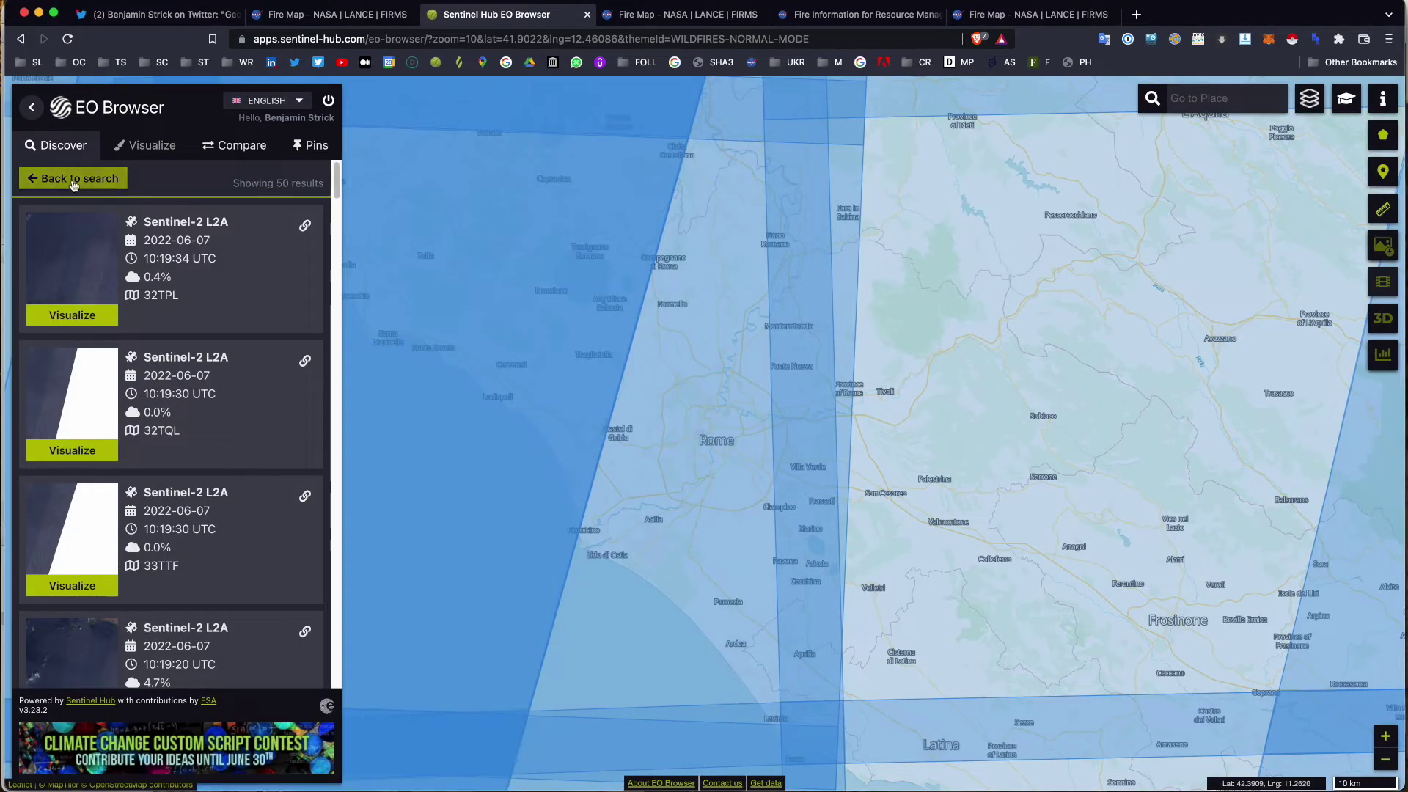
click(73, 184)
Step: Find "mariupol" in the place search and move the map to the city
click(1186, 105)
text(ma)
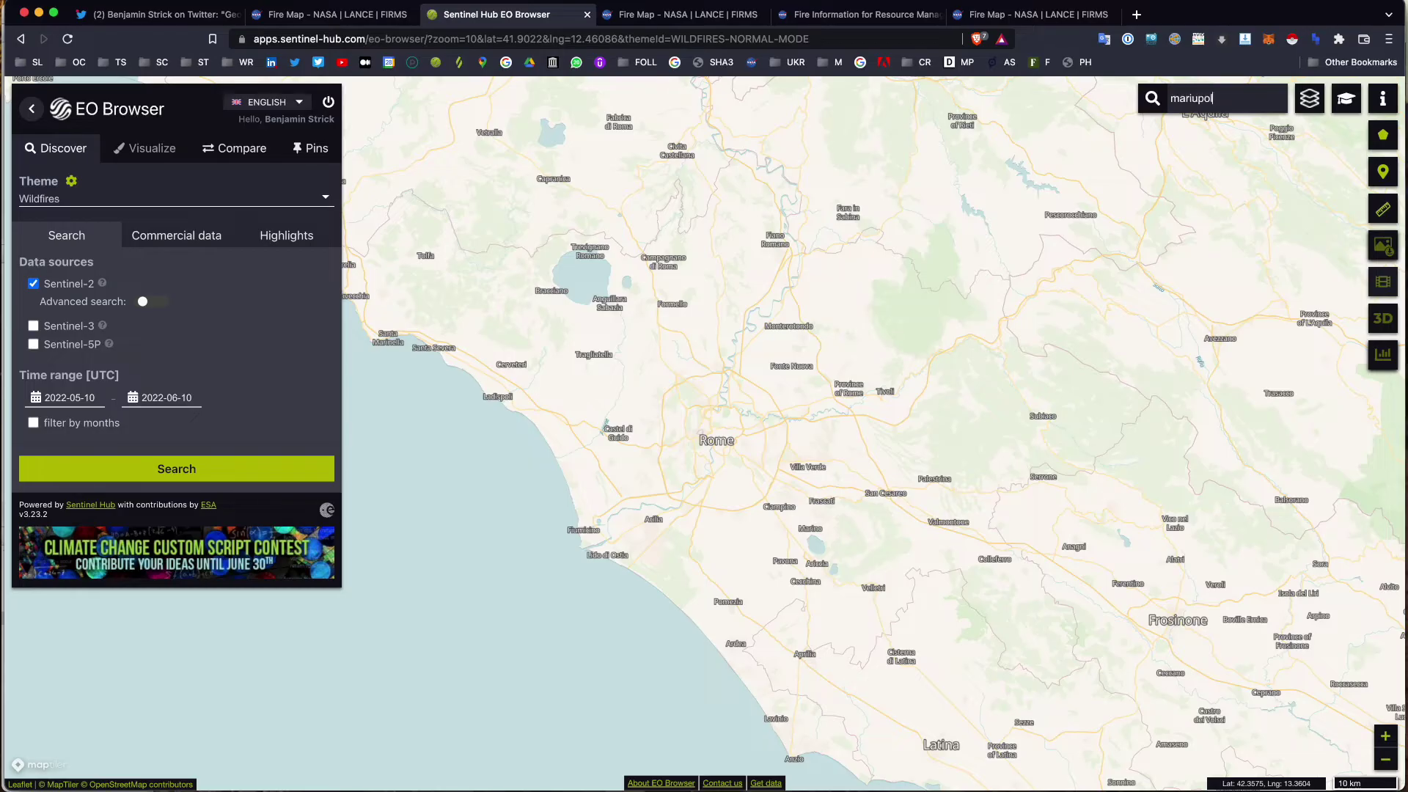
text(riupol)
click(1216, 146)
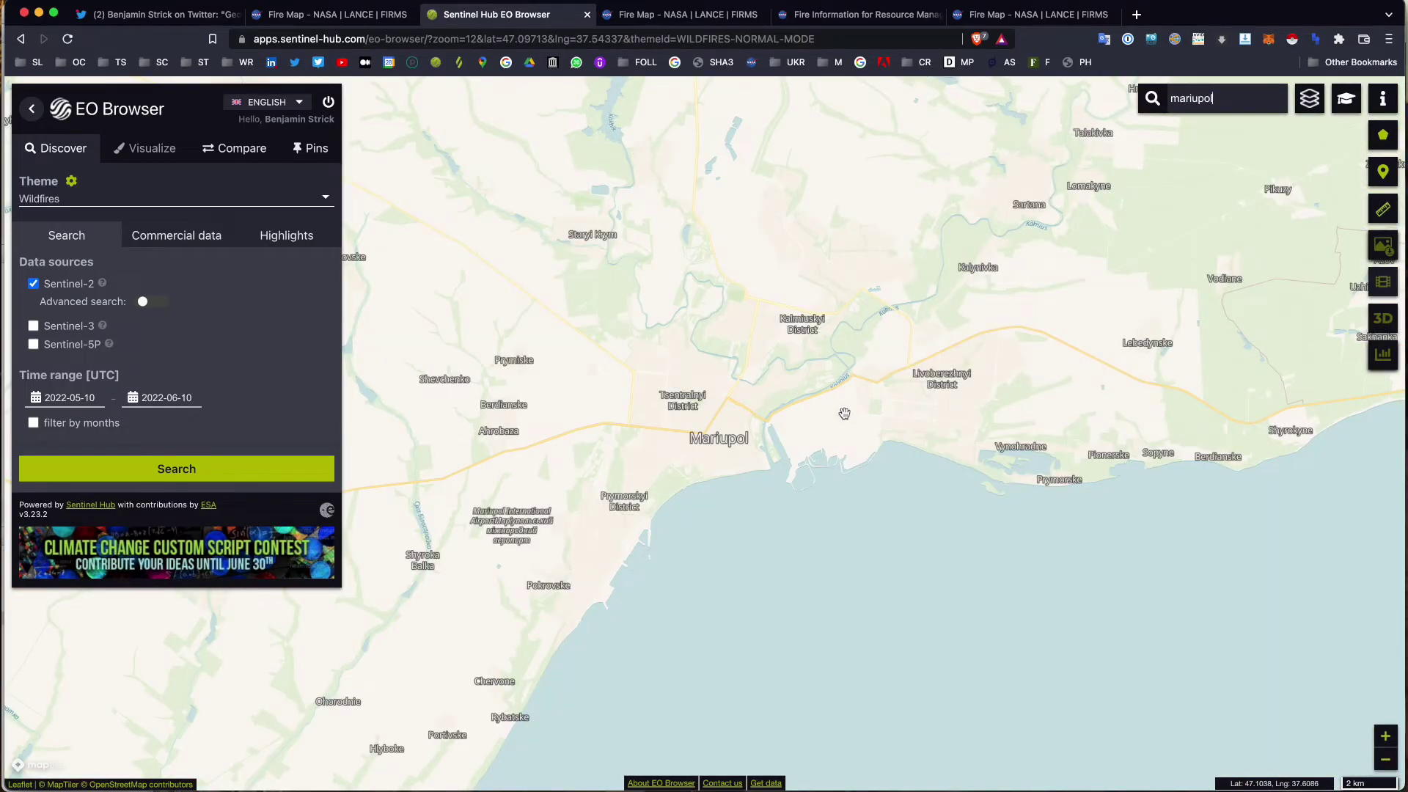
Step: Search for Sentinel-2 imagery centred on Mariupol and visualize the 2022-06-07 L2A scene for tile 37TCN
scroll(844, 413, up, 2)
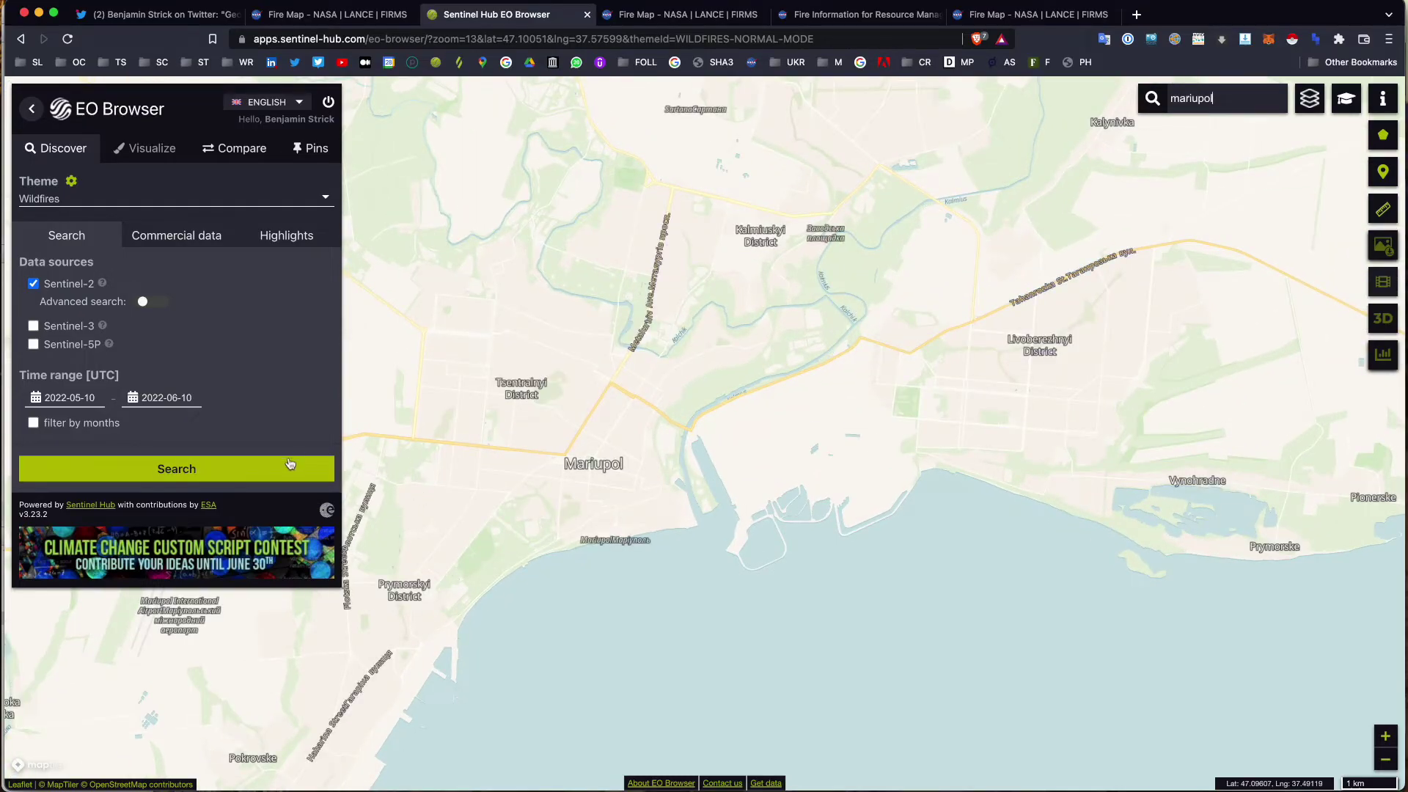
click(180, 468)
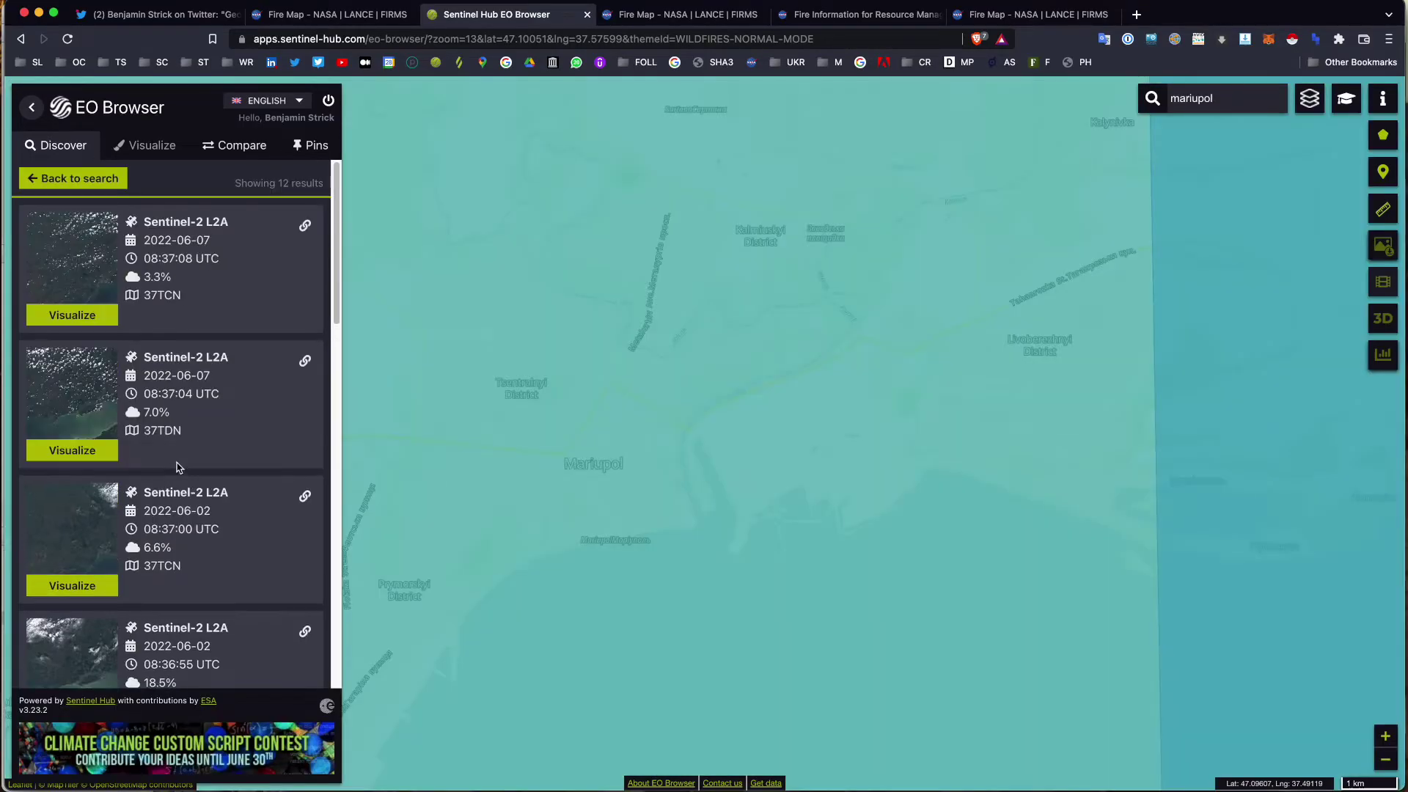
click(101, 320)
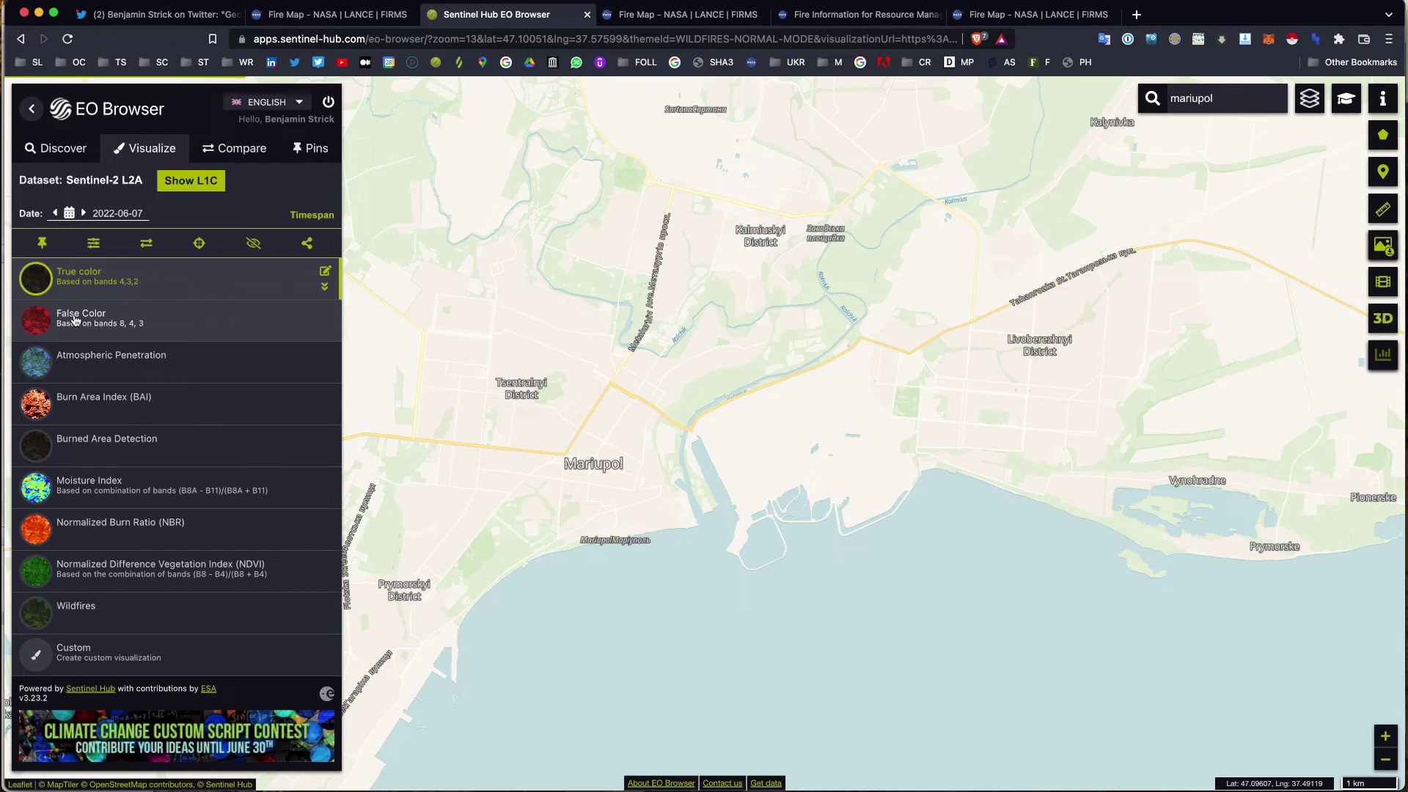
Step: Change the Sentinel-2 L2A scene date over Mariupol to 2022-03-24
click(69, 215)
click(91, 213)
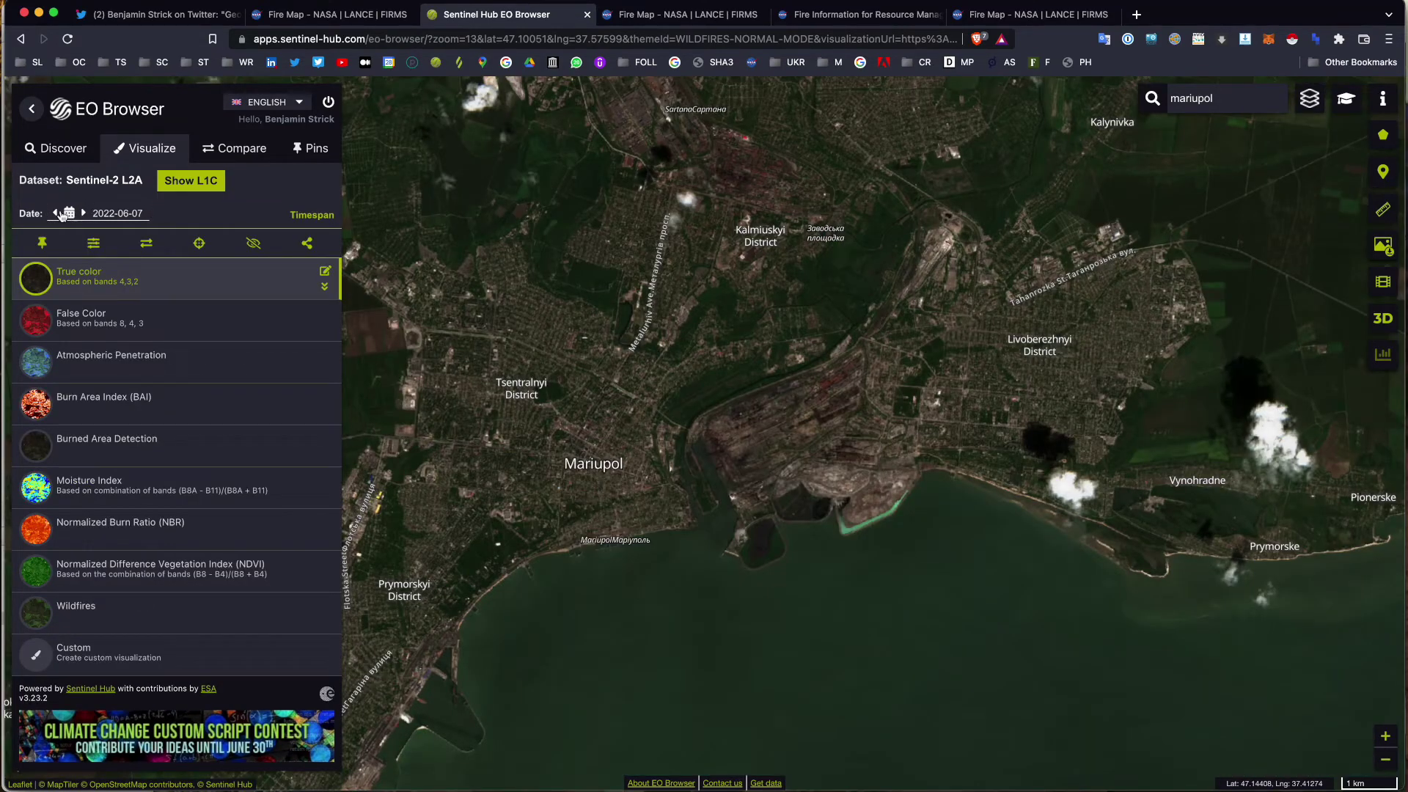
click(68, 214)
click(180, 270)
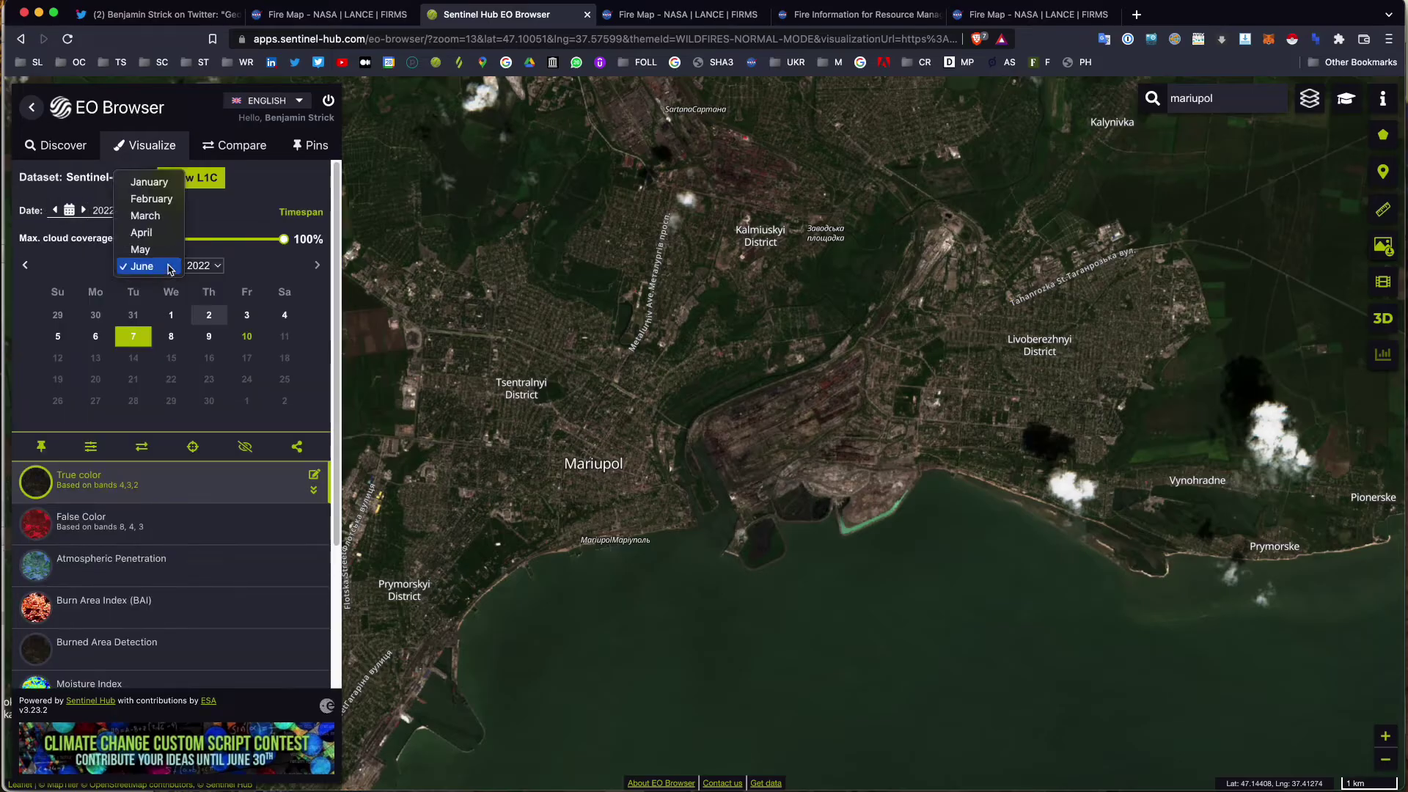
click(152, 219)
click(209, 379)
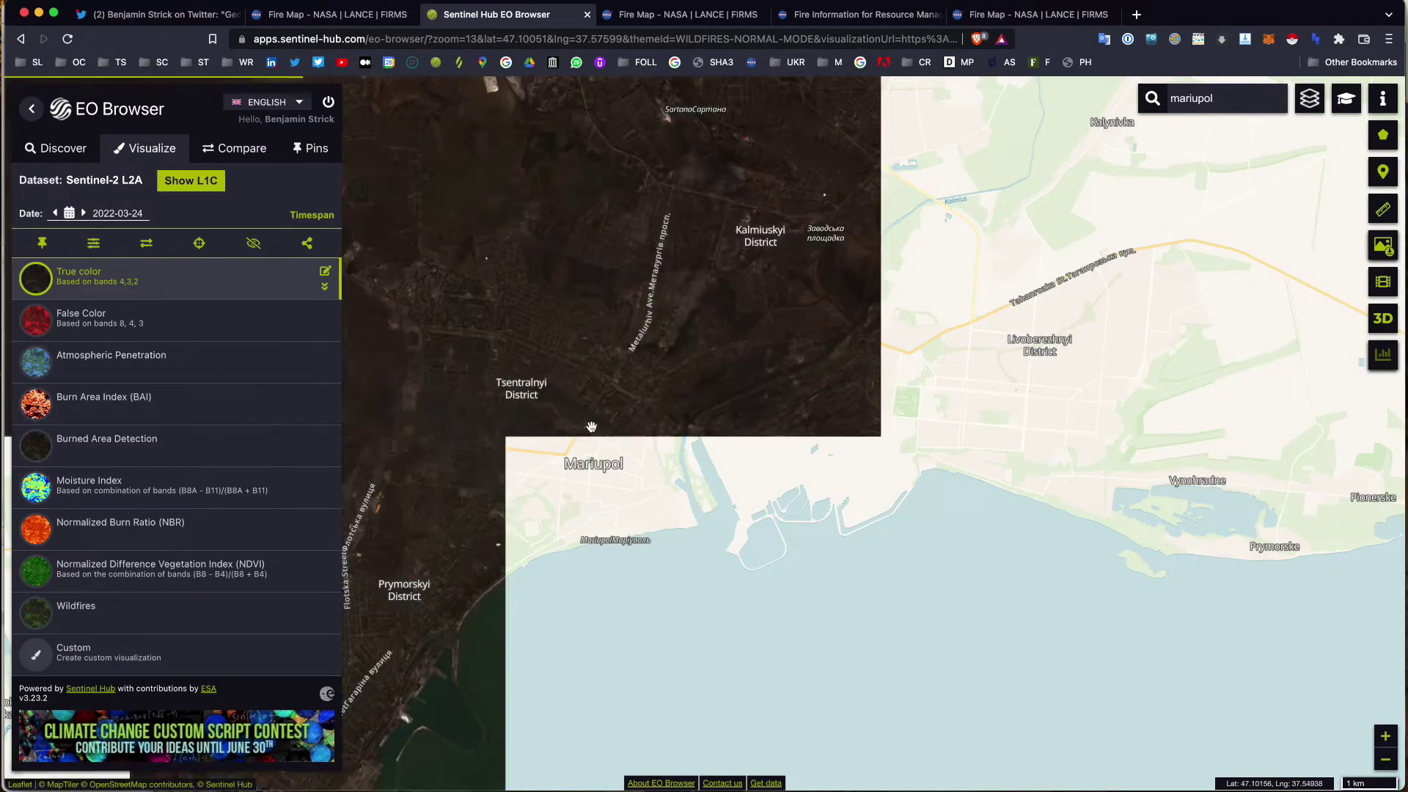
Step: Centre the scene on Mariupol, apply the Wildfires visualization and examine the city-centre hotspots
drag(636, 424, 812, 428)
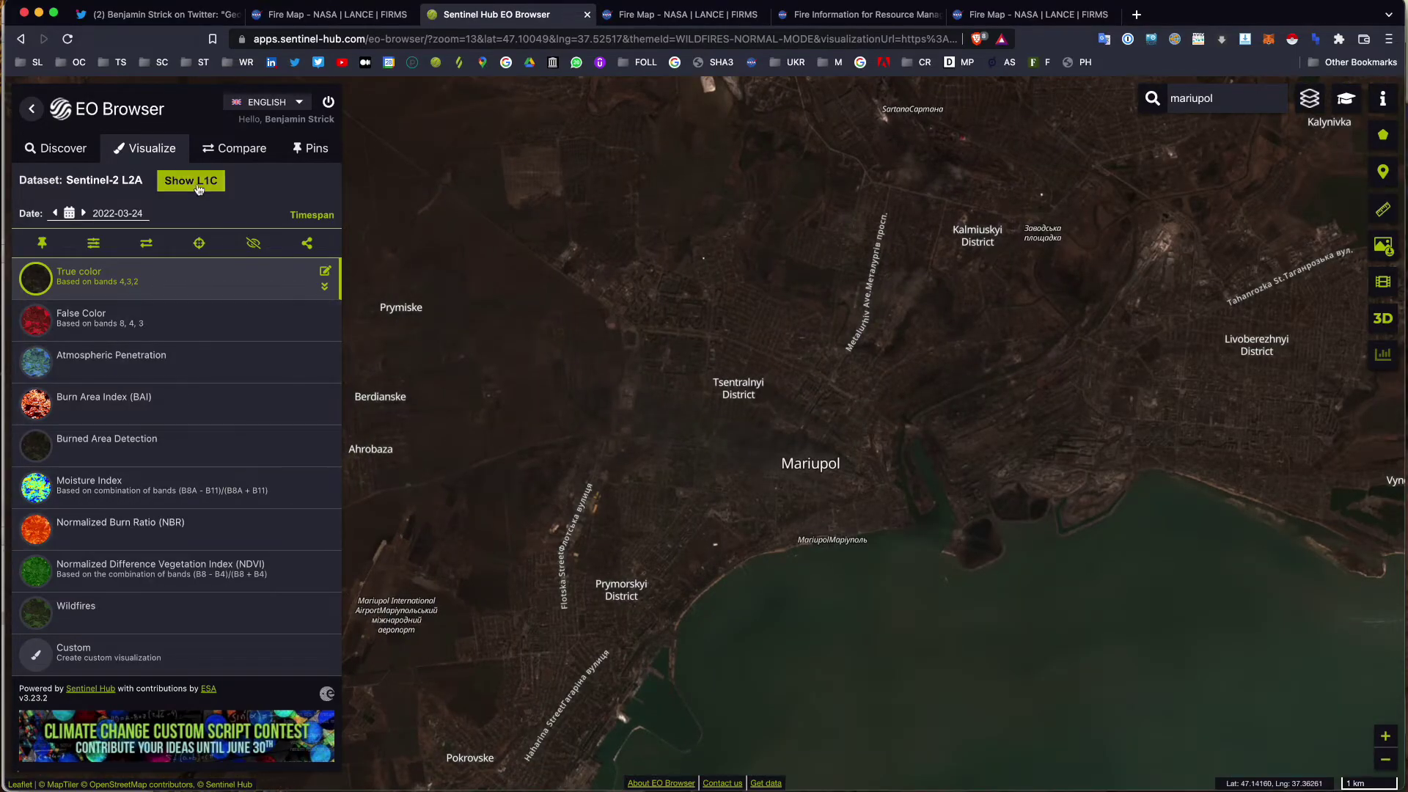
click(132, 622)
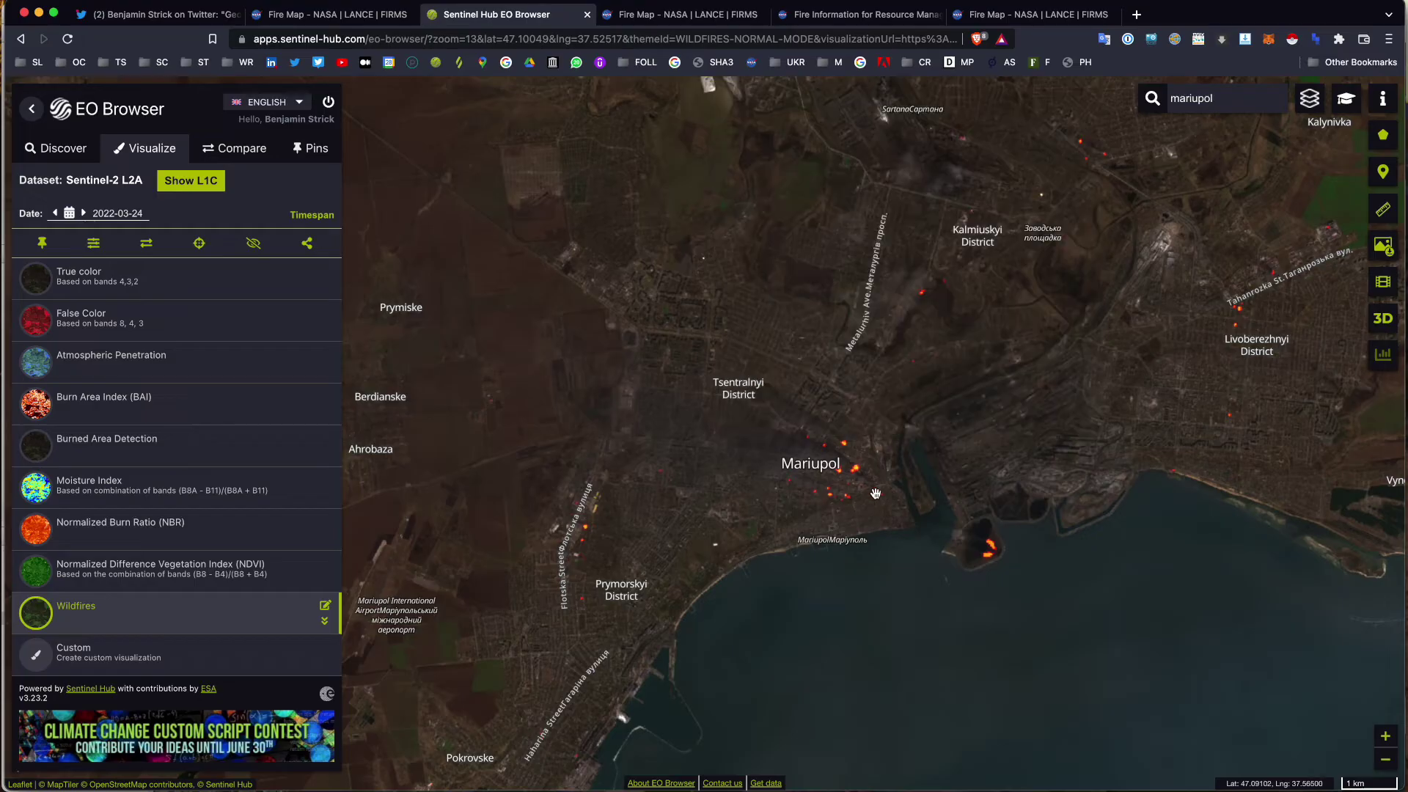
scroll(876, 494, up, 4)
click(800, 461)
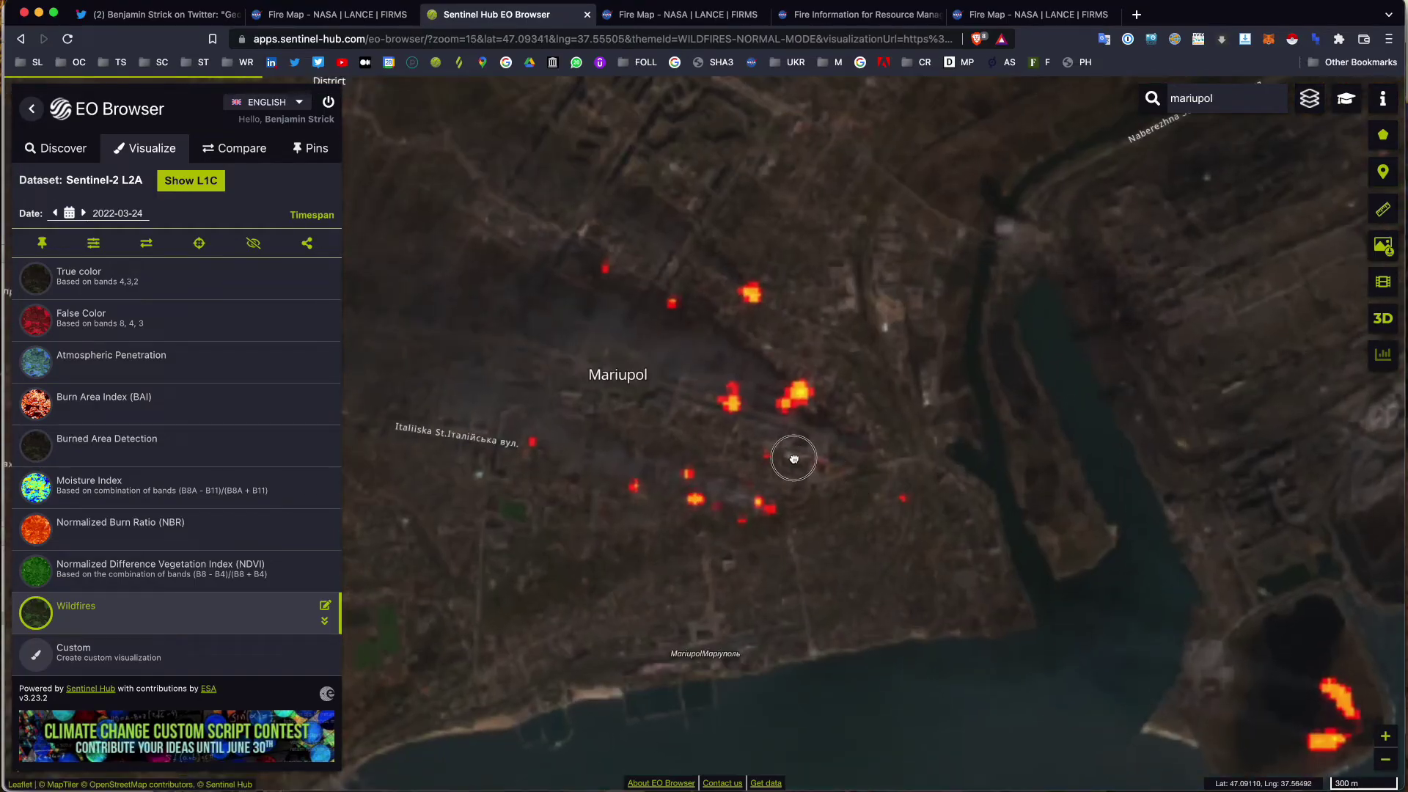
scroll(793, 456, down, 2)
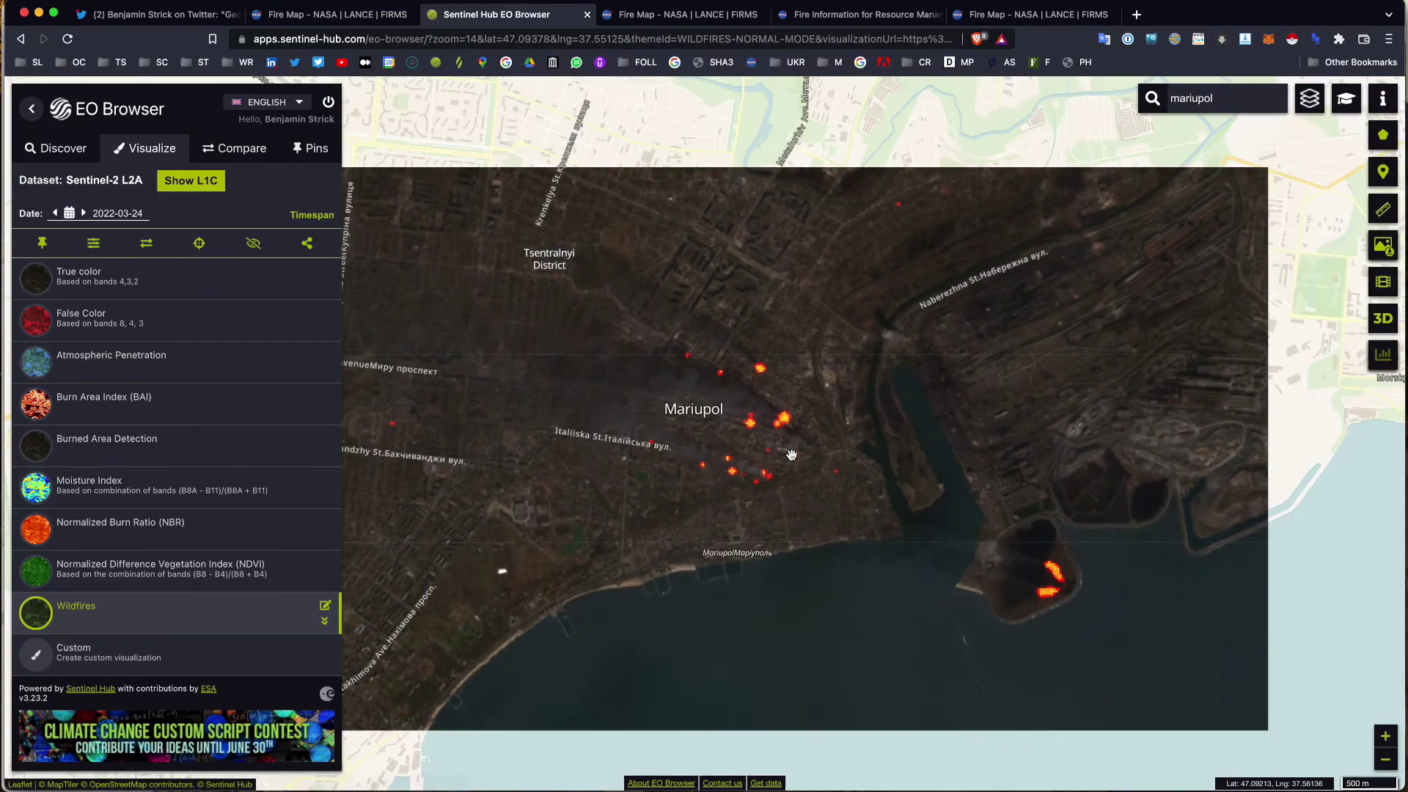
scroll(793, 456, down, 2)
Step: Hide the place labels over the satellite image and frame central Mariupol and its port
mouse_move(1303, 110)
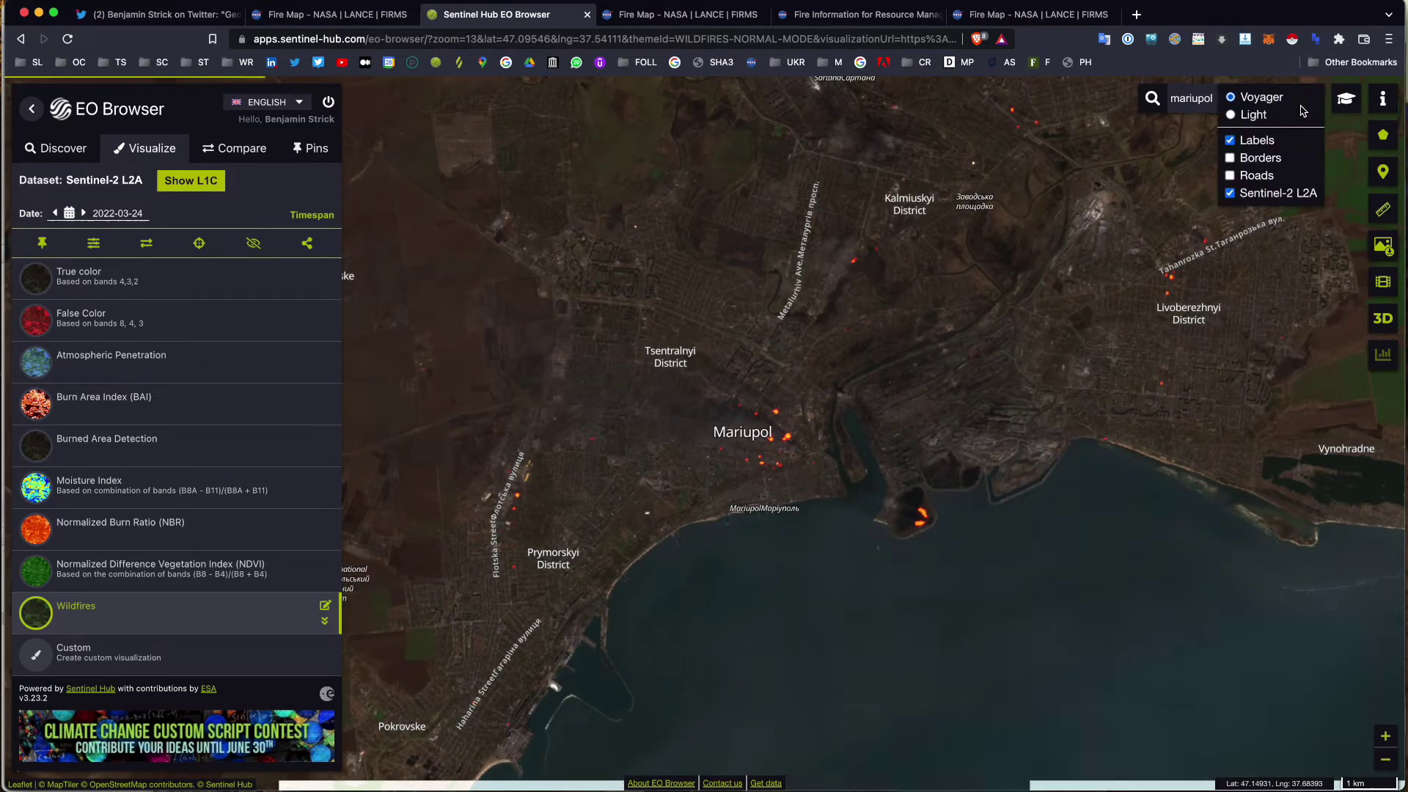
click(1231, 140)
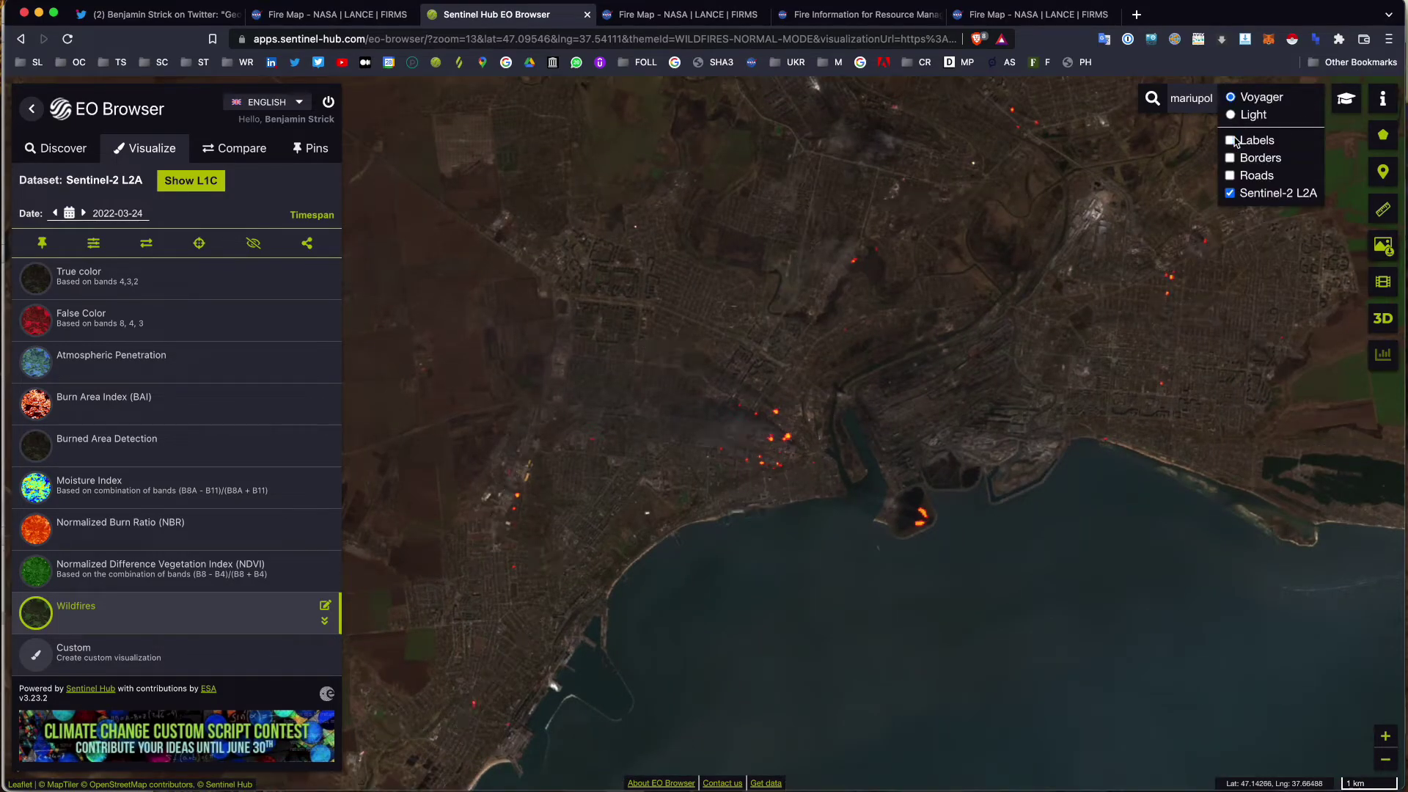
scroll(820, 437, up, 2)
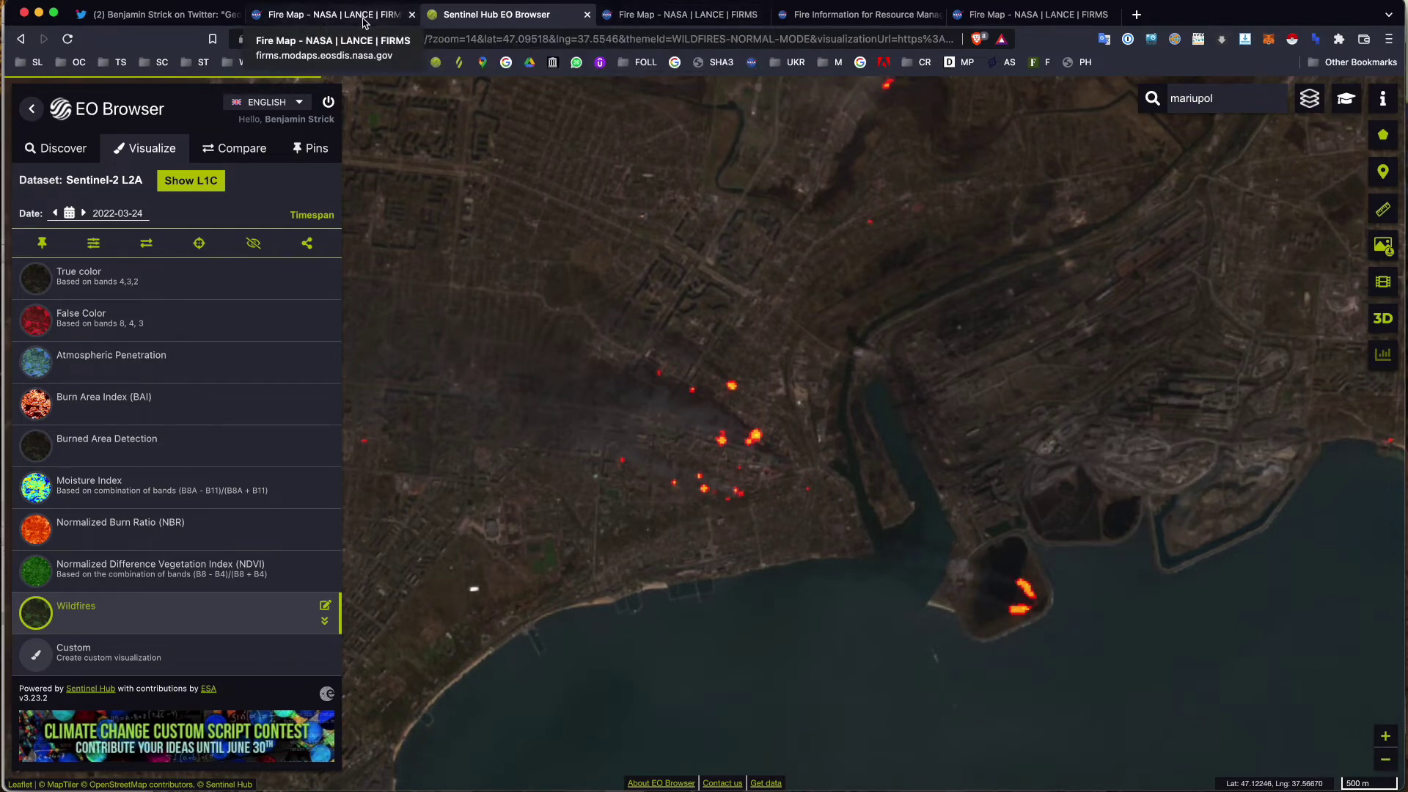
Step: Compare the FIRMS detections for March 22 to 24, 2022 with the city-centre fires in EO Browser's Wildfires view
click(667, 16)
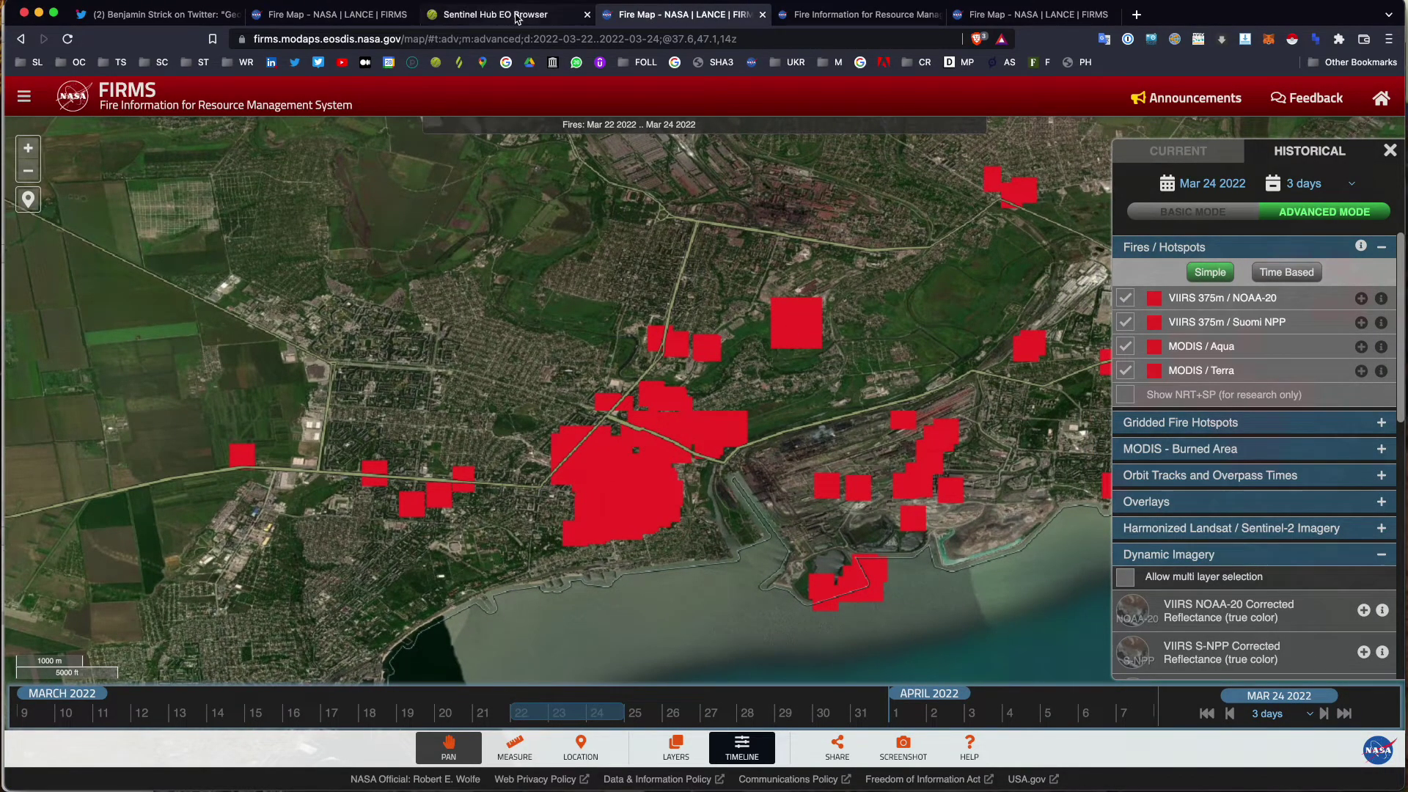
key(ctrl+shift+Tab)
drag(697, 380, 682, 366)
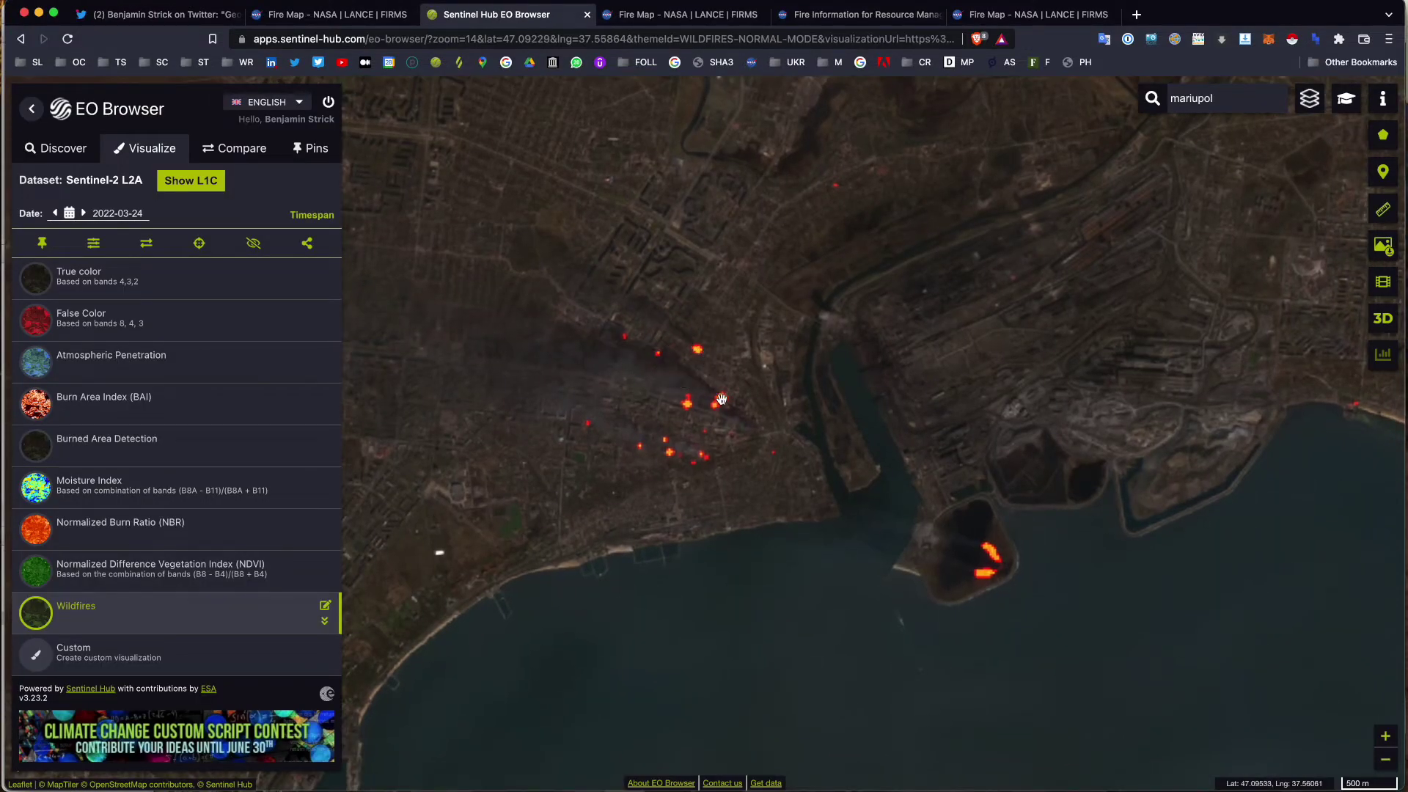
scroll(719, 406, up, 2)
scroll(718, 405, up, 1)
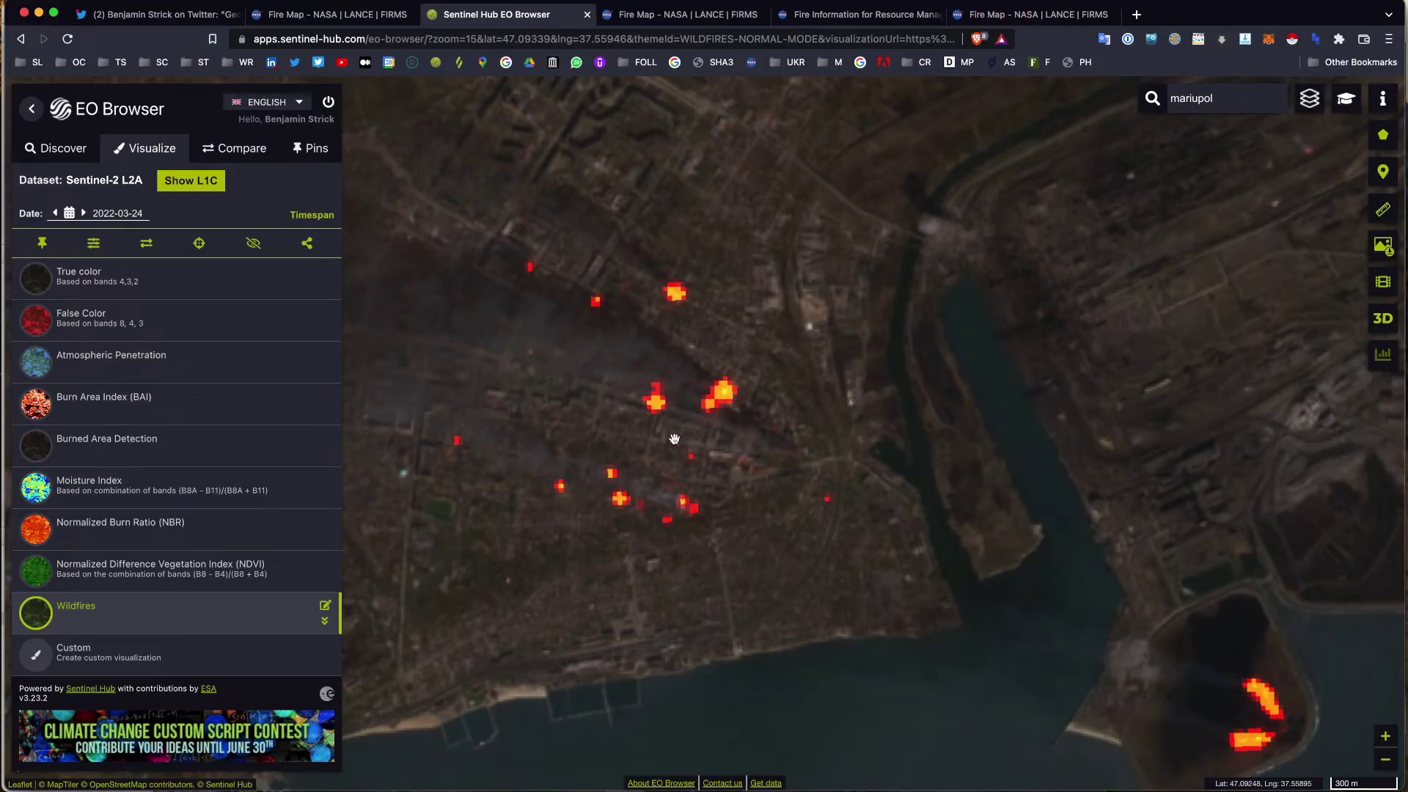
Step: Survey the Wildfires image across Mariupol, examining the hotspots in the northern districts and the Livoberezhnyi area in the east
scroll(617, 332, down, 3)
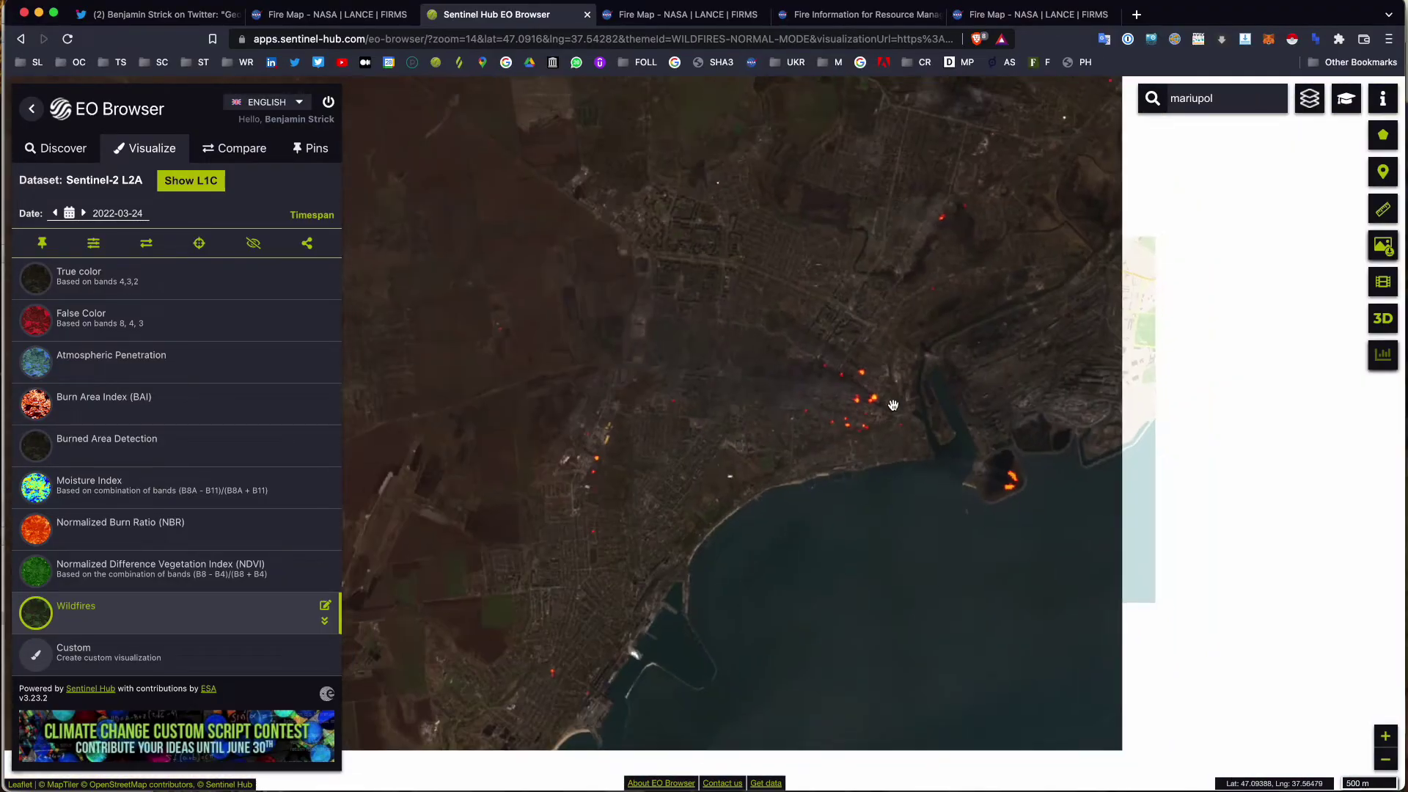
scroll(894, 403, down, 4)
drag(895, 403, 698, 490)
scroll(704, 482, up, 2)
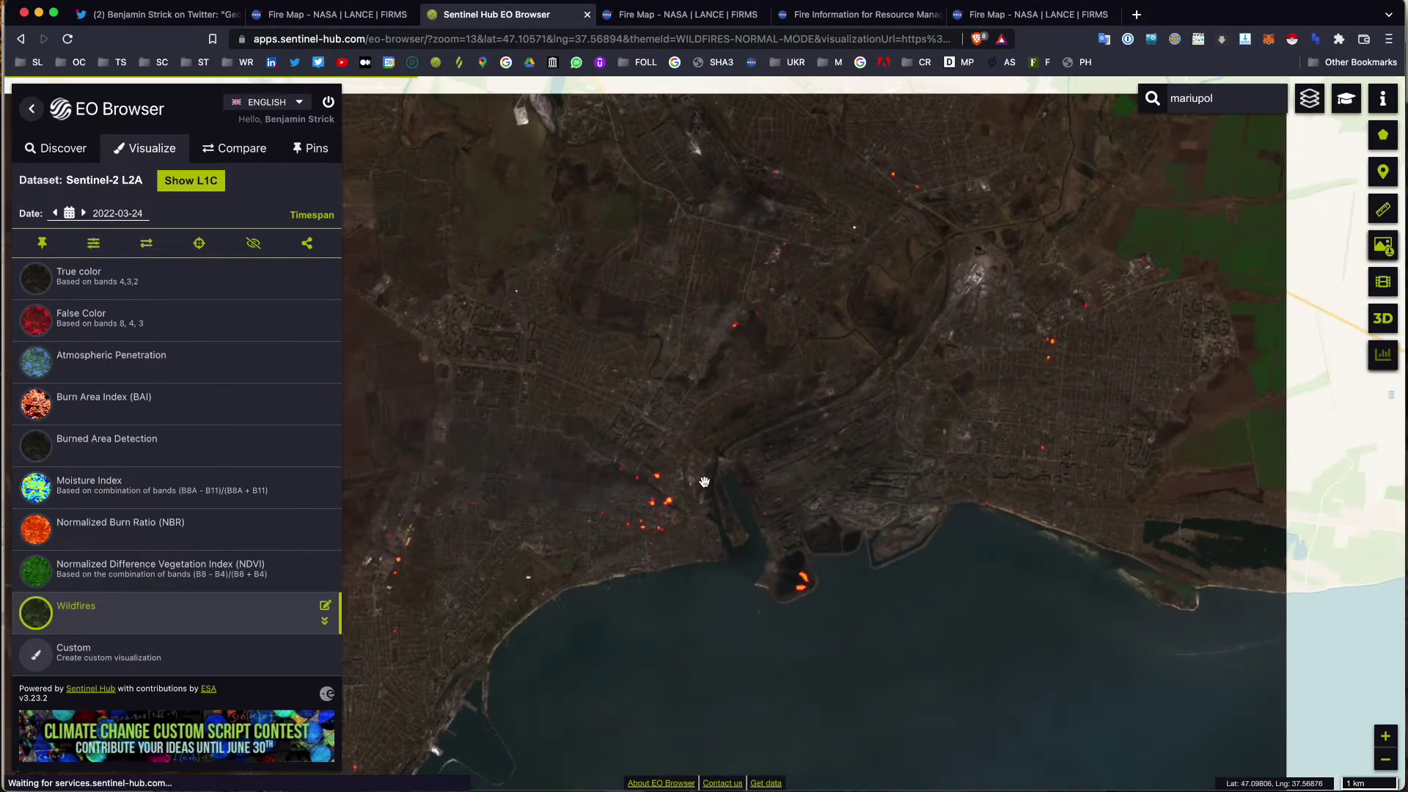
drag(770, 422, 755, 440)
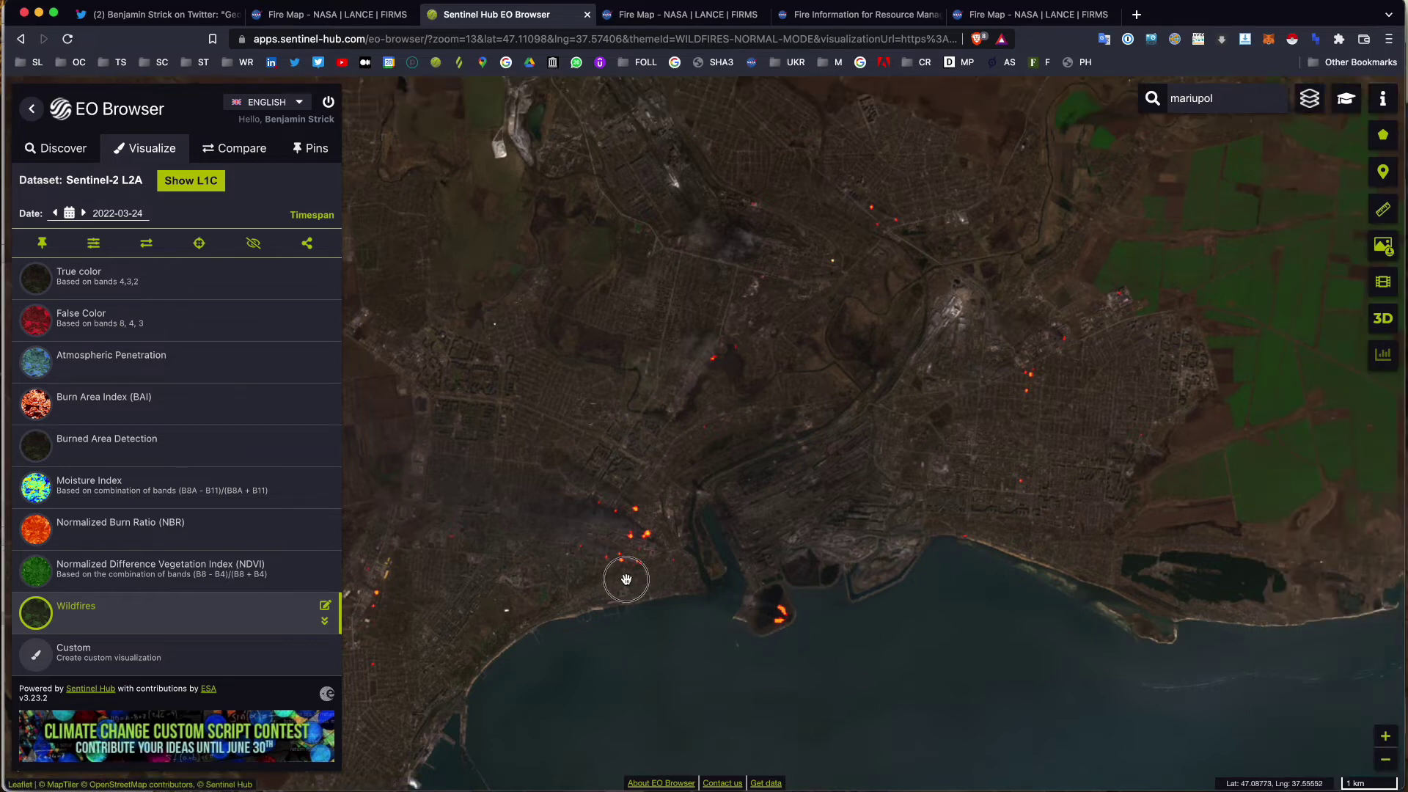
drag(626, 580, 742, 572)
drag(761, 412, 738, 536)
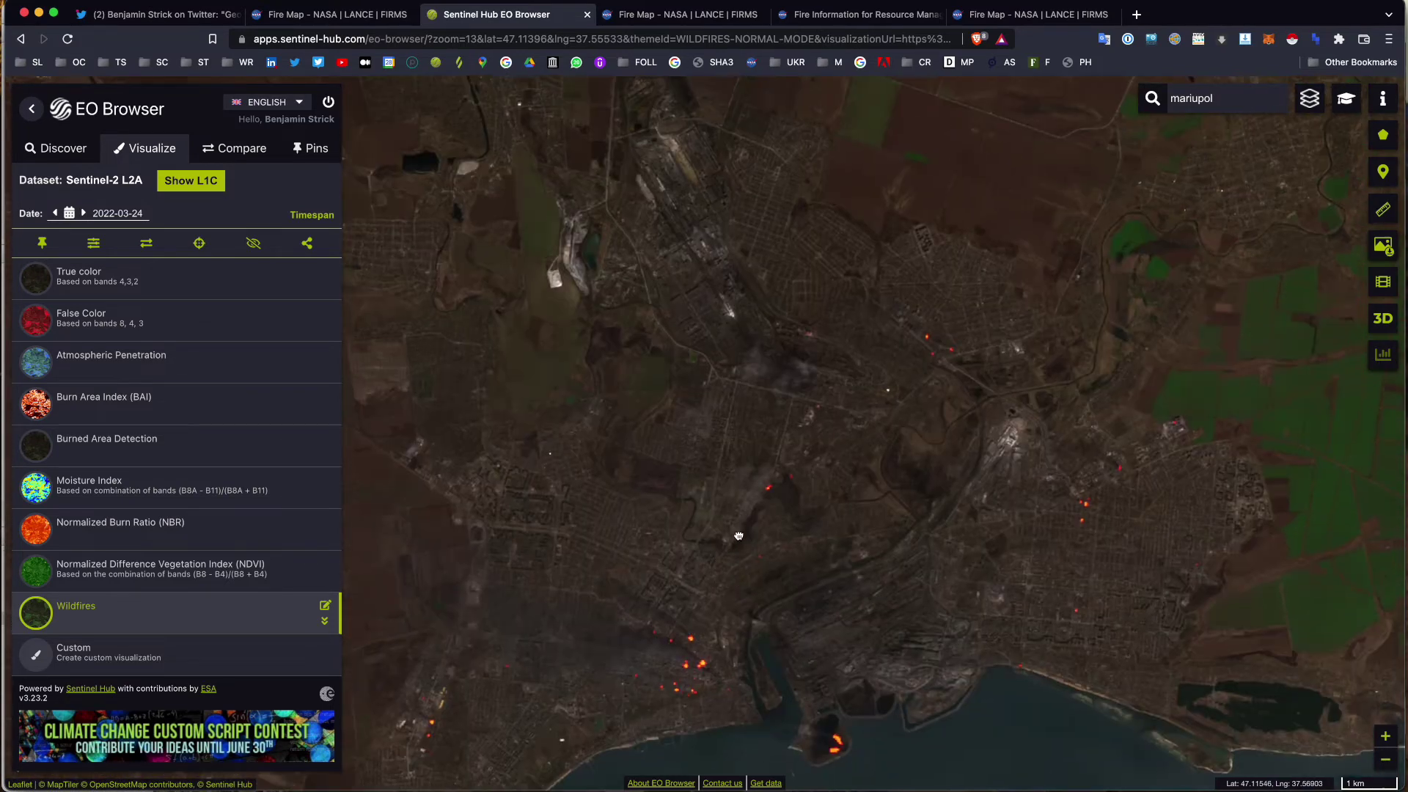
drag(884, 399, 939, 371)
scroll(1137, 399, up, 5)
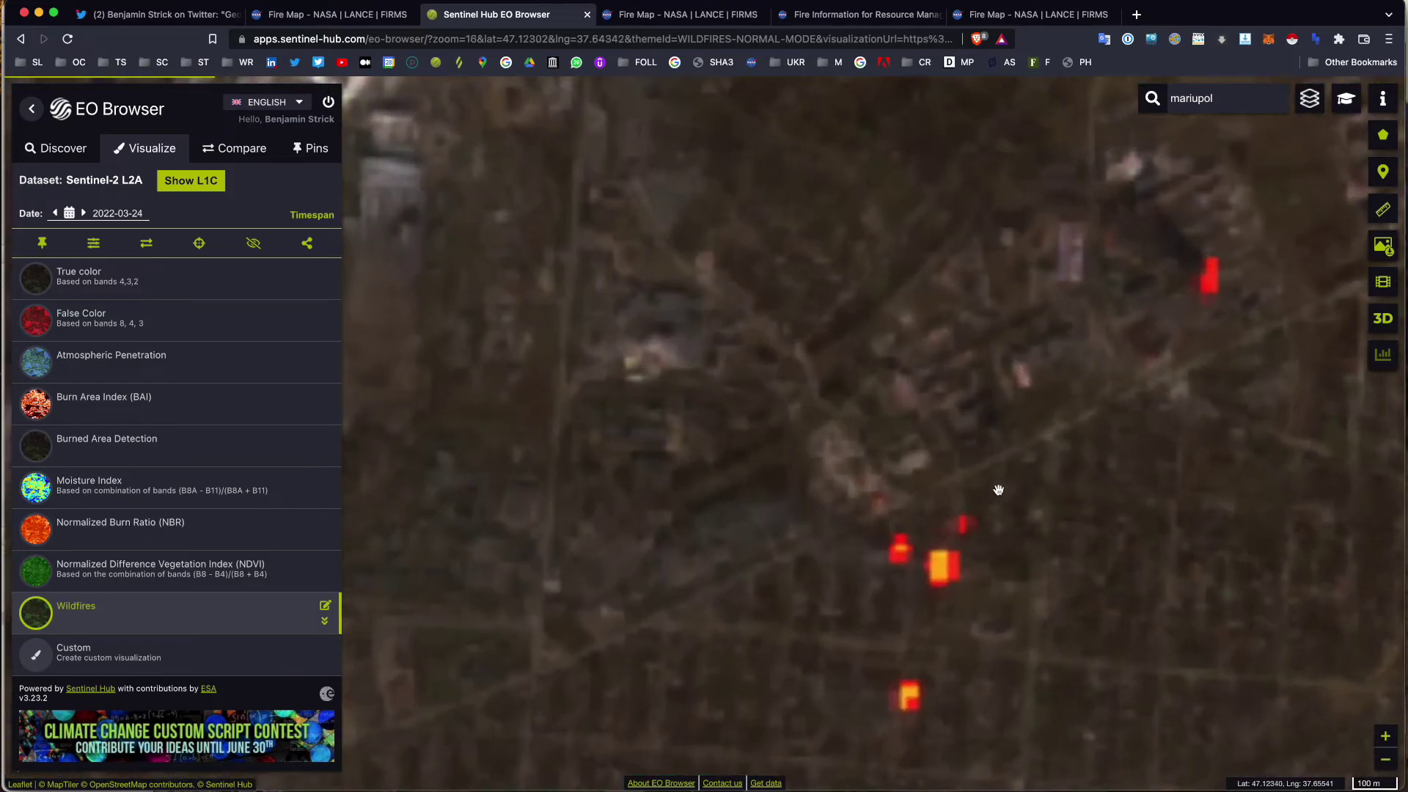
scroll(899, 512, down, 2)
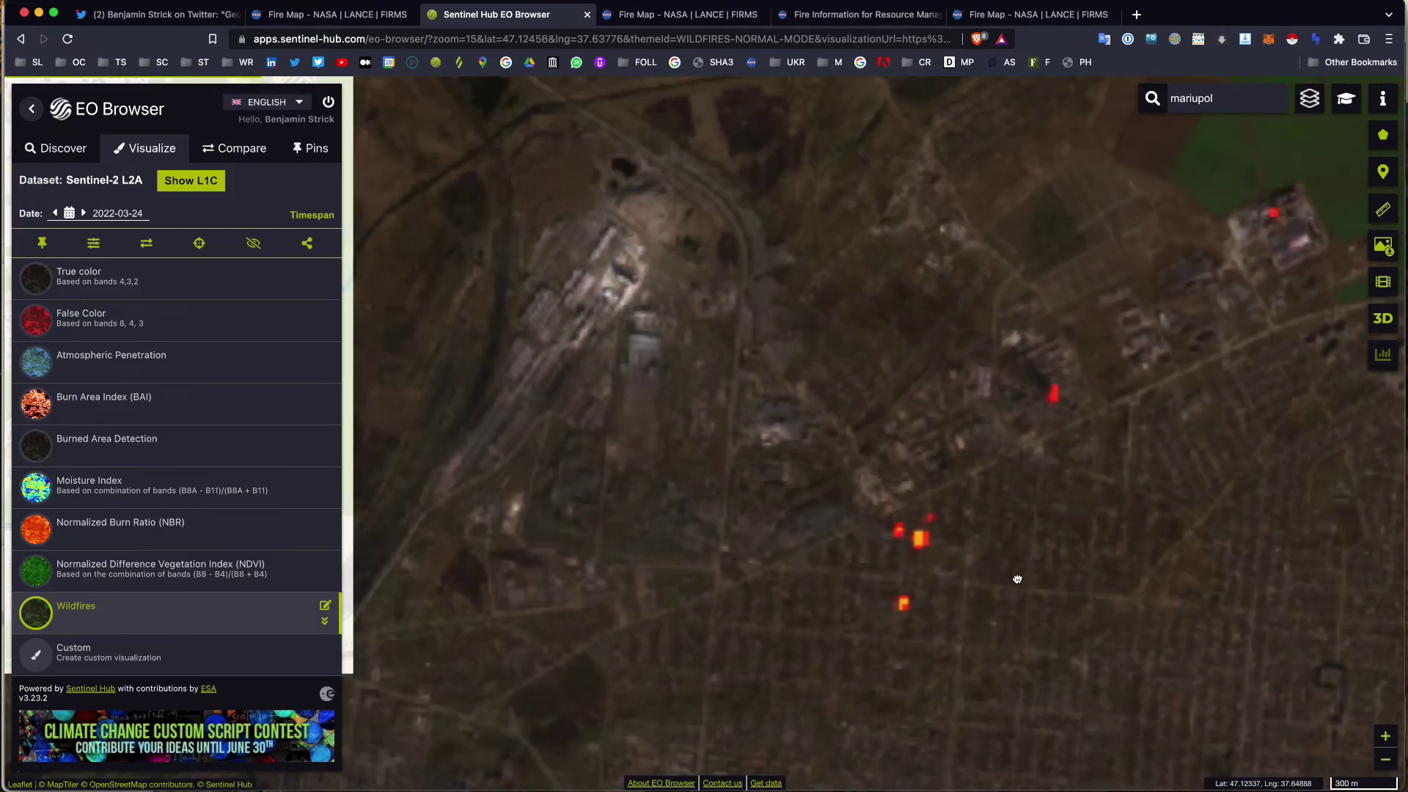
drag(871, 431, 1037, 537)
drag(843, 393, 953, 262)
scroll(805, 374, down, 2)
Step: Examine the smoke and fires in central Mariupol and the hotspots around the city's western Prymorskyi District
drag(738, 471, 790, 333)
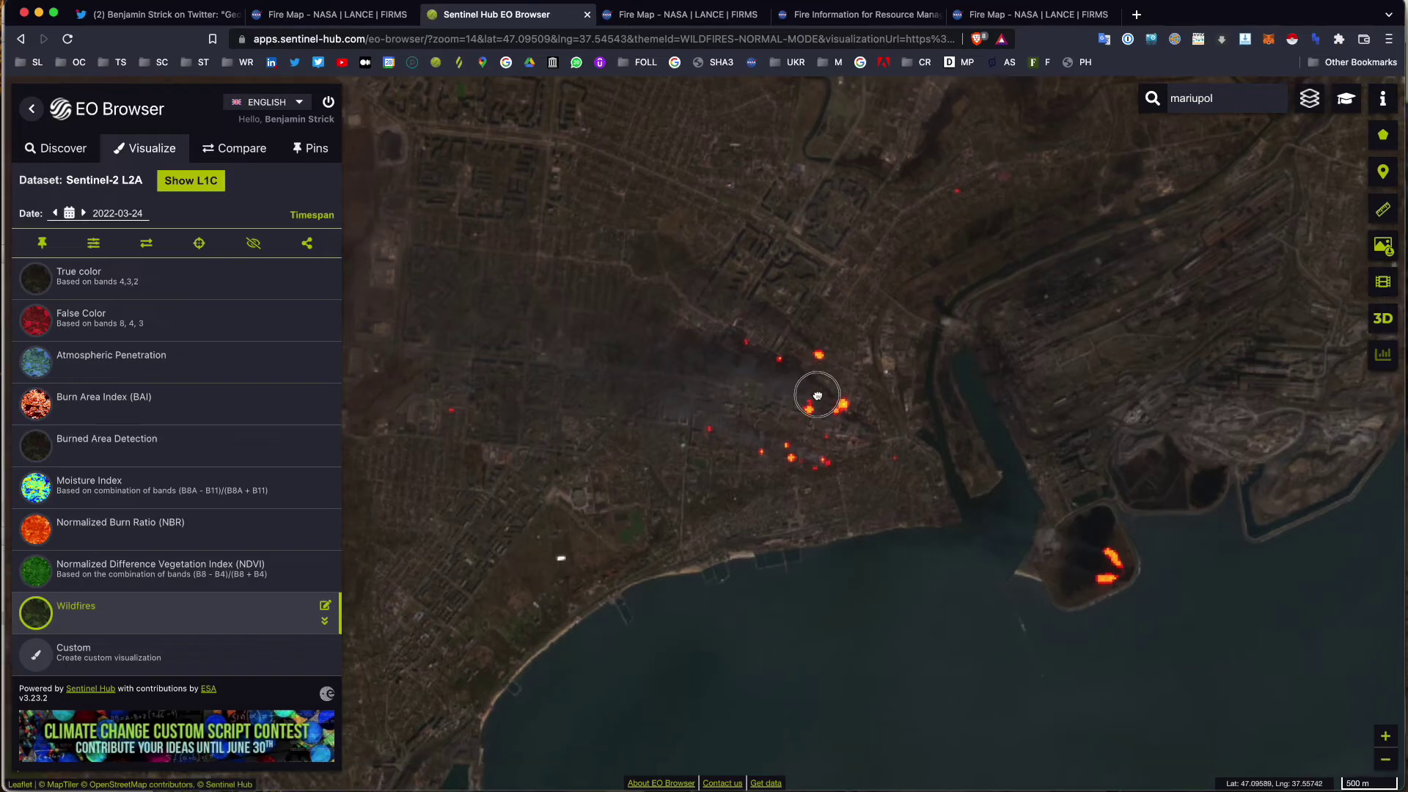
scroll(816, 421, up, 3)
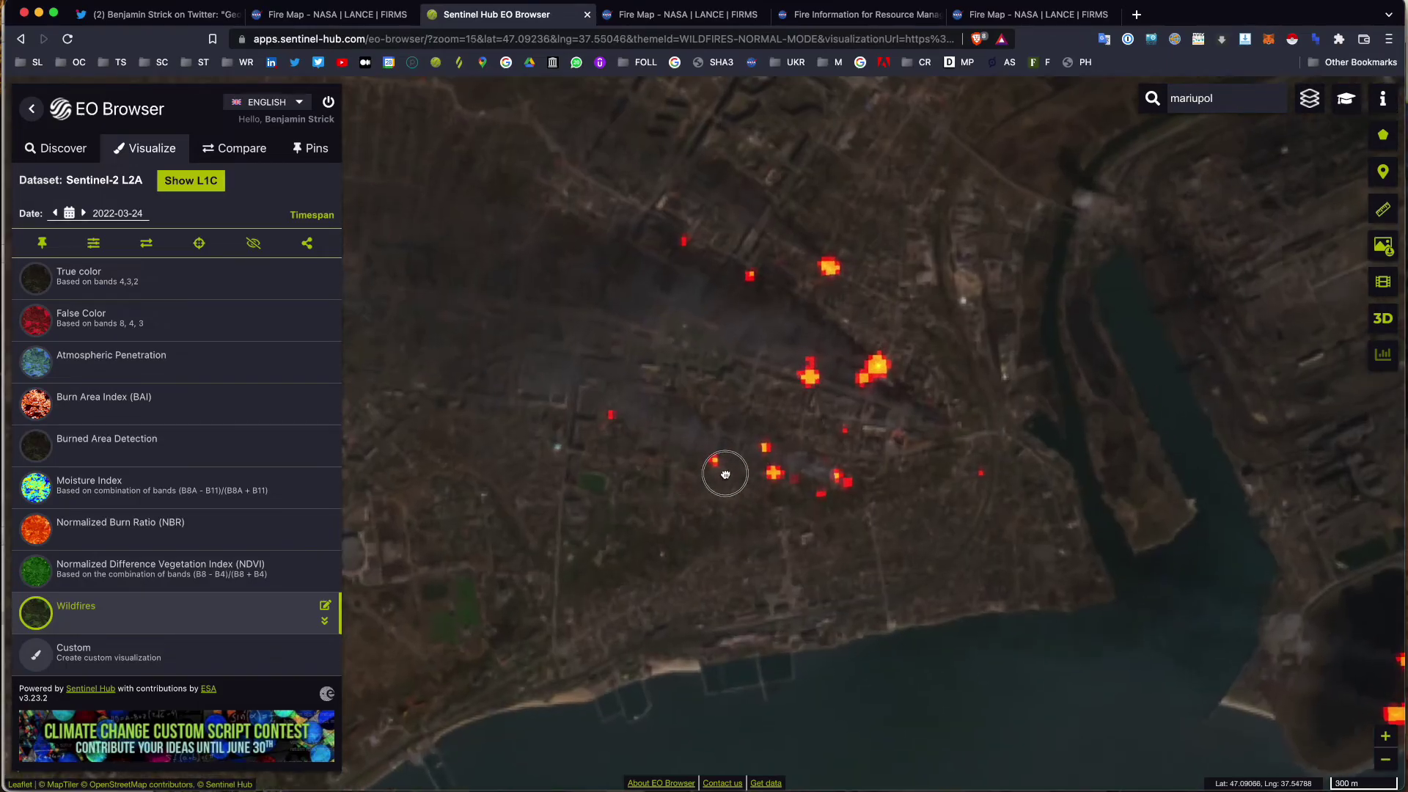
drag(725, 475, 789, 504)
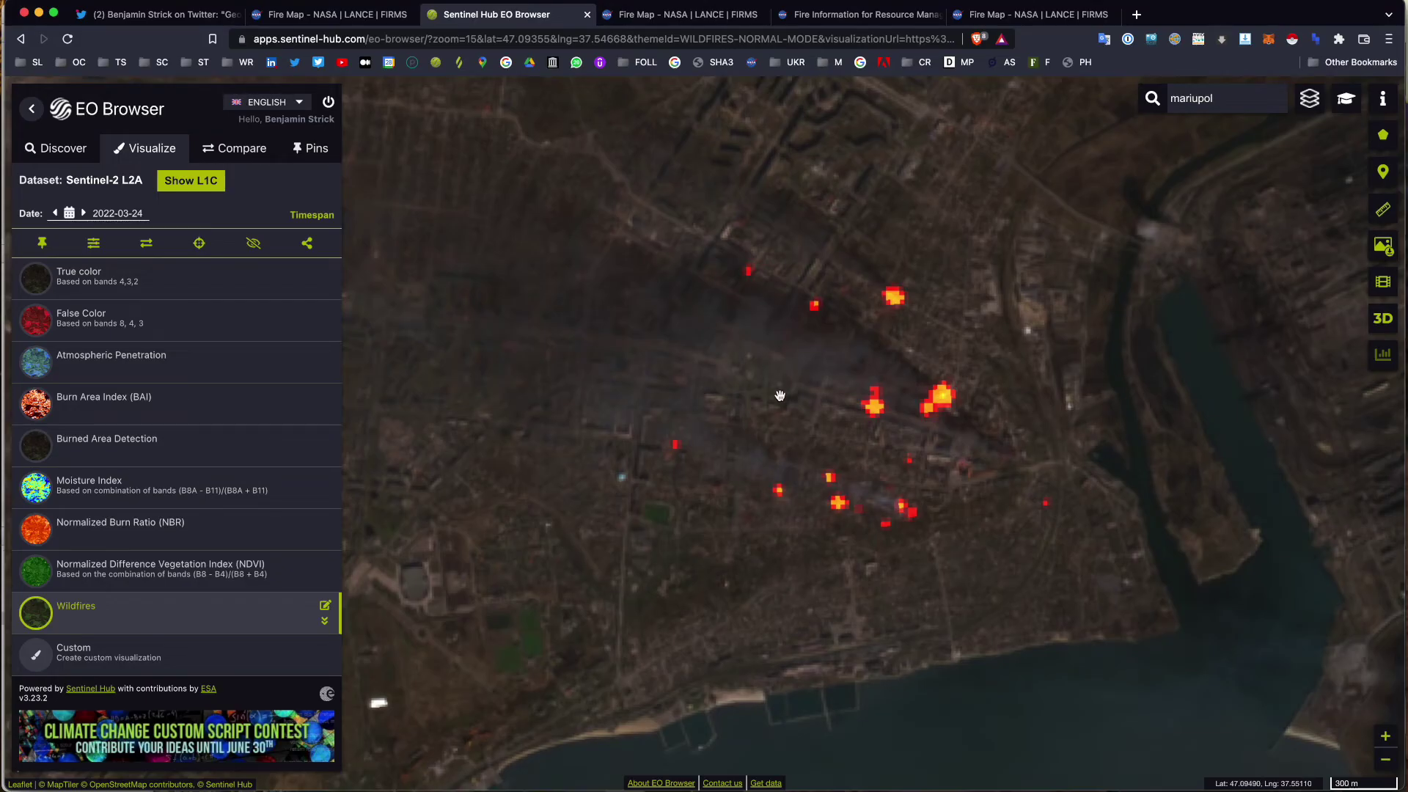
scroll(780, 399, down, 3)
drag(780, 399, 1066, 381)
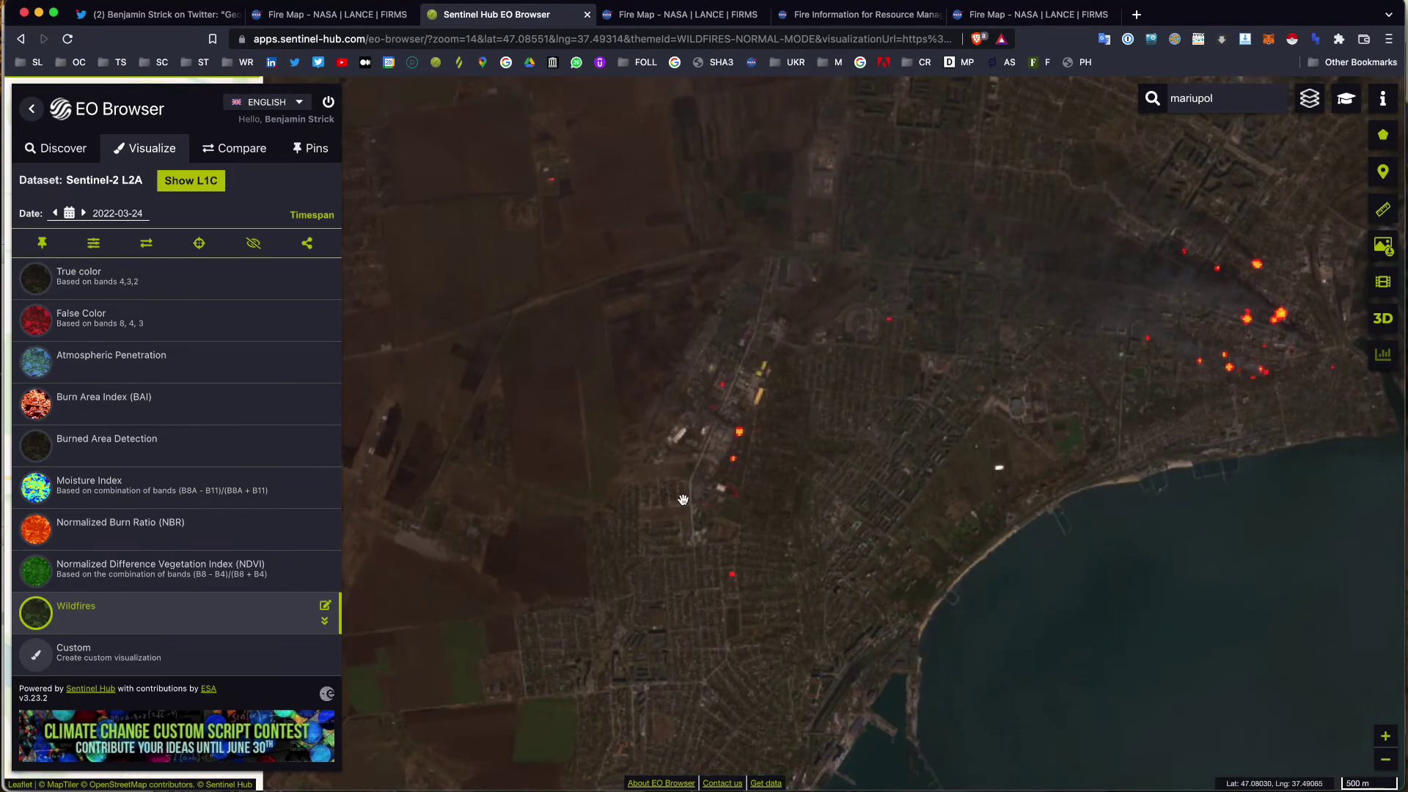
scroll(765, 423, down, 2)
drag(993, 330, 698, 484)
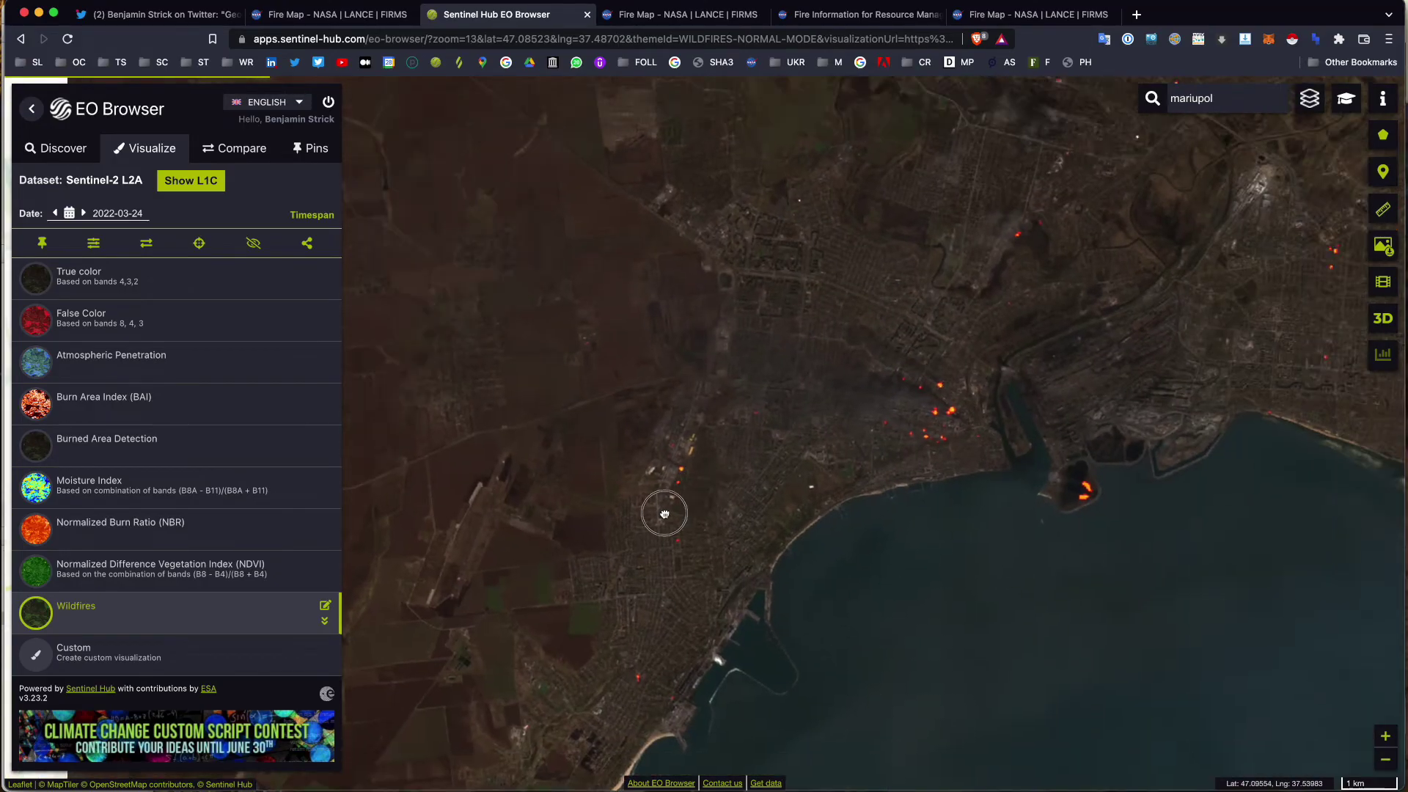
Step: Examine the separate fire spots in northeastern and northern Mariupol and return to the citywide view
drag(872, 317, 823, 368)
scroll(979, 480, up, 2)
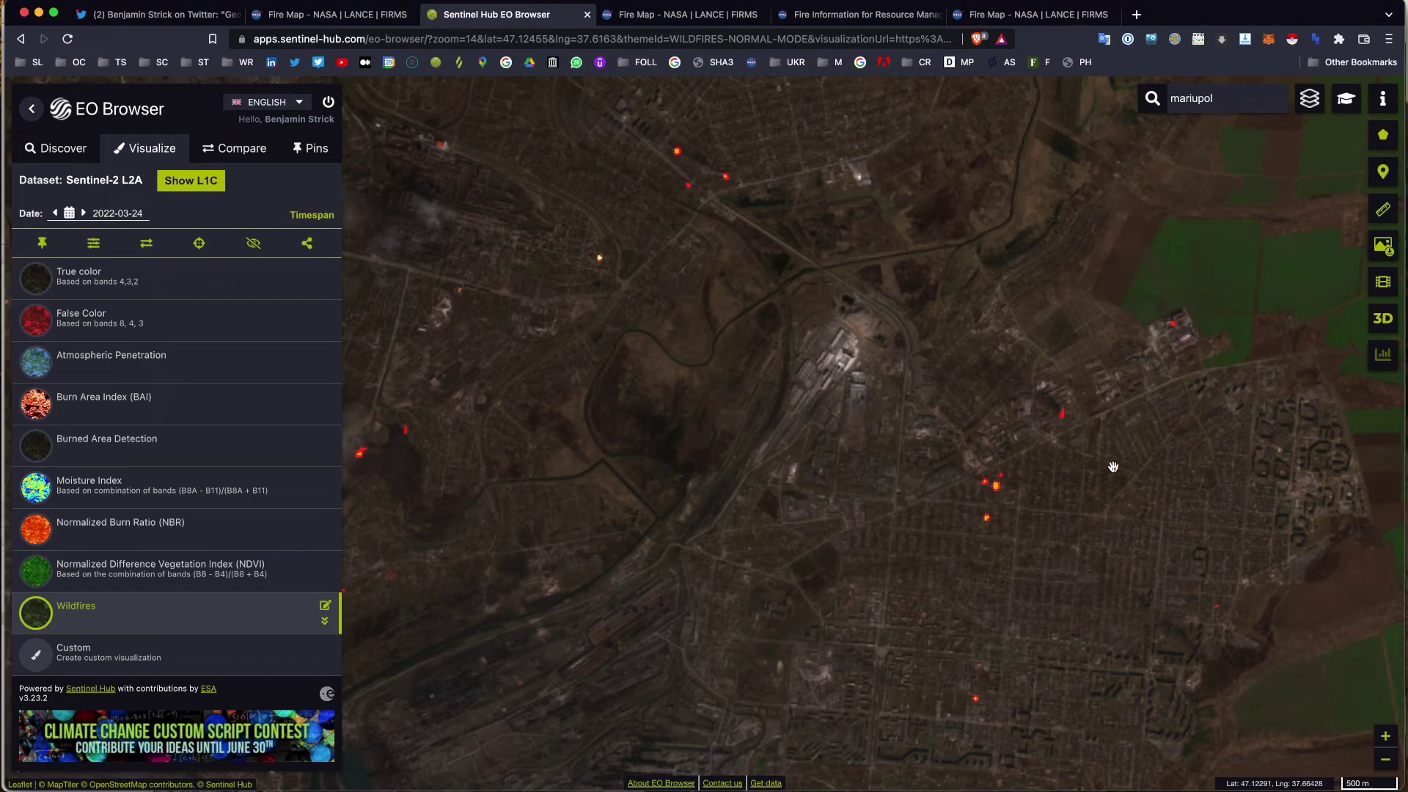
drag(670, 200, 826, 396)
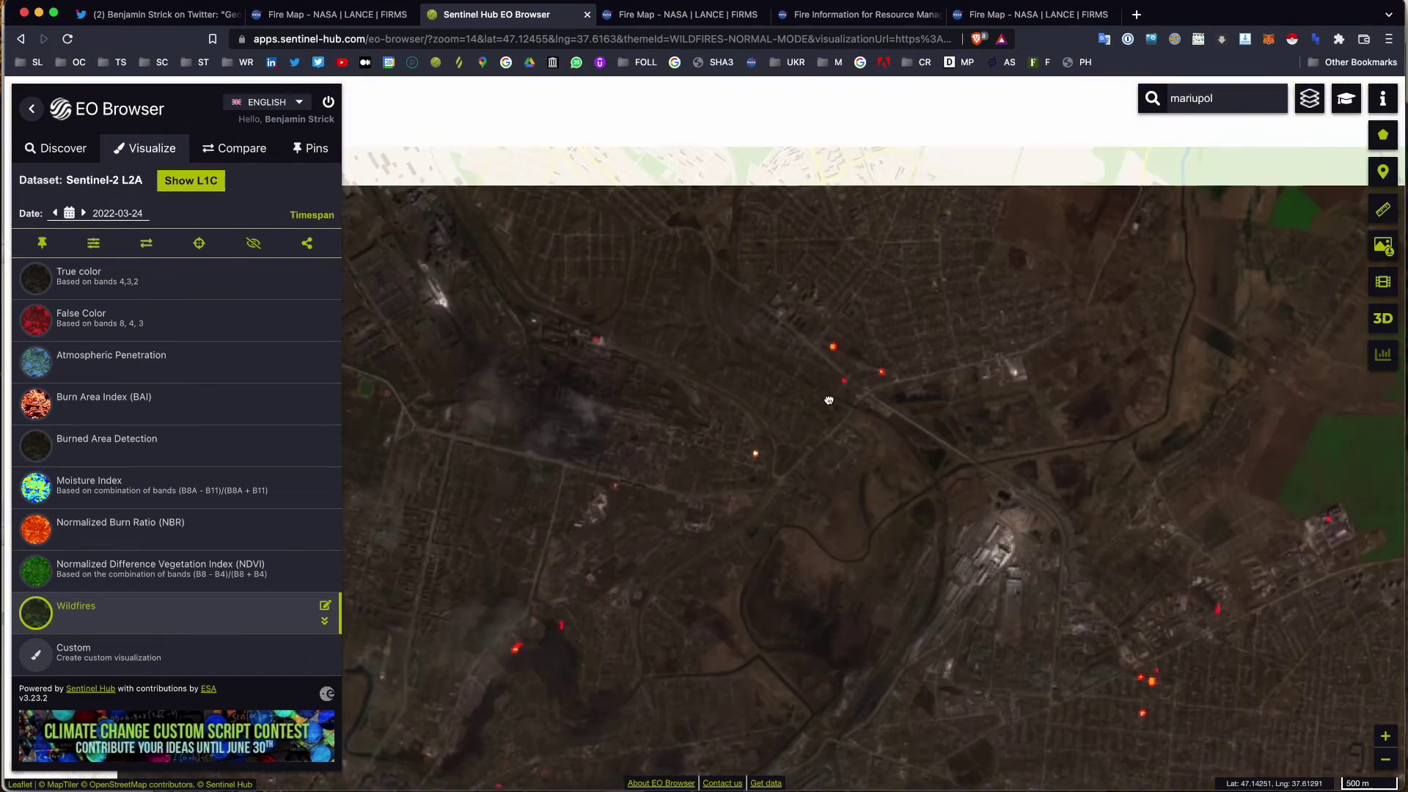
scroll(827, 389, down, 2)
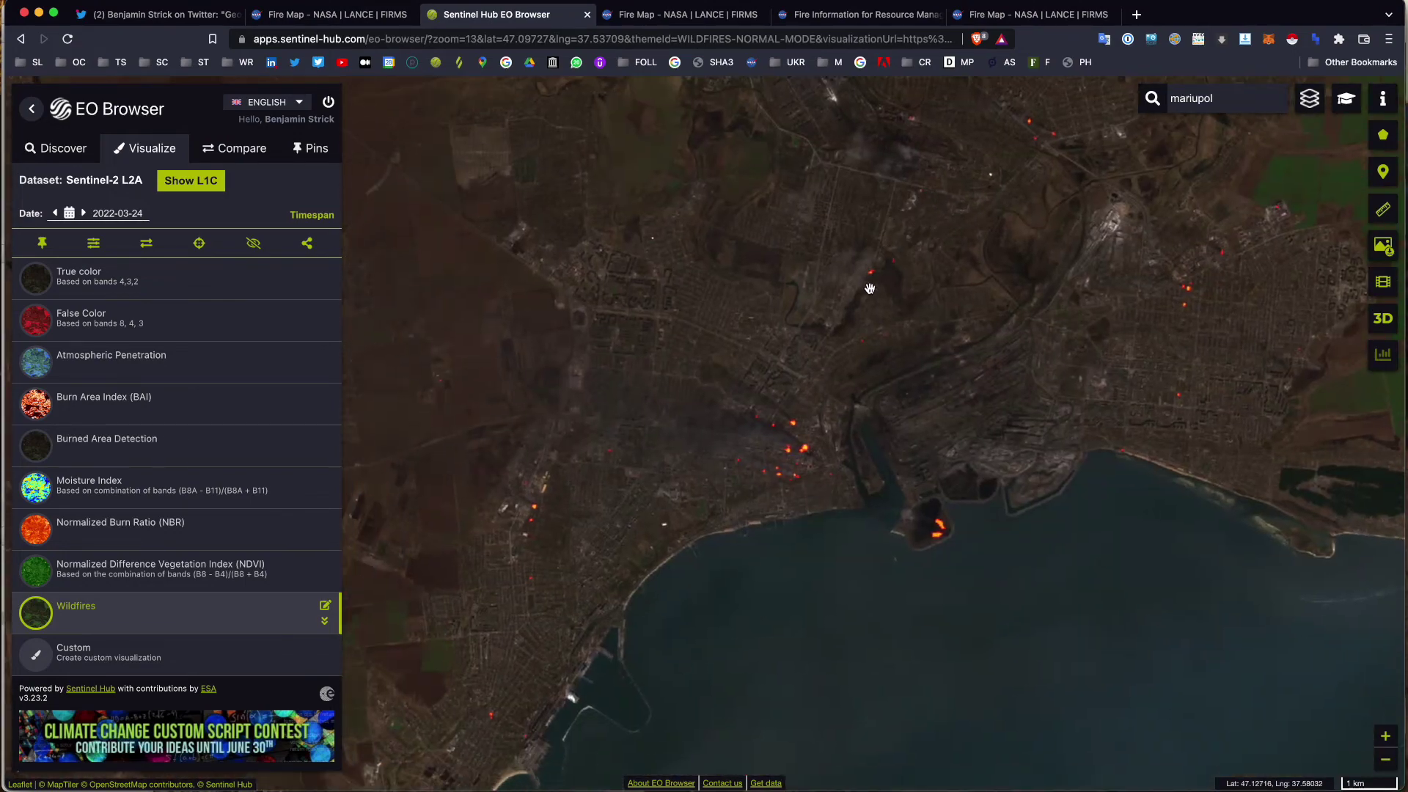
scroll(843, 308, down, 2)
Step: Scan the region beyond Mariupol and inspect the large fire front and smoke beside the river to the northeast
drag(750, 432, 719, 494)
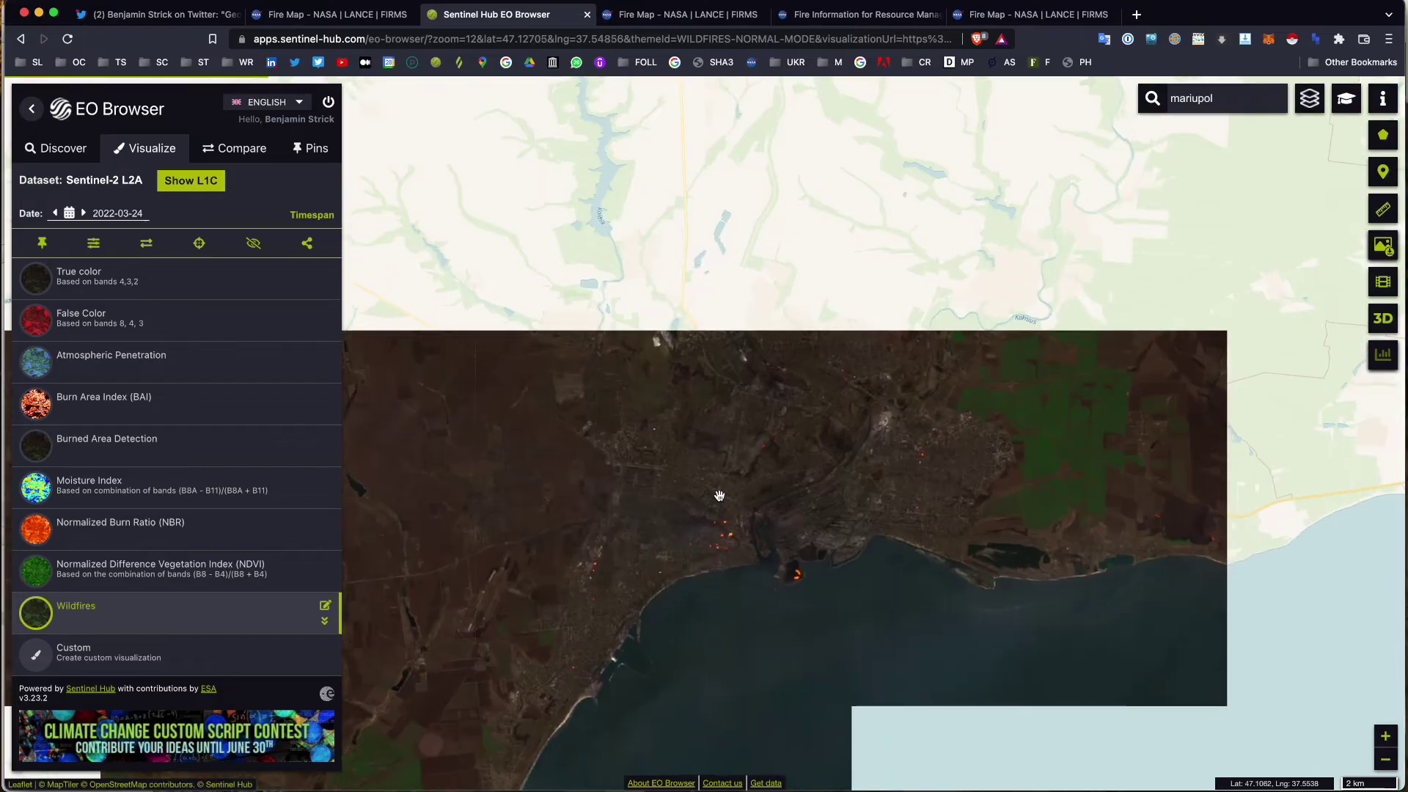
scroll(720, 494, down, 2)
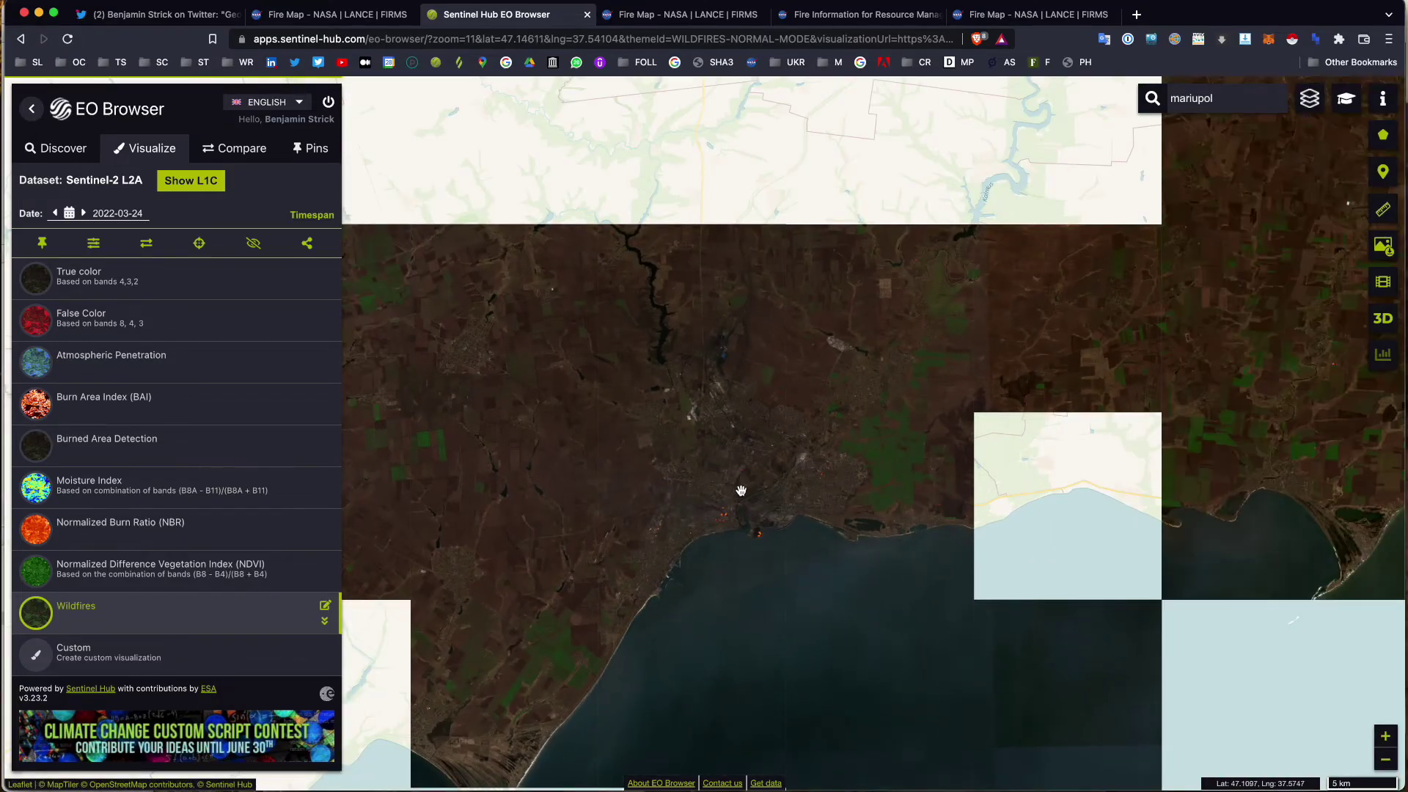
drag(780, 440, 629, 550)
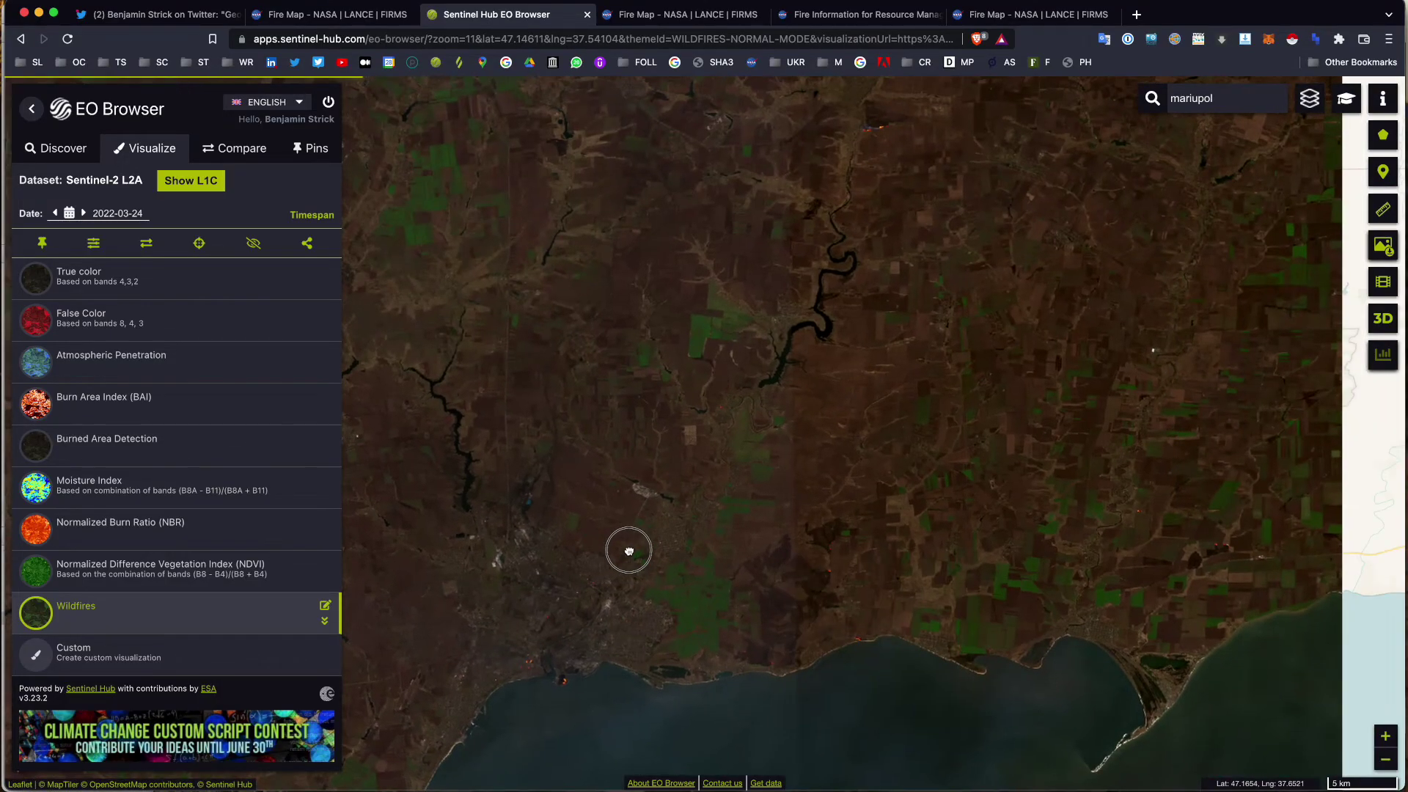
scroll(828, 286, up, 2)
double_click(828, 286)
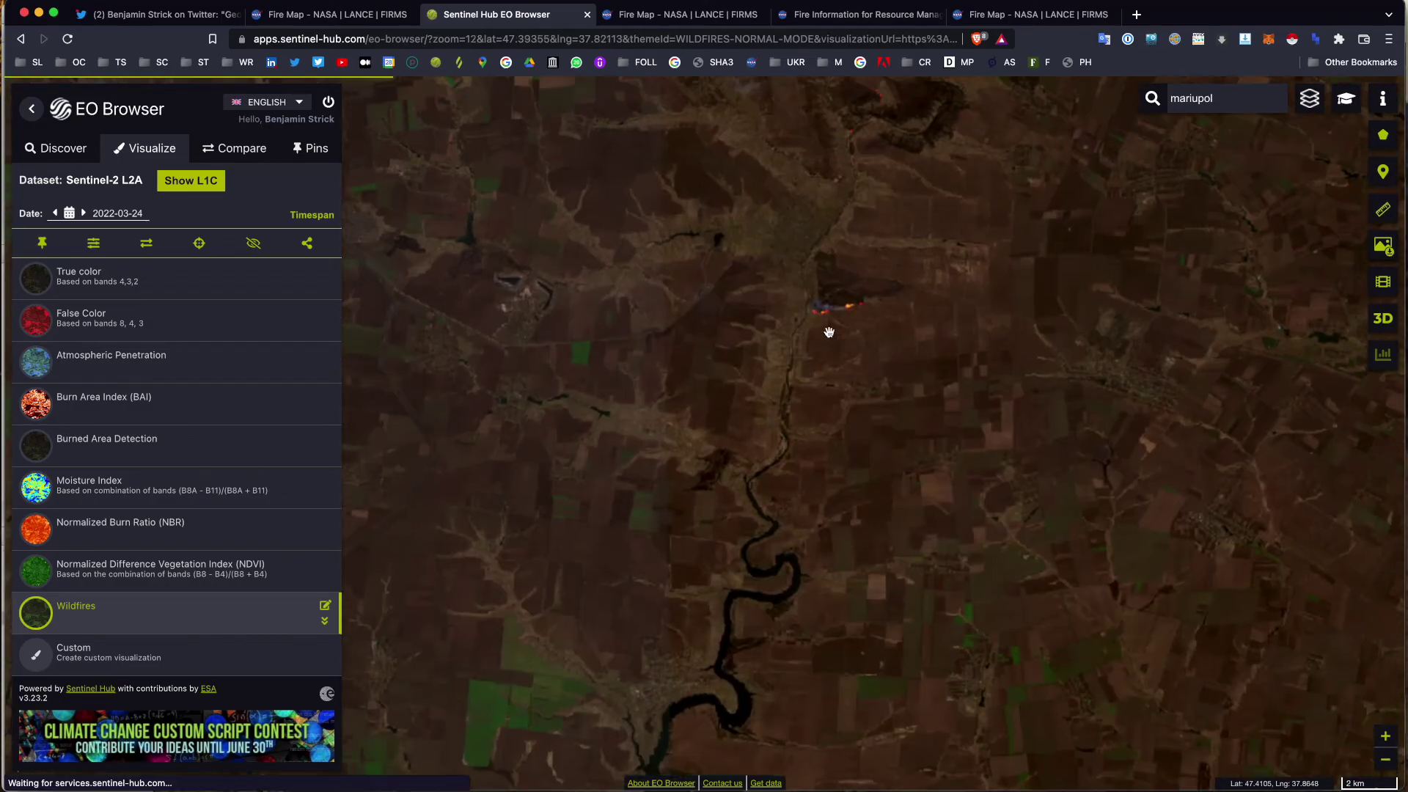
scroll(861, 308, up, 1)
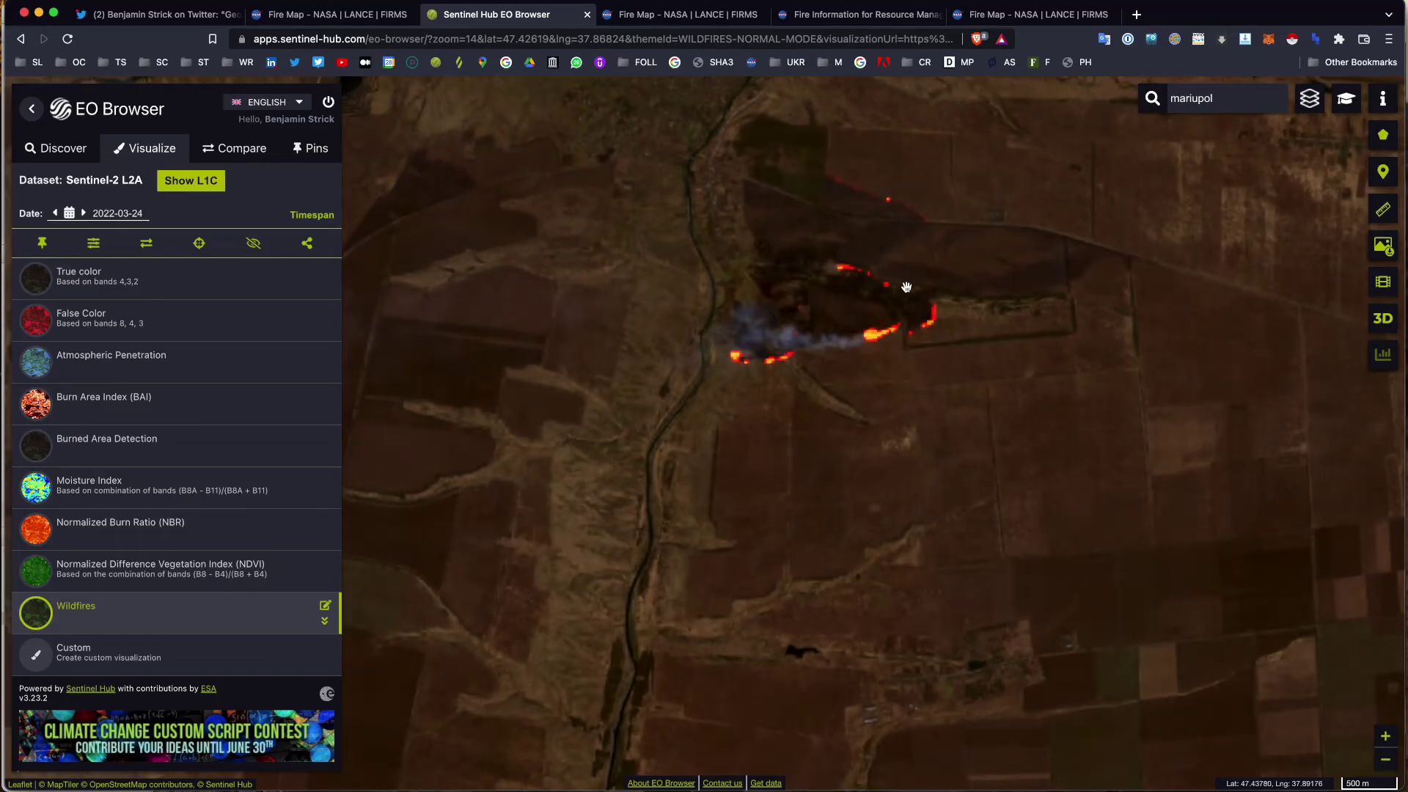
Step: Return the map from the northeastern countryside to the overview of Mariupol's fires
scroll(907, 287, down, 2)
scroll(905, 286, down, 2)
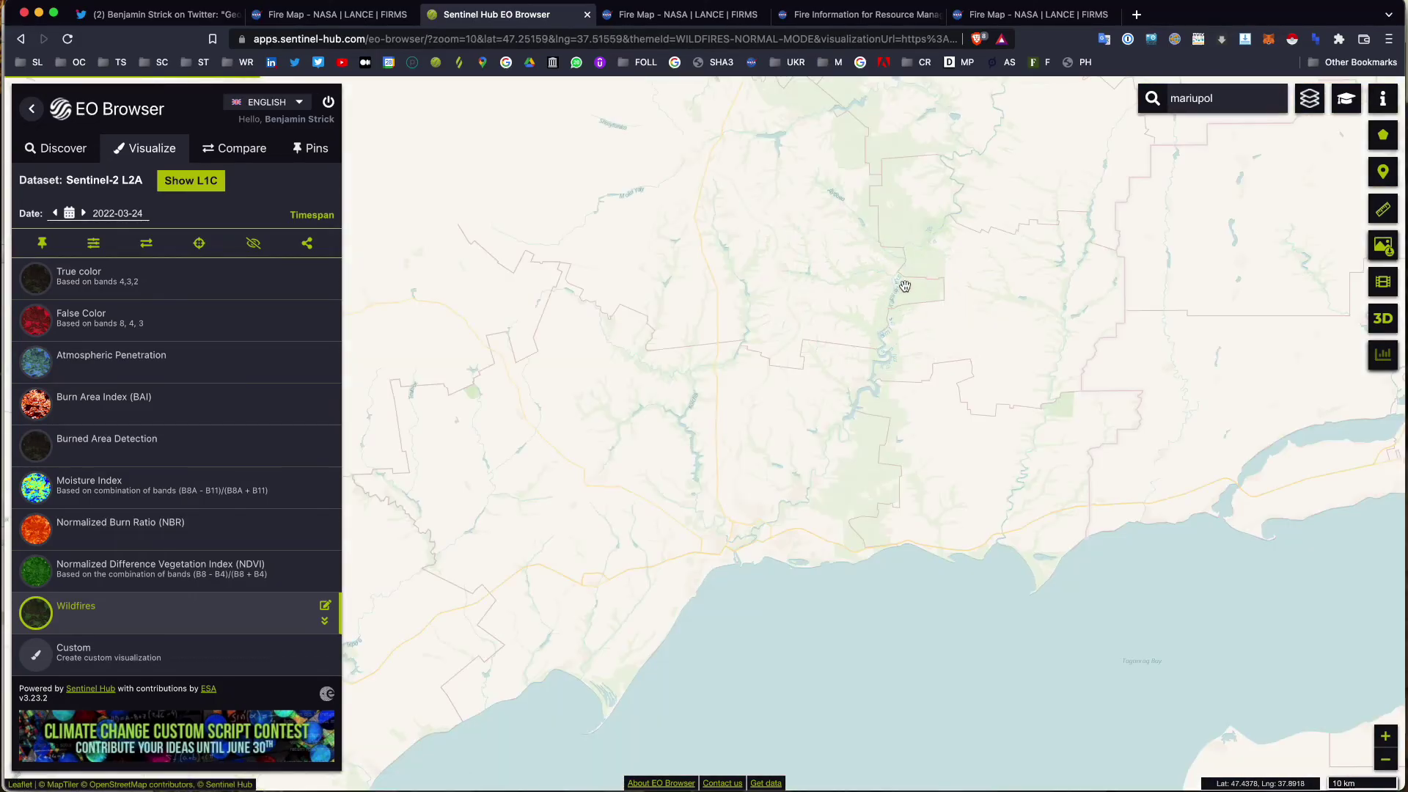
scroll(840, 341, up, 3)
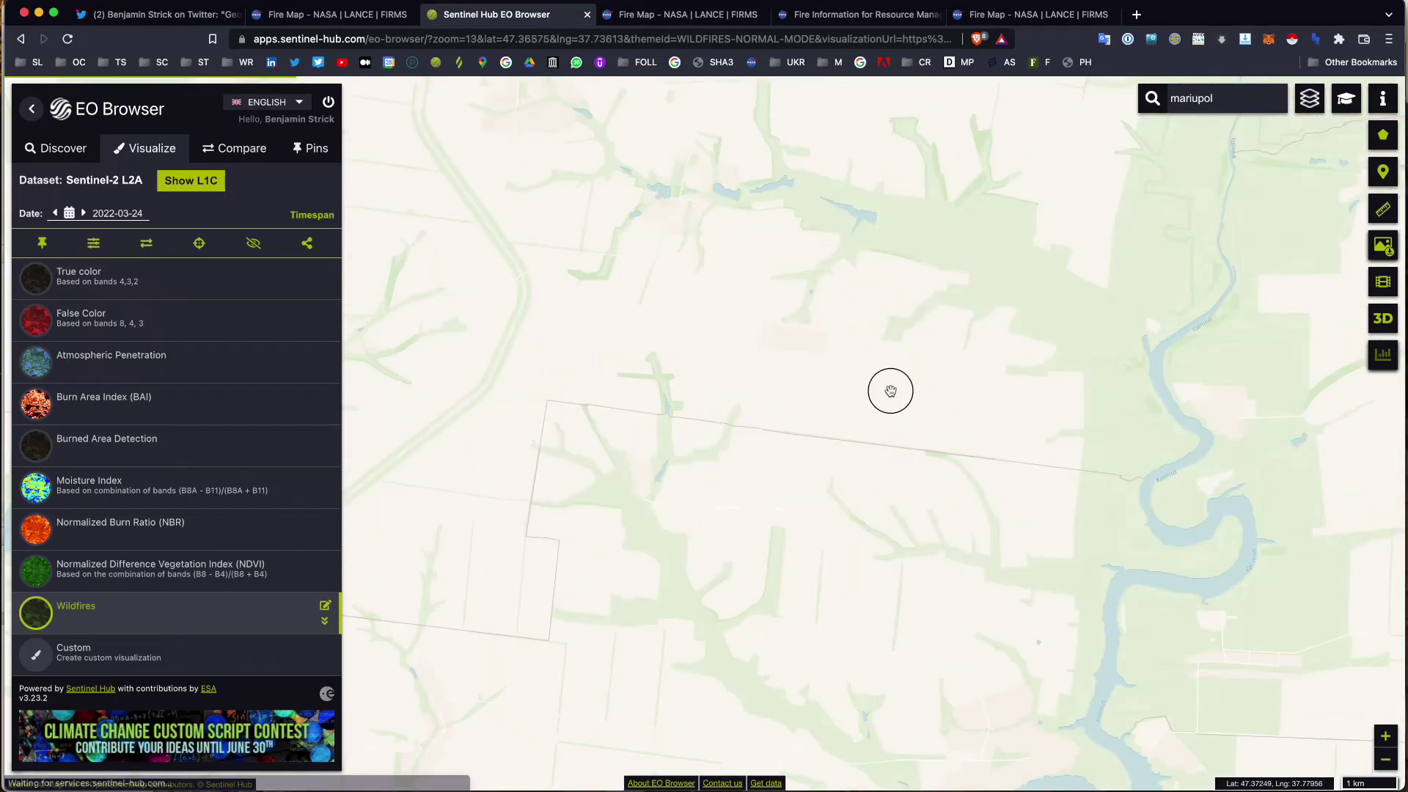
drag(782, 617, 791, 438)
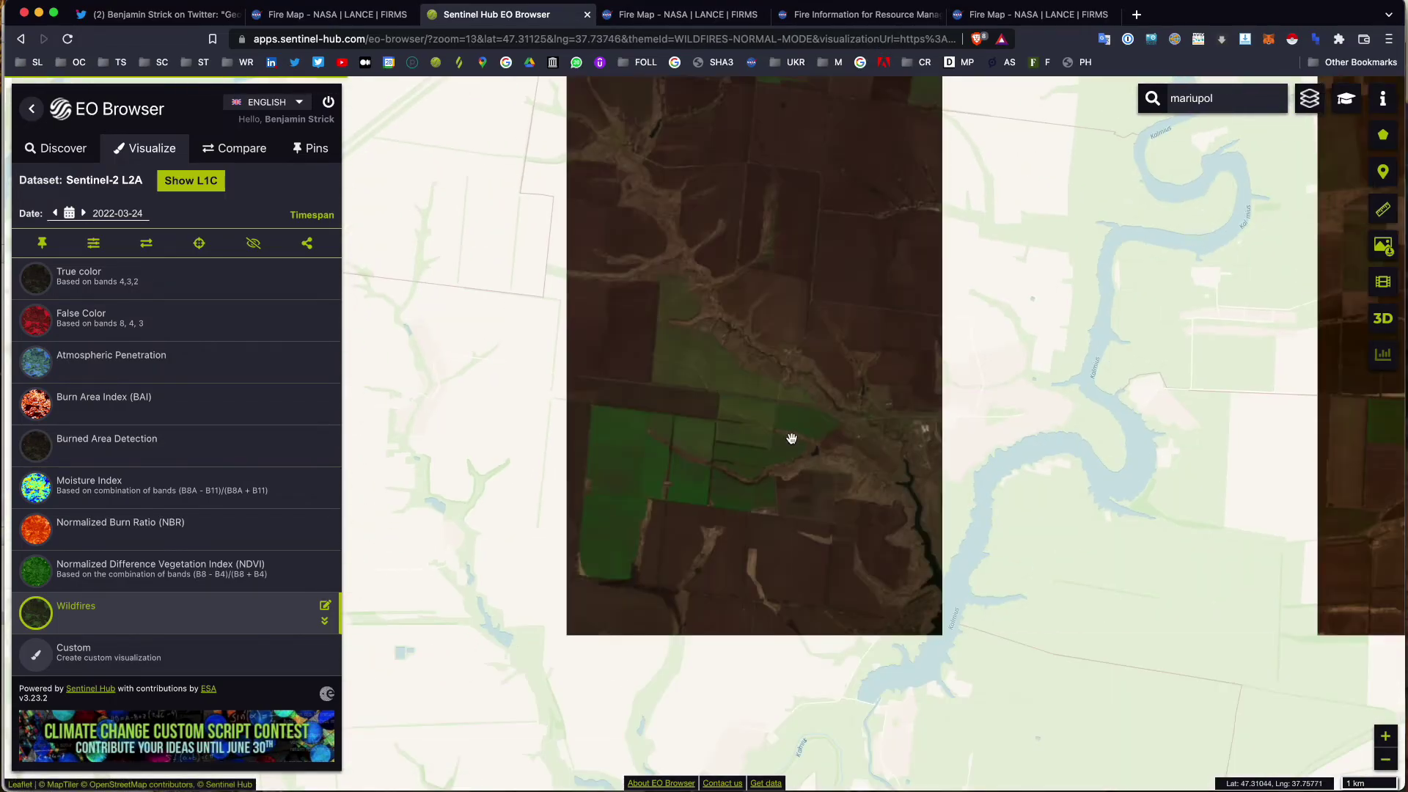
drag(654, 758, 881, 245)
drag(840, 495, 840, 355)
drag(719, 488, 789, 205)
drag(717, 494, 903, 293)
drag(644, 402, 876, 477)
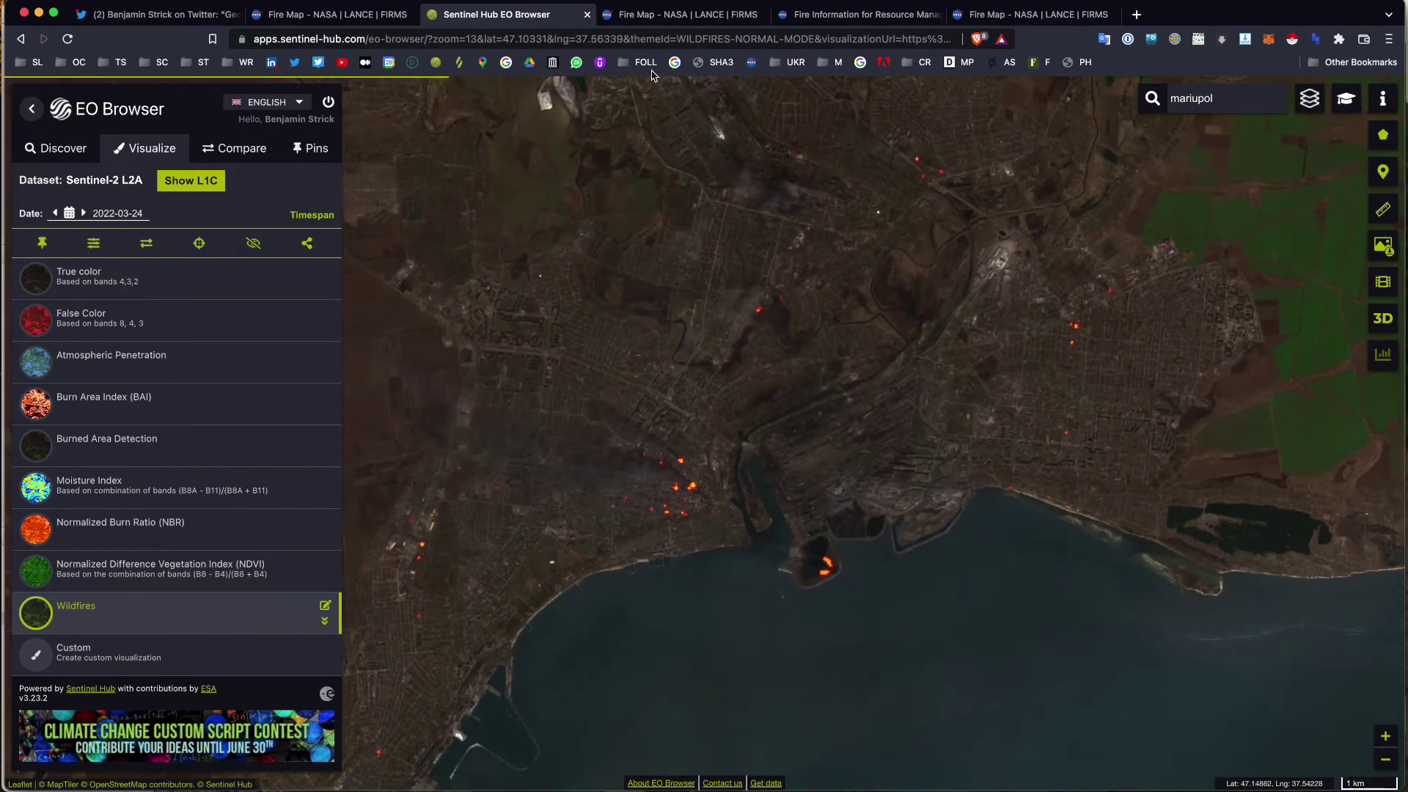
Step: Switch to the FIRMS map of fires from the last 24 hours and examine central Africa
click(658, 15)
scroll(637, 286, down, 2)
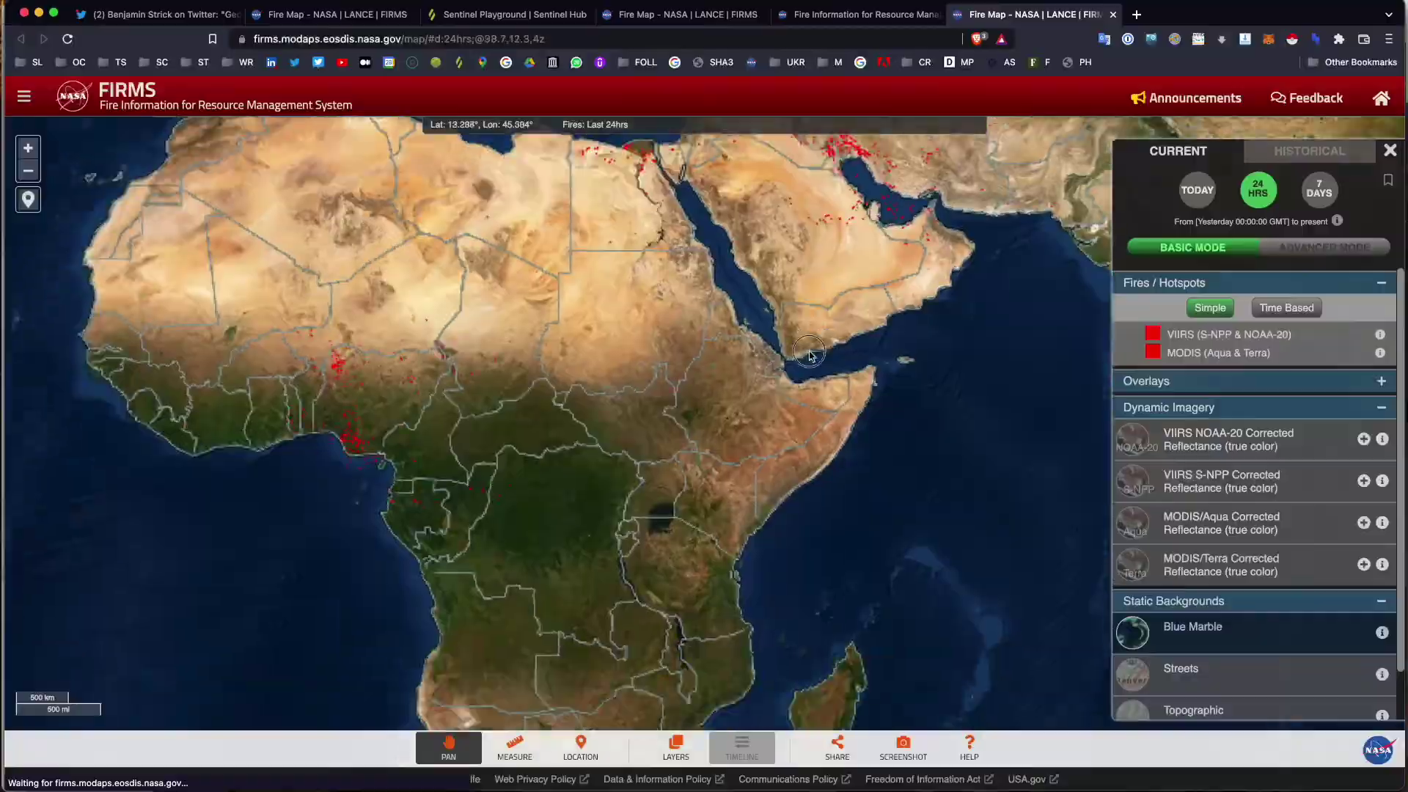
scroll(791, 439, up, 3)
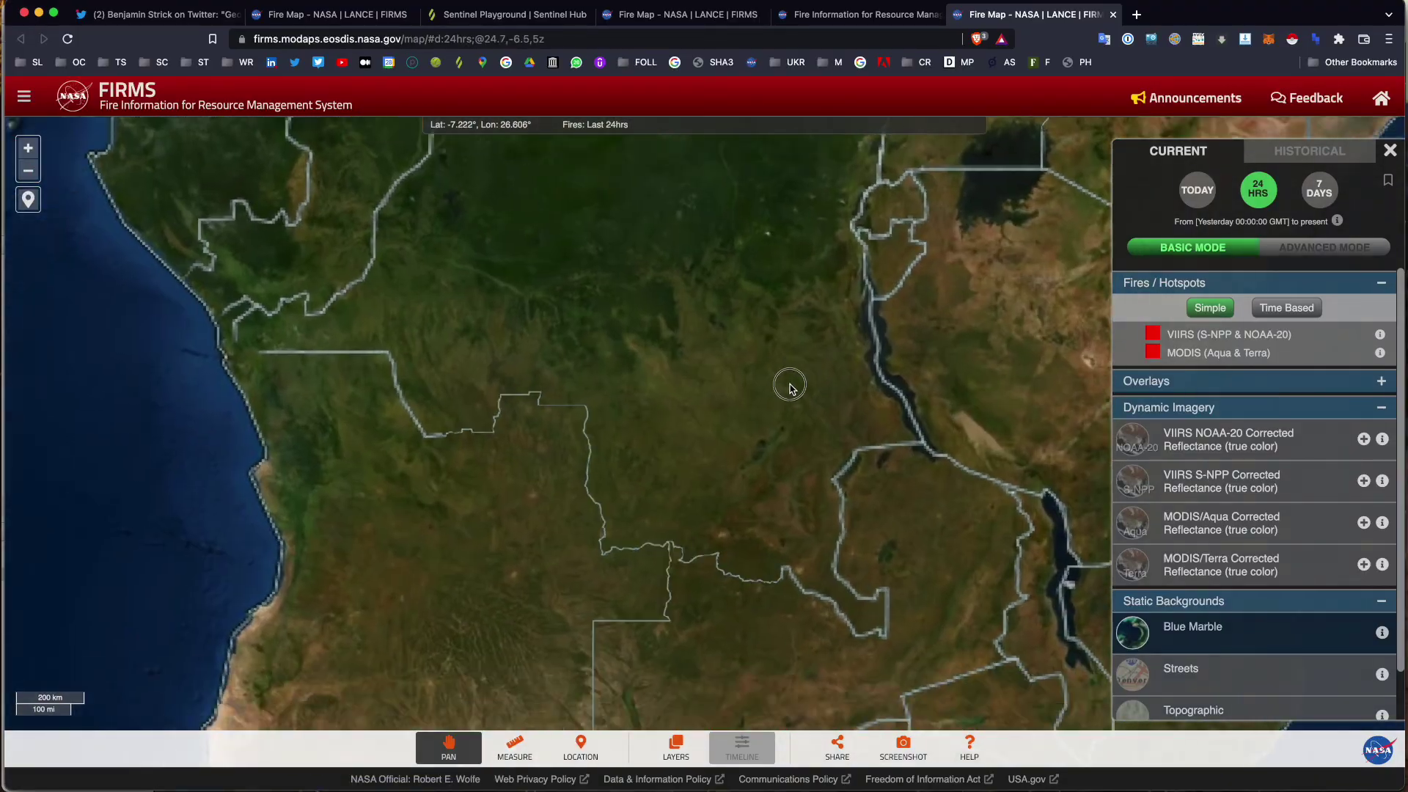